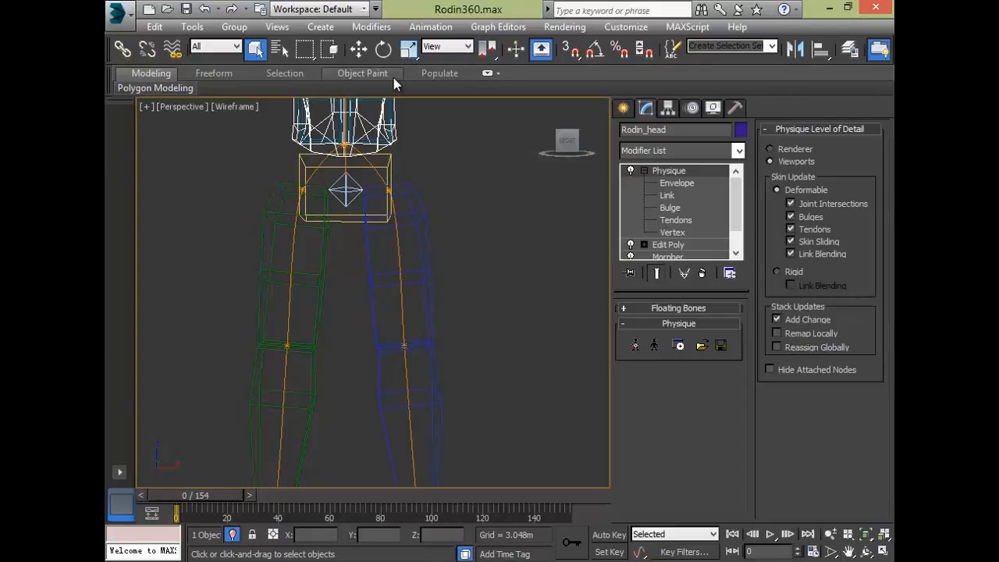
# Examine the biped's pelvis and leg bones below the torso mesh
pyautogui.scroll(1, 393, 77)
pyautogui.scroll(-2, 397, 77)
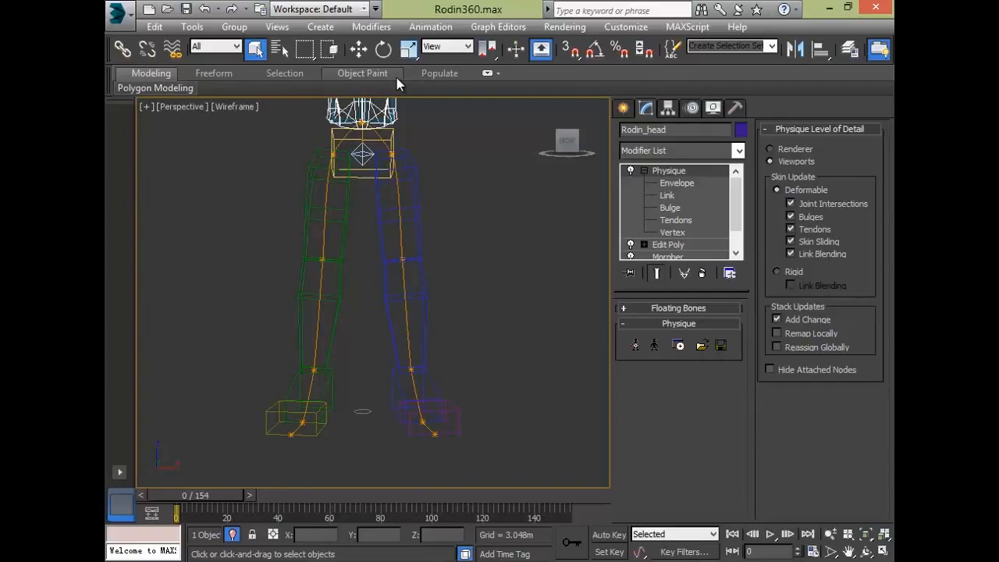
pyautogui.moveTo(444, 97); pyautogui.dragTo(452, 129, button='middle')
pyautogui.scroll(1, 446, 138)
pyautogui.moveTo(398, 153); pyautogui.dragTo(478, 162, button='middle')
pyautogui.scroll(1, 461, 147)
pyautogui.moveTo(471, 252); pyautogui.dragTo(413, 176, button='middle')
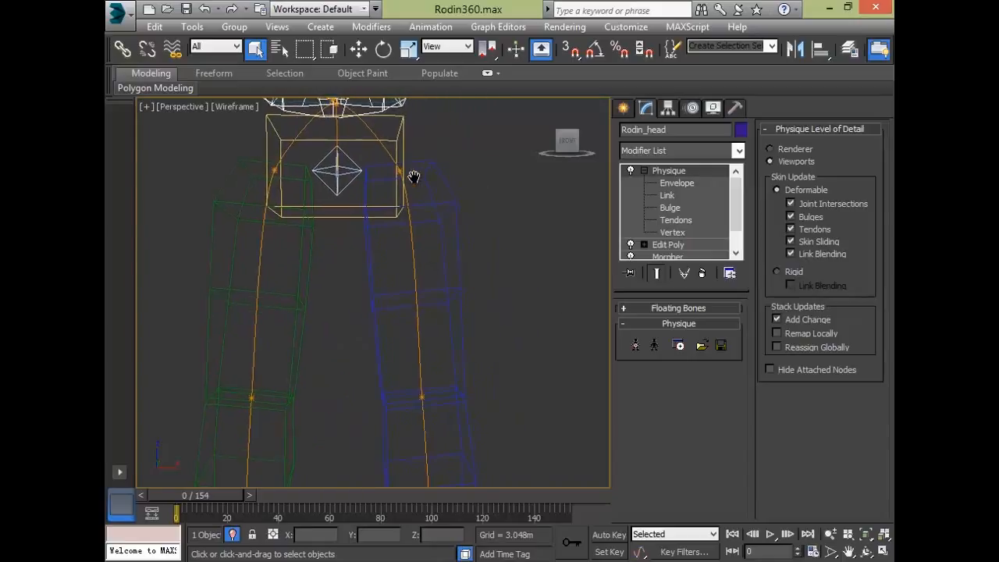
pyautogui.scroll(-2, 413, 176)
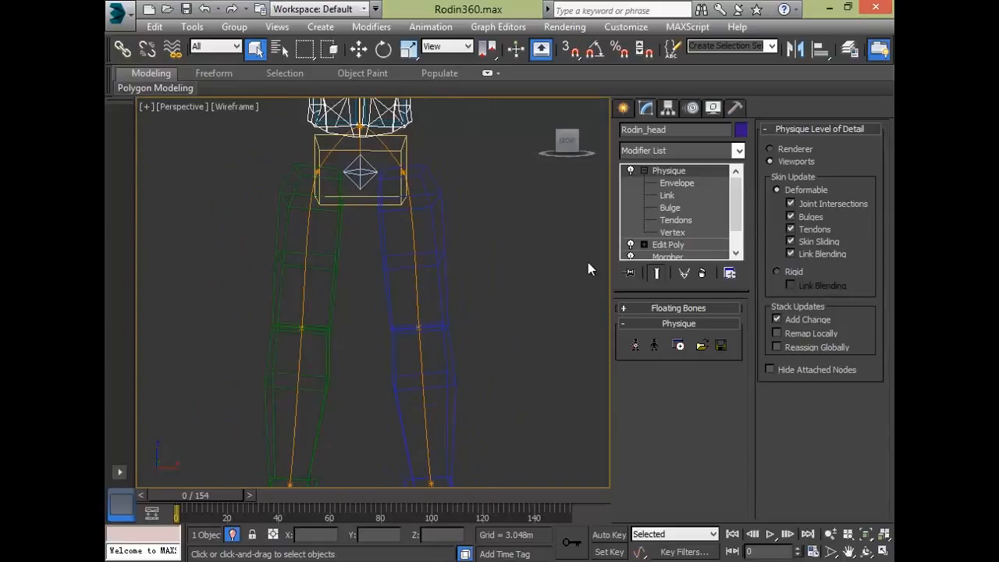
# At the Physique Link level, select the links of both legs and turn off Active and Continuity
pyautogui.click(670, 196)
pyautogui.scroll(-3, 404, 217)
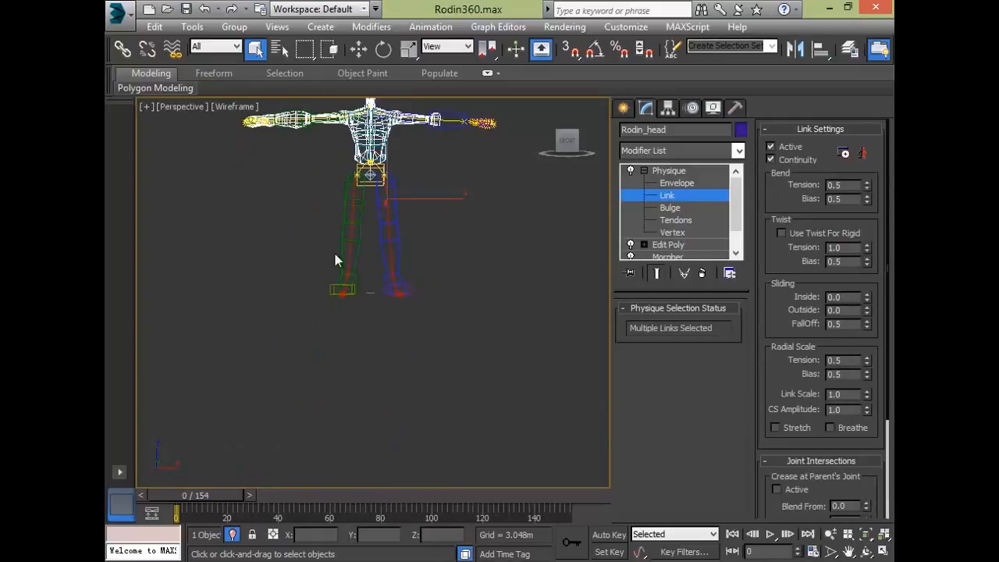
pyautogui.scroll(3, 535, 295)
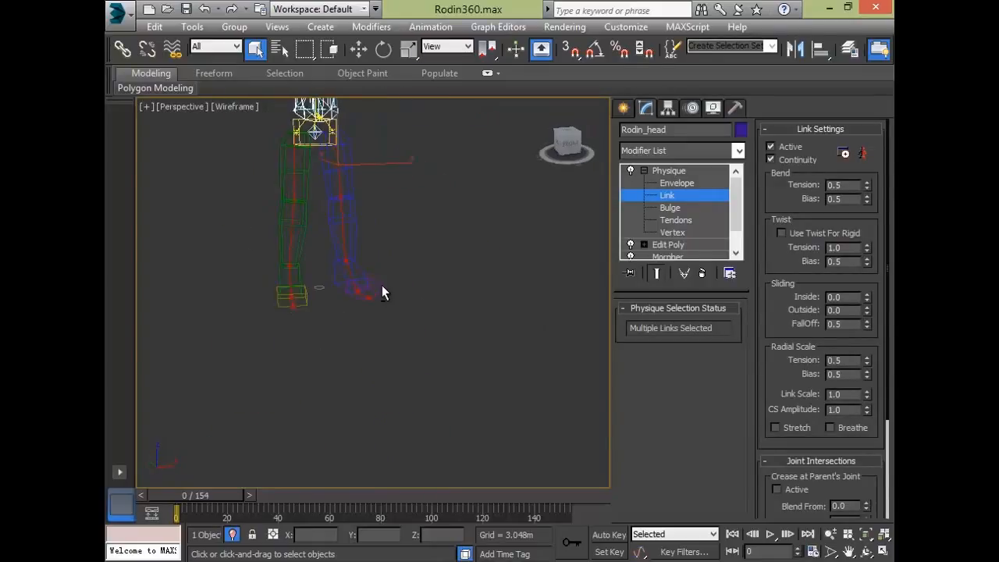
pyautogui.click(401, 263)
pyautogui.moveTo(170, 363); pyautogui.dragTo(147, 401)
pyautogui.keyDown('alt'); pyautogui.moveTo(462, 257); pyautogui.dragTo(482, 210, button='middle'); pyautogui.keyUp('alt')
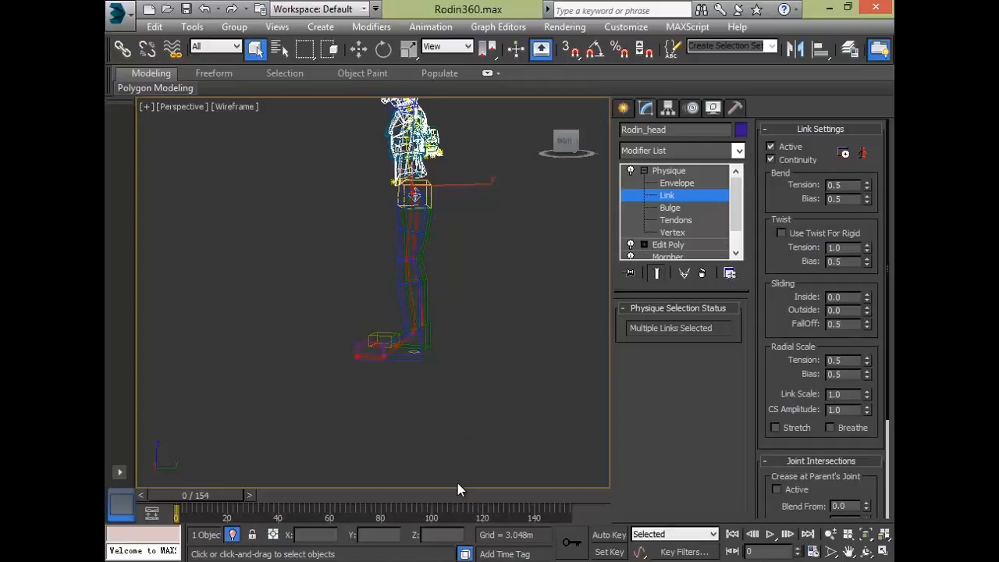
pyautogui.click(790, 148)
pyautogui.click(771, 158)
# Inspect the deactivated leg links from several angles, from the head down to the feet
pyautogui.keyDown('alt'); pyautogui.moveTo(451, 260); pyautogui.dragTo(532, 249, button='middle'); pyautogui.keyUp('alt')
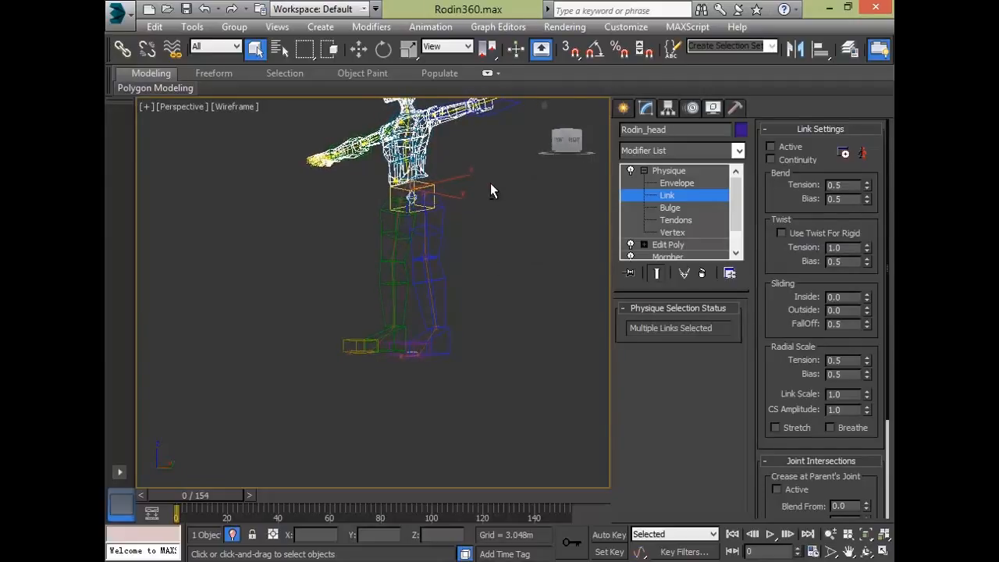
pyautogui.keyDown('alt'); pyautogui.moveTo(490, 191); pyautogui.dragTo(450, 192, button='middle'); pyautogui.keyUp('alt')
pyautogui.keyDown('alt'); pyautogui.moveTo(450, 345); pyautogui.dragTo(418, 364, button='middle'); pyautogui.keyUp('alt')
pyautogui.scroll(4, 418, 364)
pyautogui.moveTo(420, 239); pyautogui.dragTo(451, 369, button='middle')
pyautogui.scroll(-4, 450, 365)
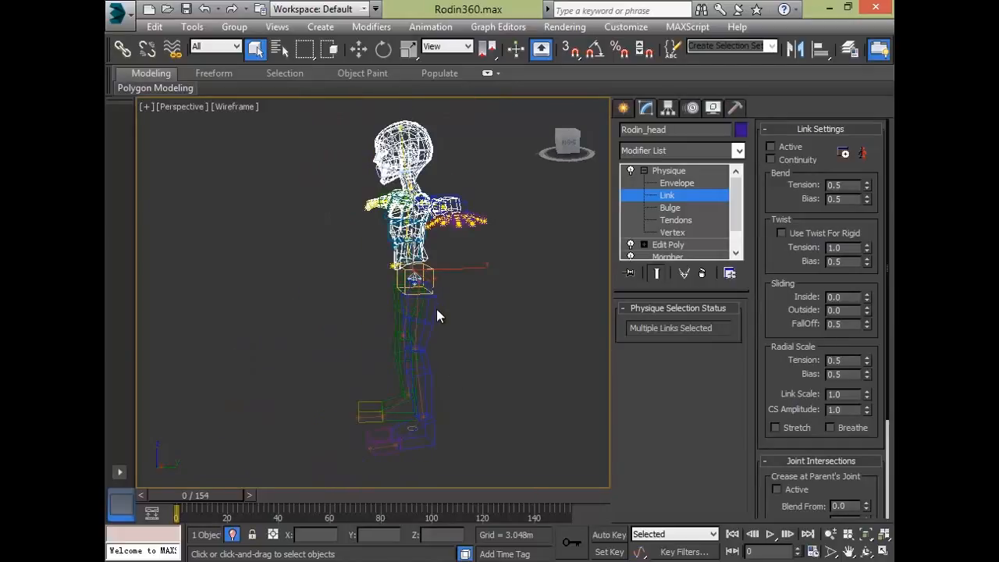
pyautogui.moveTo(437, 310); pyautogui.dragTo(428, 239, button='middle')
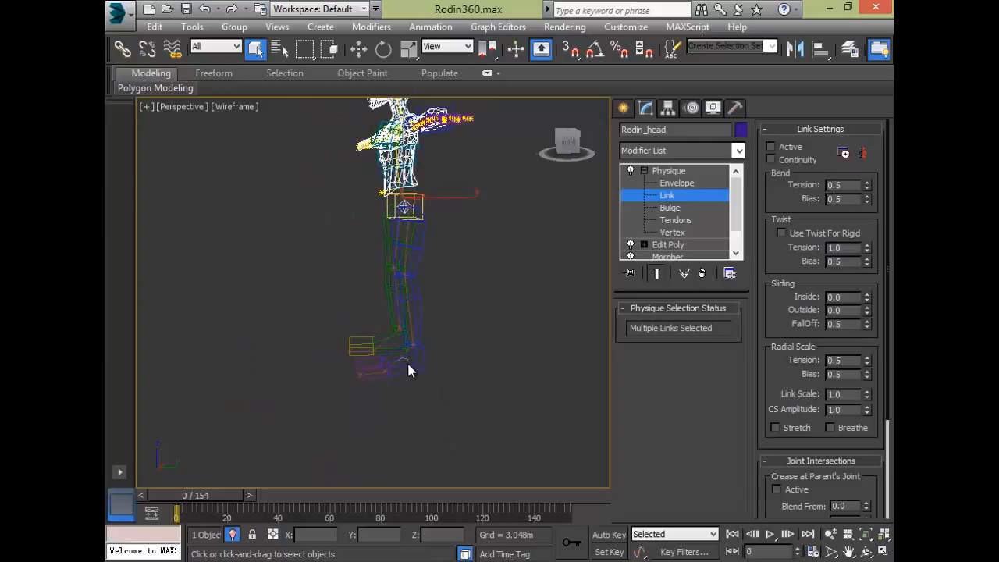
# Leave the Link level and try moving the biped's left foot as a test
pyautogui.click(692, 171)
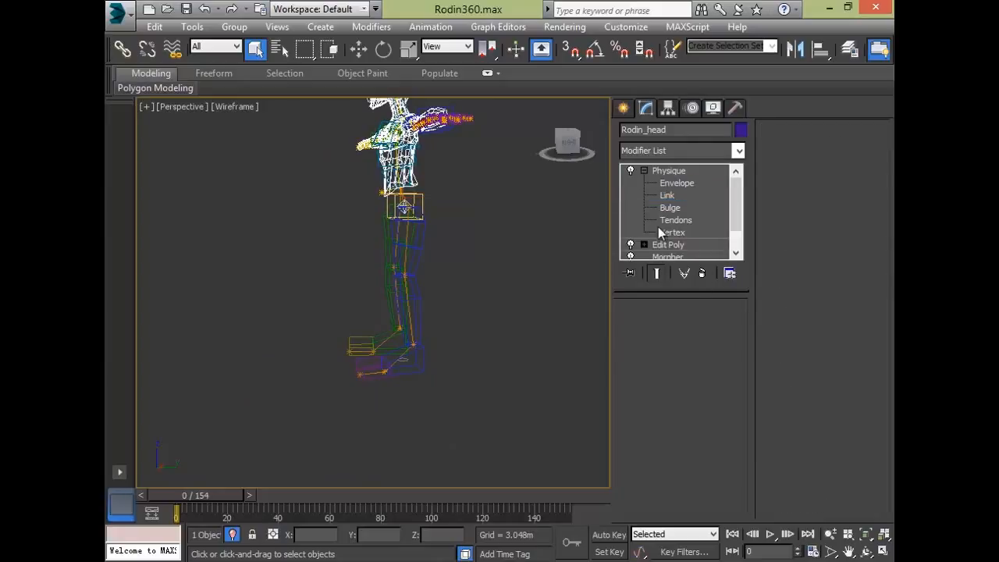
pyautogui.click(414, 360)
pyautogui.press('w')
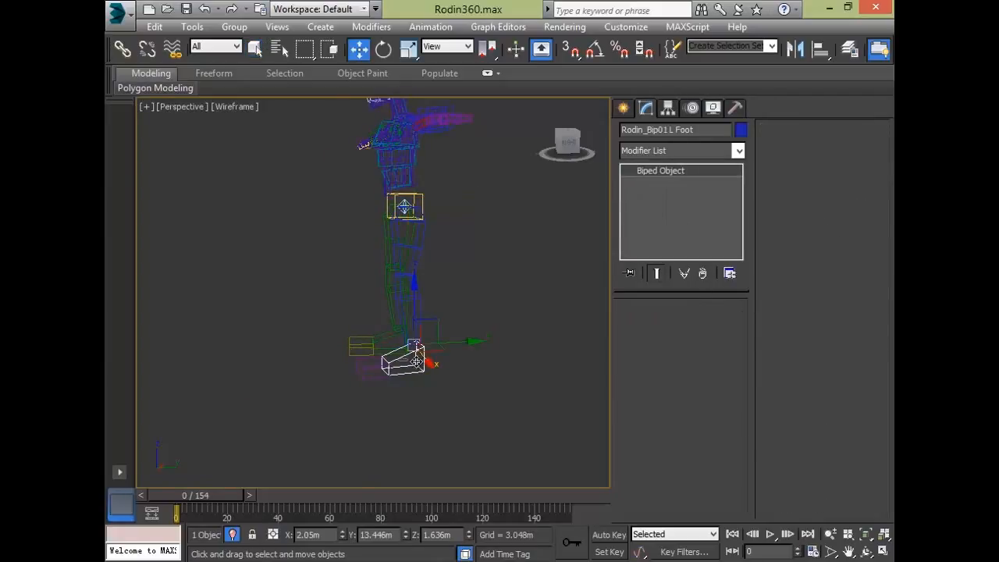
pyautogui.moveTo(412, 290)
pyautogui.mouseDown()
pyautogui.moveTo(444, 213)
pyautogui.moveTo(439, 251)
pyautogui.moveTo(421, 209)
pyautogui.moveTo(426, 298)
pyautogui.moveTo(434, 252)
pyautogui.moveTo(436, 320)
pyautogui.mouseUp()
pyautogui.keyDown('alt'); pyautogui.moveTo(470, 236); pyautogui.dragTo(553, 256, button='middle'); pyautogui.keyUp('alt')
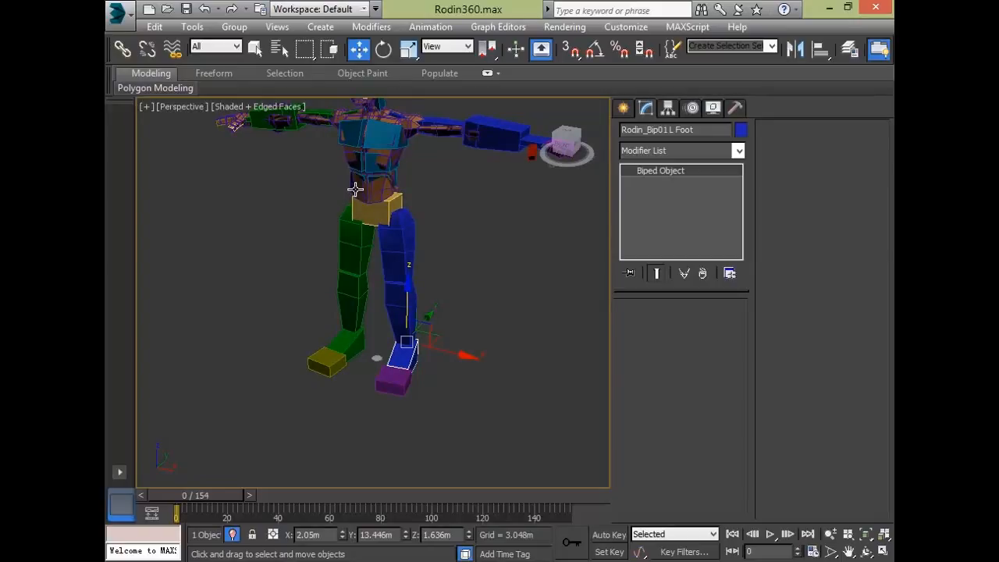
# Try rotating the biped's left upper arm down against the body, and undo the rotation
pyautogui.click(476, 127)
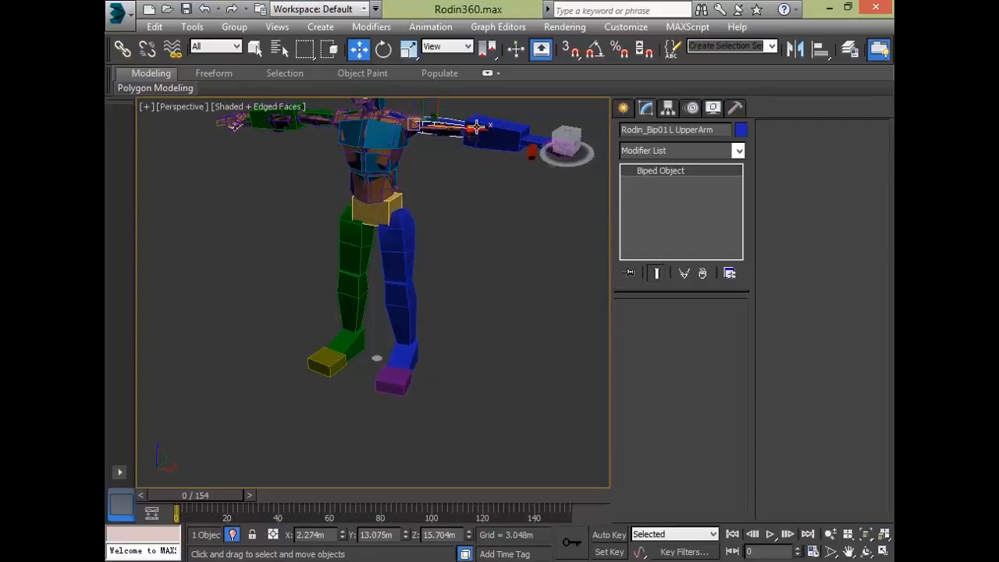
pyautogui.press('e')
pyautogui.moveTo(476, 149); pyautogui.dragTo(436, 231)
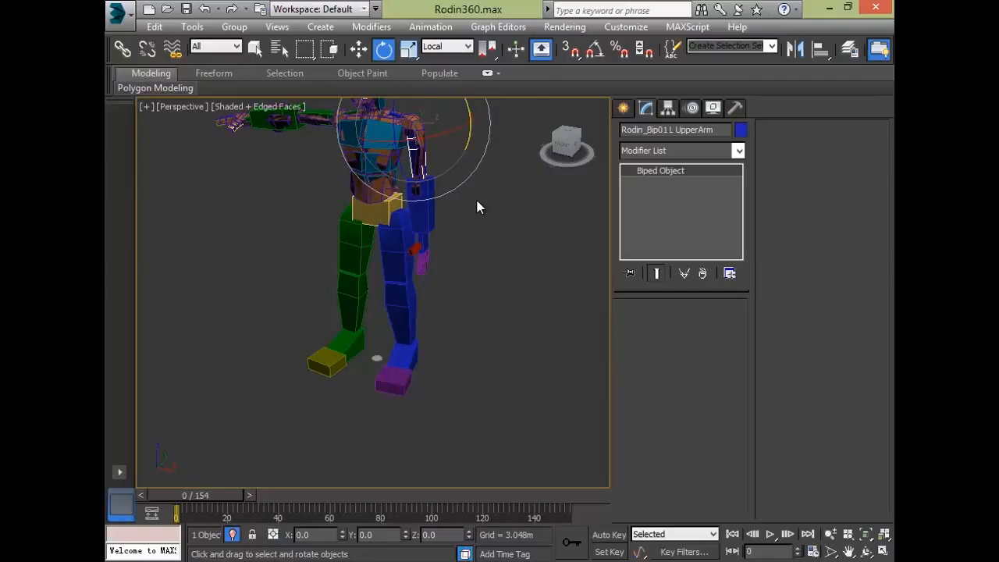
pyautogui.hotkey('ctrl', 'z')
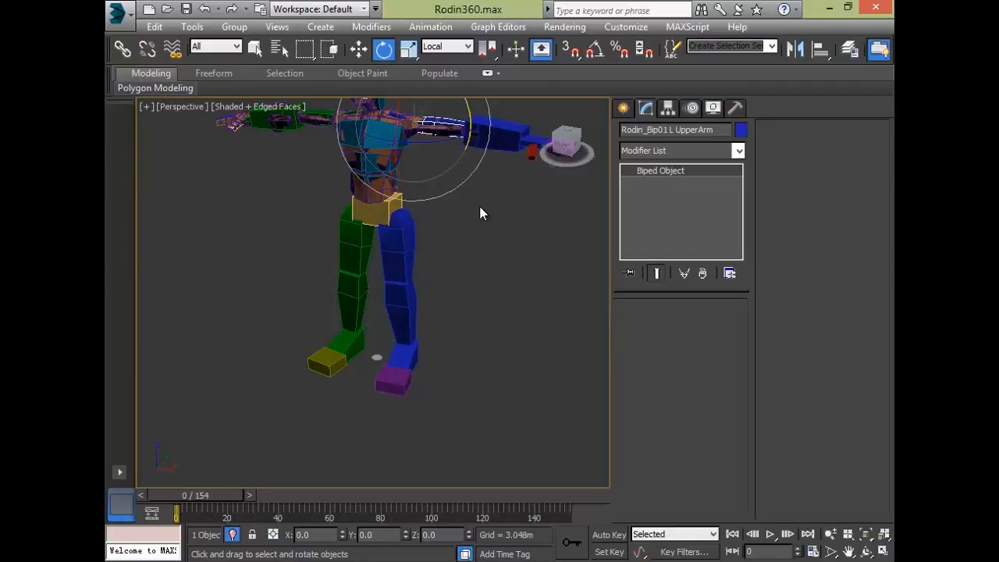
# Try rotating the biped's lowest spine bone above the pelvis, and undo the rotation
pyautogui.scroll(3, 455, 258)
pyautogui.moveTo(444, 246); pyautogui.dragTo(374, 217, button='middle')
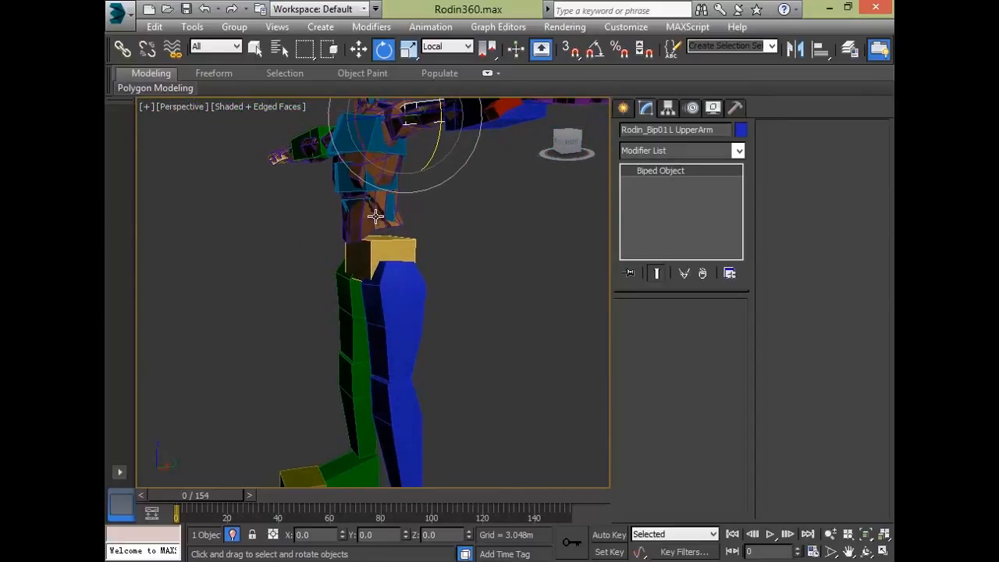
pyautogui.click(342, 201)
pyautogui.moveTo(328, 196); pyautogui.dragTo(377, 141)
pyautogui.hotkey('ctrl', 'z')
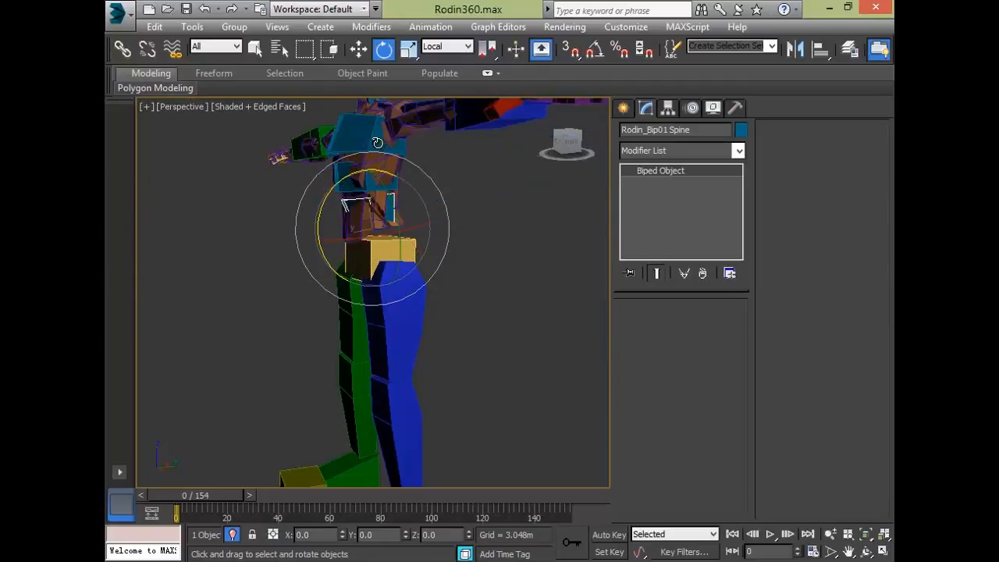
# Examine the body mesh and biped from several angles in shaded and wireframe display, and clear the selection
pyautogui.keyDown('alt'); pyautogui.moveTo(481, 298); pyautogui.dragTo(516, 303, button='middle'); pyautogui.keyUp('alt')
pyautogui.scroll(-3, 515, 303)
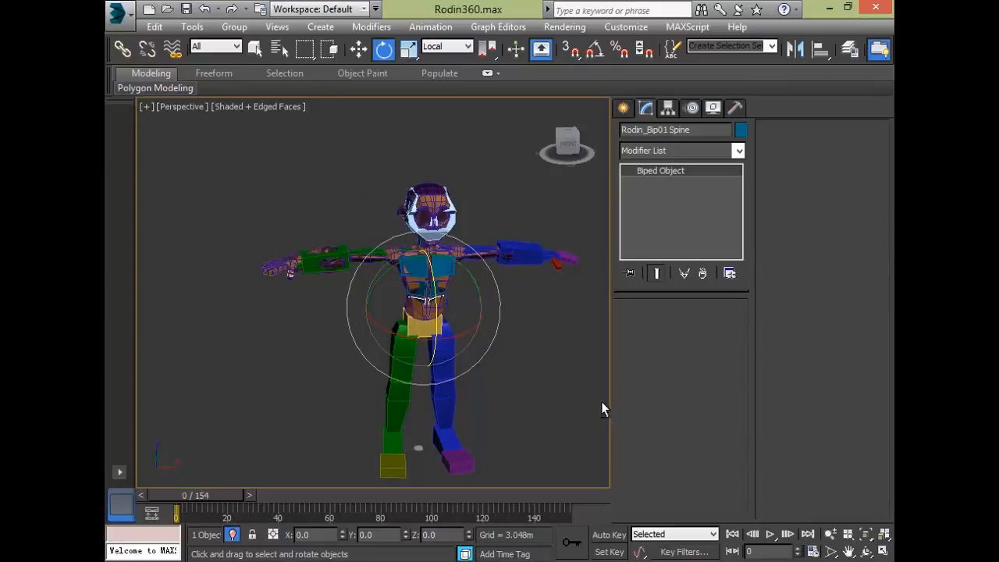
pyautogui.press('alt')
pyautogui.keyDown('alt'); pyautogui.moveTo(557, 352); pyautogui.dragTo(469, 348, button='middle'); pyautogui.keyUp('alt')
pyautogui.scroll(4, 469, 344)
pyautogui.moveTo(568, 409)
pyautogui.keyDown('alt'); pyautogui.mouseDown(button='middle')
pyautogui.moveTo(501, 323)
pyautogui.moveTo(481, 391)
pyautogui.mouseUp(button='middle'); pyautogui.keyUp('alt')
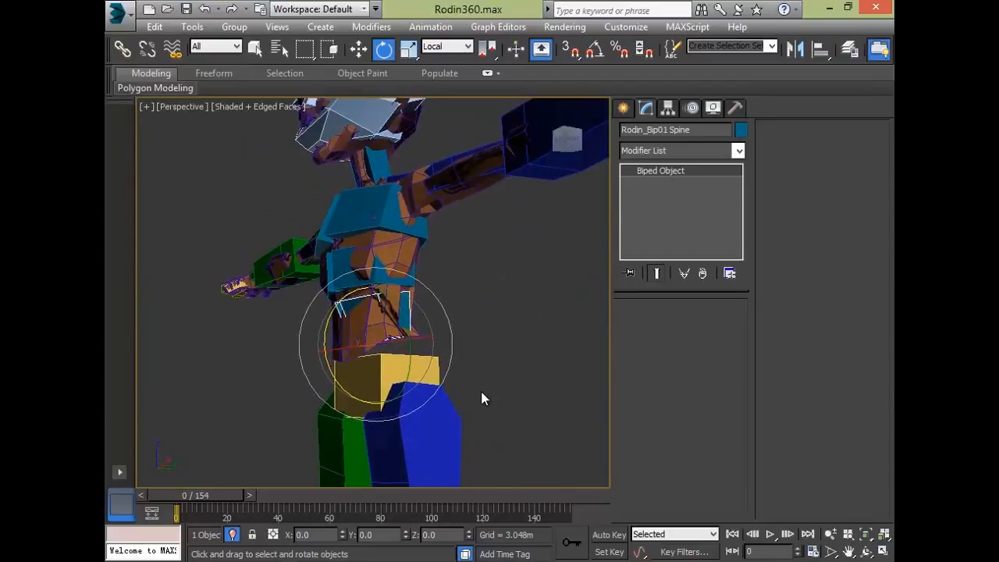
pyautogui.press('F3')
pyautogui.moveTo(475, 321); pyautogui.dragTo(477, 350, button='middle')
pyautogui.keyDown('alt'); pyautogui.moveTo(453, 286); pyautogui.dragTo(475, 279, button='middle'); pyautogui.keyUp('alt')
pyautogui.scroll(-4, 476, 279)
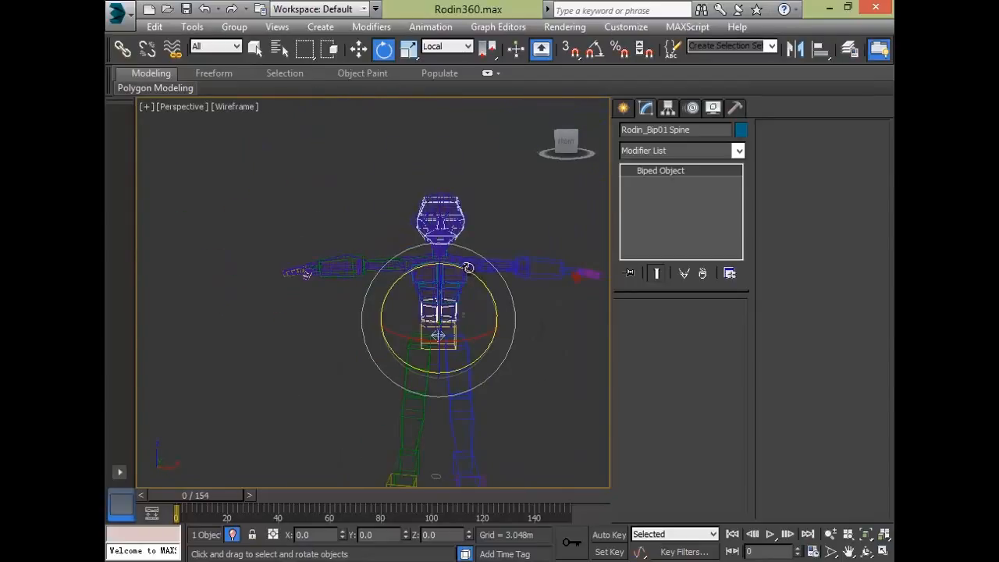
pyautogui.keyDown('alt'); pyautogui.moveTo(477, 318); pyautogui.dragTo(432, 304, button='middle'); pyautogui.keyUp('alt')
pyautogui.scroll(3, 433, 303)
pyautogui.moveTo(492, 336)
pyautogui.keyDown('alt'); pyautogui.mouseDown(button='middle')
pyautogui.moveTo(515, 332)
pyautogui.moveTo(503, 320)
pyautogui.mouseUp(button='middle'); pyautogui.keyUp('alt')
pyautogui.scroll(-2, 504, 321)
pyautogui.moveTo(502, 320); pyautogui.dragTo(514, 368, button='middle')
pyautogui.click(534, 329)
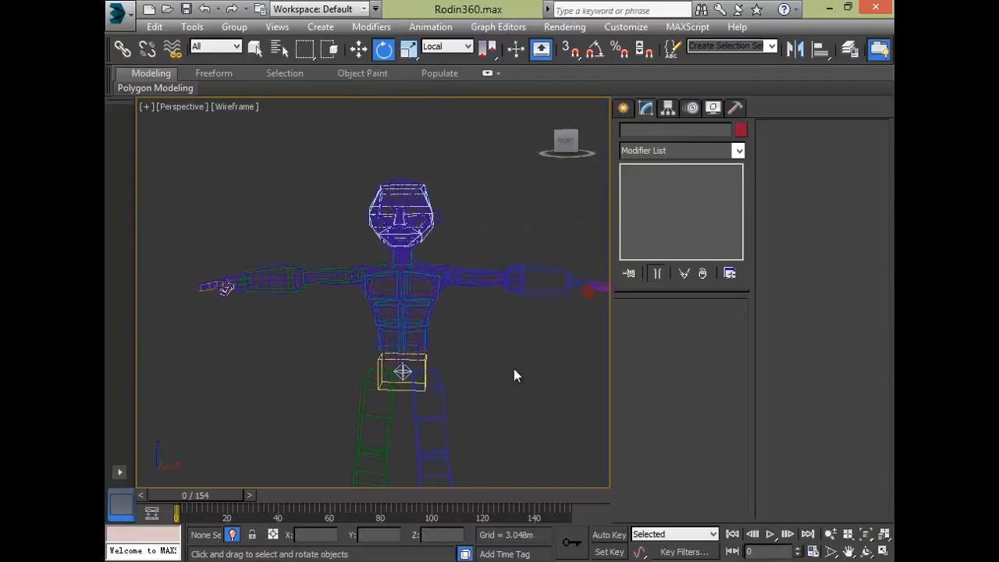
# Select the Rodin_head mesh and enter its Physique modifier's Link level
pyautogui.scroll(5, 513, 368)
pyautogui.click(306, 219)
pyautogui.moveTo(412, 305); pyautogui.dragTo(534, 279, button='middle')
pyautogui.scroll(-2, 496, 341)
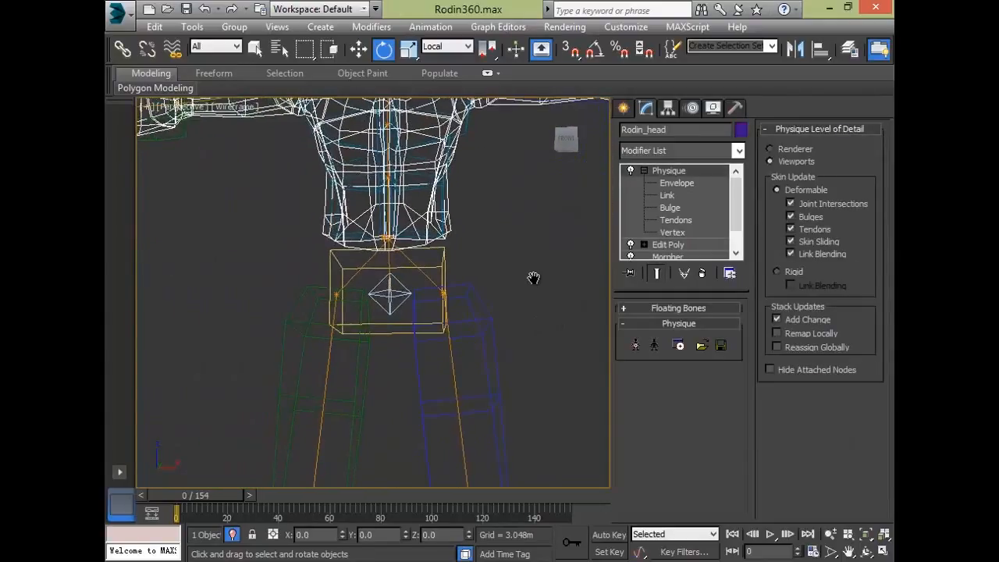
pyautogui.scroll(-4, 533, 278)
pyautogui.click(680, 193)
# Select the spine link at the lower front of the torso and turn off Active and Continuity
pyautogui.keyDown('alt'); pyautogui.moveTo(405, 333); pyautogui.dragTo(335, 304, button='middle'); pyautogui.keyUp('alt')
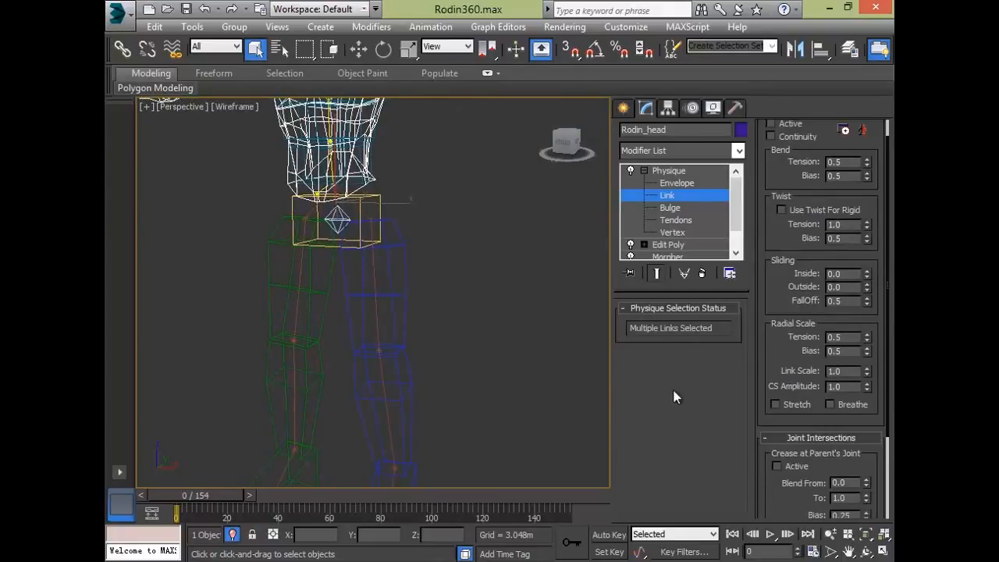
pyautogui.moveTo(507, 307); pyautogui.dragTo(483, 409, button='middle')
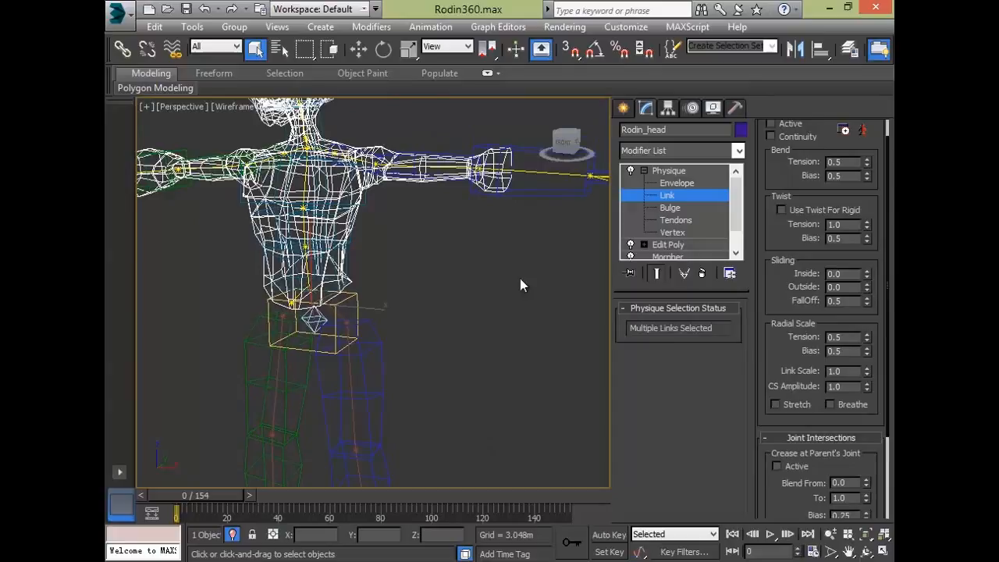
pyautogui.keyDown('alt'); pyautogui.moveTo(397, 395); pyautogui.dragTo(177, 367, button='middle'); pyautogui.keyUp('alt')
pyautogui.moveTo(416, 377); pyautogui.dragTo(482, 399, button='middle')
pyautogui.scroll(5, 481, 399)
pyautogui.scroll(-5, 412, 384)
pyautogui.keyDown('alt'); pyautogui.moveTo(373, 368); pyautogui.dragTo(313, 343, button='middle'); pyautogui.keyUp('alt')
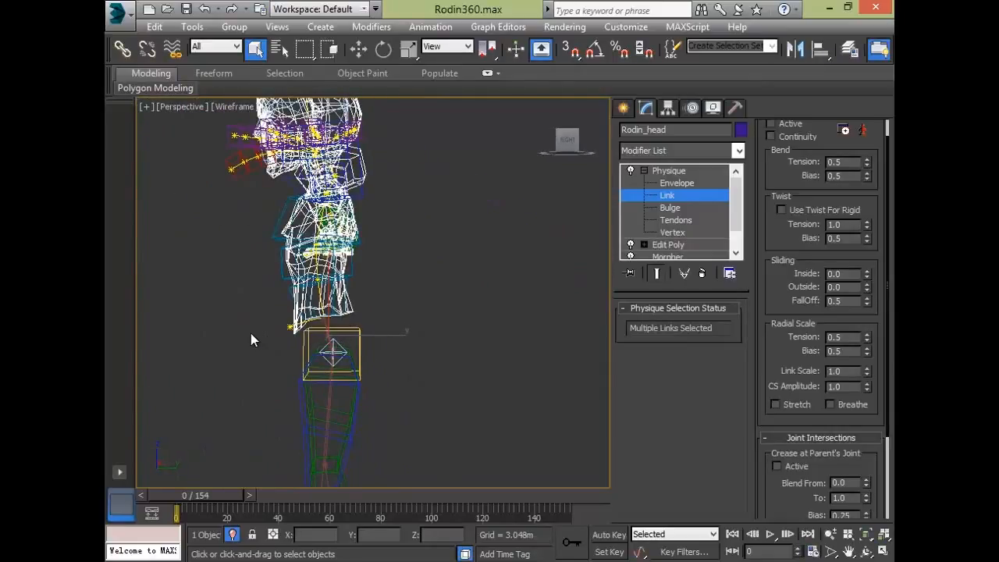
pyautogui.moveTo(241, 336); pyautogui.dragTo(297, 300)
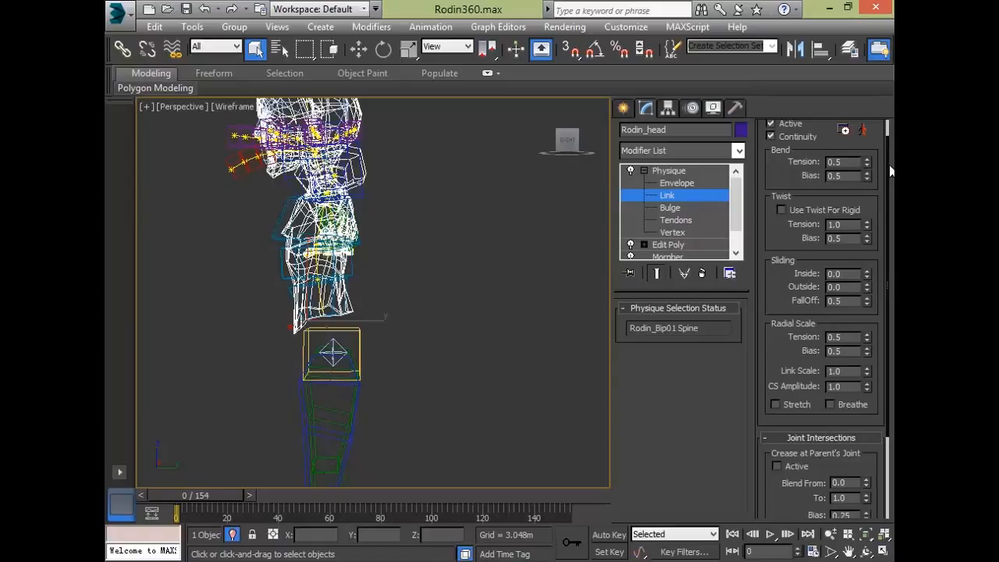
pyautogui.click(789, 130)
pyautogui.click(790, 125)
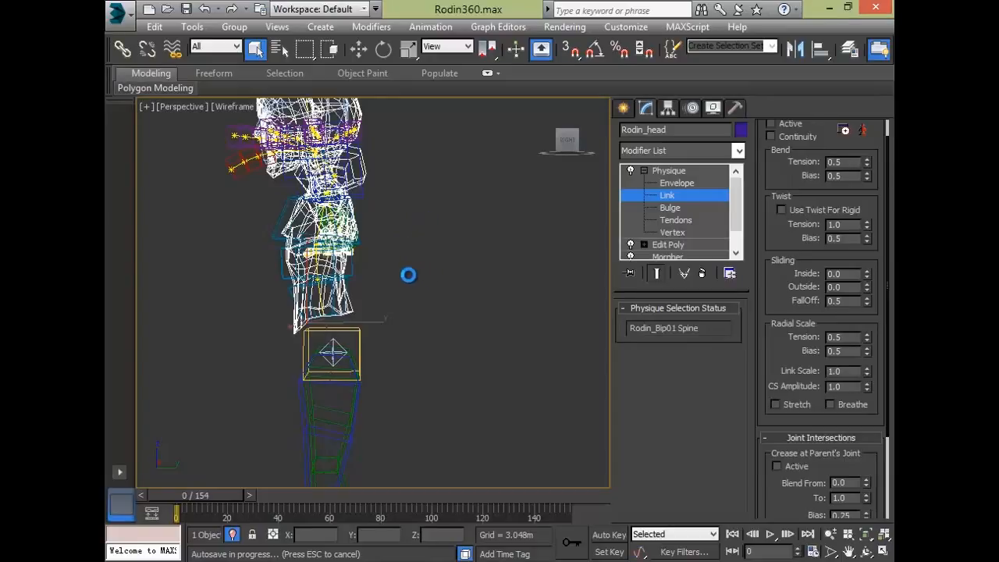
# Select all of the left hand's finger and thumb links and turn off Active and Continuity
pyautogui.scroll(-3, 385, 295)
pyautogui.keyDown('alt'); pyautogui.moveTo(385, 295); pyautogui.dragTo(530, 332, button='middle'); pyautogui.keyUp('alt')
pyautogui.click(482, 314)
pyautogui.scroll(3, 476, 321)
pyautogui.moveTo(531, 332); pyautogui.dragTo(493, 381, button='middle')
pyautogui.scroll(5, 522, 326)
pyautogui.scroll(-2, 529, 357)
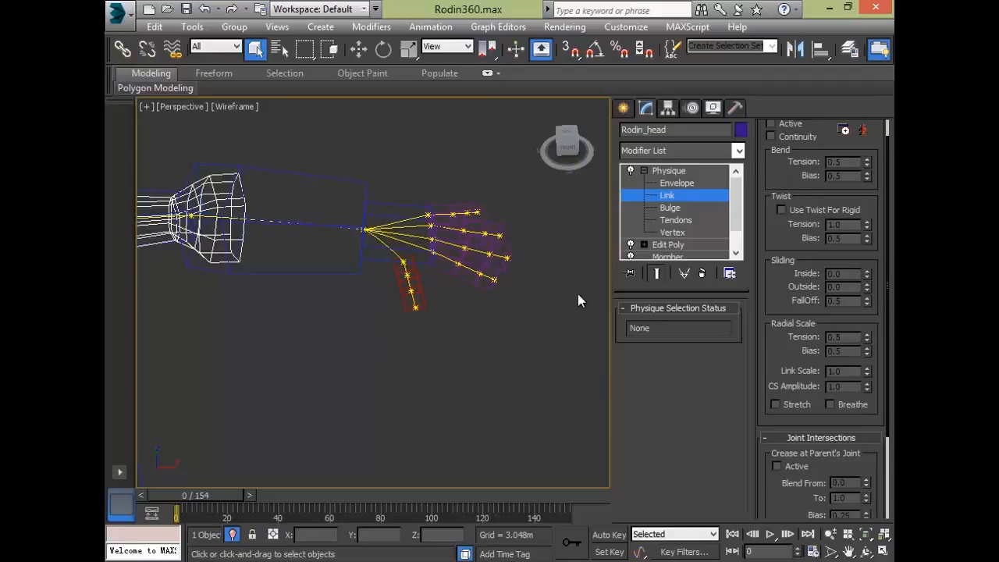
pyautogui.keyDown('alt'); pyautogui.moveTo(554, 309); pyautogui.dragTo(499, 335, button='middle'); pyautogui.keyUp('alt')
pyautogui.keyDown('alt'); pyautogui.moveTo(405, 343); pyautogui.dragTo(451, 265, button='middle'); pyautogui.keyUp('alt')
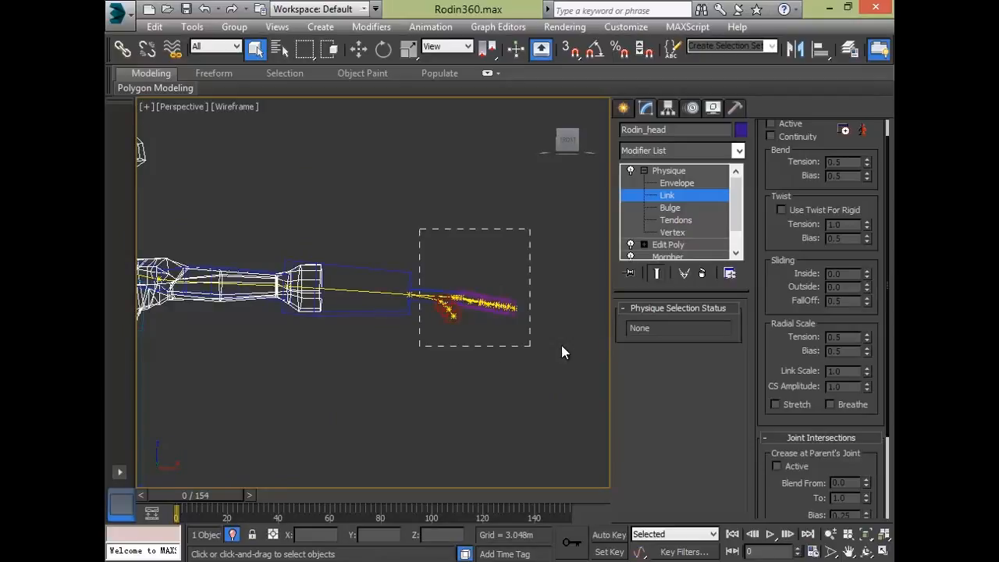
pyautogui.moveTo(562, 346); pyautogui.dragTo(530, 346)
pyautogui.keyDown('alt'); pyautogui.moveTo(495, 375); pyautogui.dragTo(338, 372, button='middle'); pyautogui.keyUp('alt')
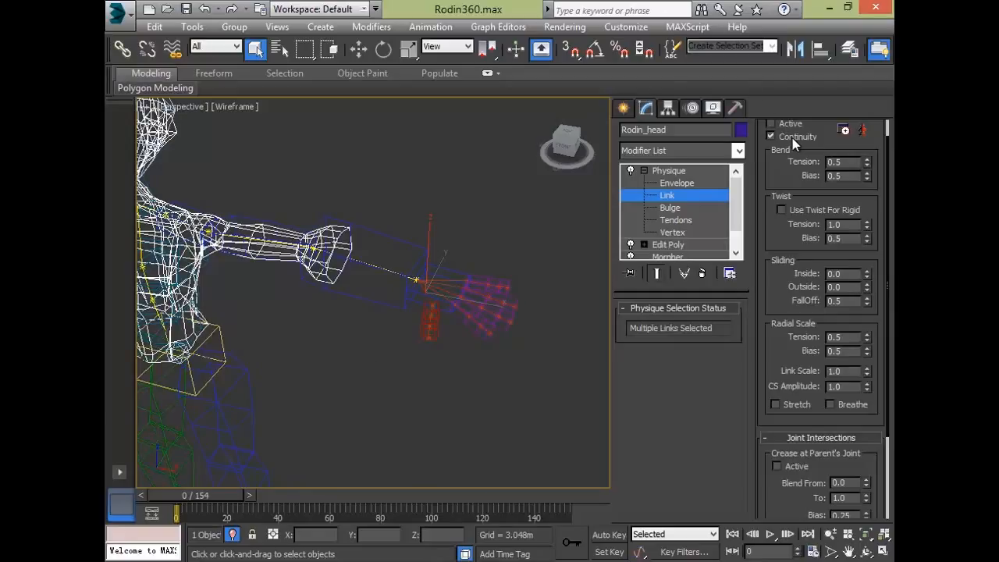
pyautogui.click(440, 224)
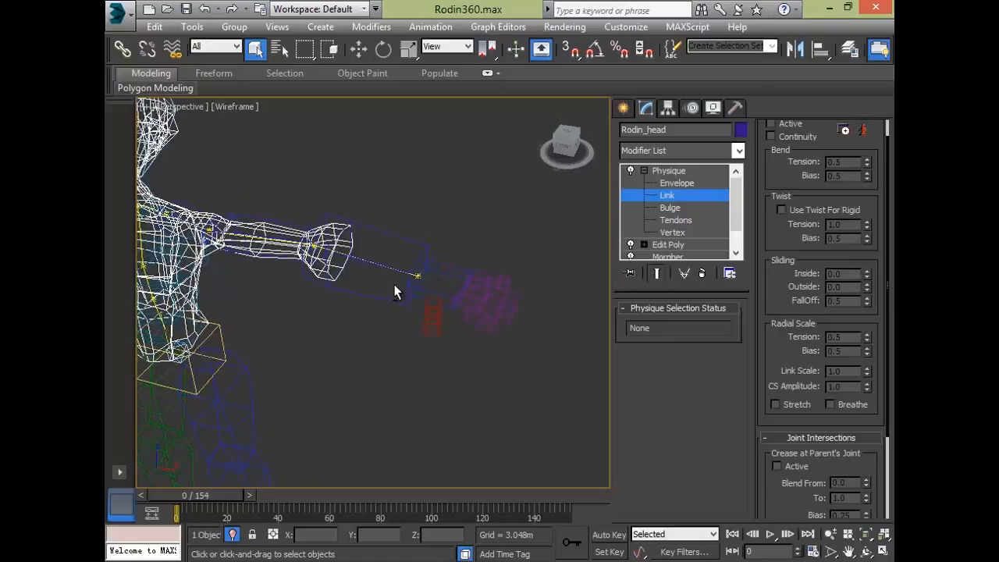
# Select the left forearm link and examine it where the arm mesh ends near the elbow
pyautogui.keyDown('alt'); pyautogui.moveTo(394, 291); pyautogui.dragTo(359, 208, button='middle'); pyautogui.keyUp('alt')
pyautogui.click(356, 201)
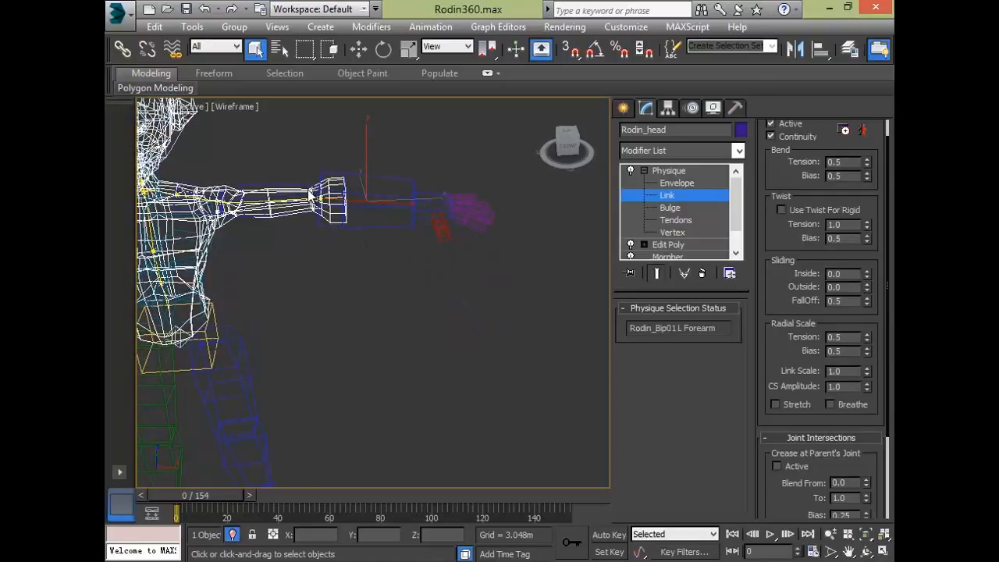
pyautogui.moveTo(315, 203); pyautogui.dragTo(457, 224, button='middle')
pyautogui.keyDown('alt'); pyautogui.moveTo(327, 255); pyautogui.dragTo(258, 250, button='middle'); pyautogui.keyUp('alt')
pyautogui.scroll(4, 308, 218)
pyautogui.scroll(3, 406, 196)
pyautogui.keyDown('alt'); pyautogui.moveTo(405, 195); pyautogui.dragTo(408, 323, button='middle'); pyautogui.keyUp('alt')
pyautogui.scroll(2, 413, 313)
# Examine the links of the right arm, shoulder, torso and head, and clear the link selection
pyautogui.keyDown('alt'); pyautogui.moveTo(436, 248); pyautogui.dragTo(414, 204, button='middle'); pyautogui.keyUp('alt')
pyautogui.moveTo(284, 259); pyautogui.dragTo(520, 266, button='middle')
pyautogui.keyDown('alt'); pyautogui.moveTo(335, 272); pyautogui.dragTo(731, 311, button='middle'); pyautogui.keyUp('alt')
pyautogui.moveTo(370, 273); pyautogui.dragTo(832, 278, button='middle')
pyautogui.scroll(-3, 481, 312)
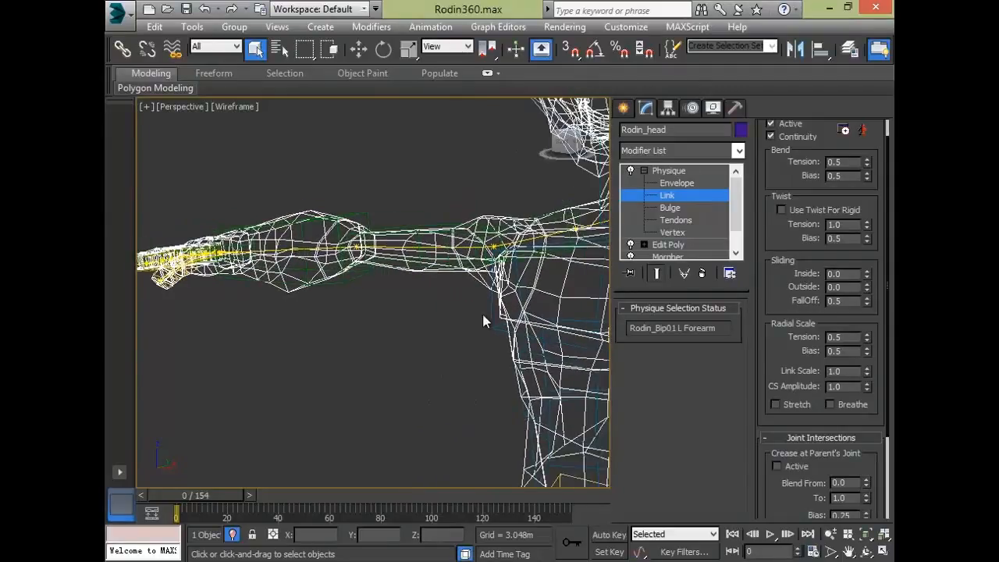
pyautogui.scroll(4, 499, 215)
pyautogui.moveTo(499, 216); pyautogui.dragTo(516, 312, button='middle')
pyautogui.scroll(-8, 516, 312)
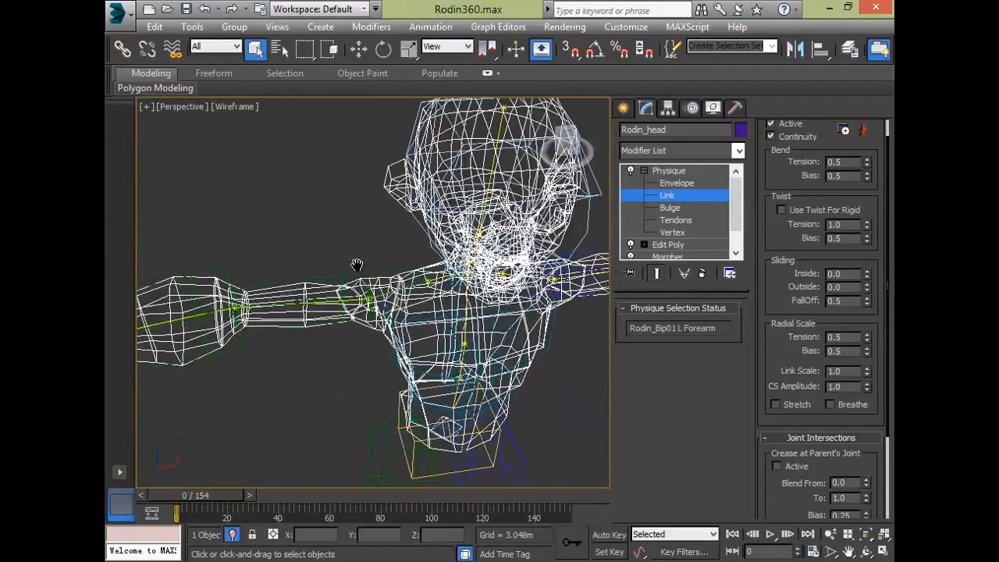
pyautogui.scroll(2, 478, 223)
pyautogui.scroll(2, 475, 215)
pyautogui.keyDown('alt'); pyautogui.moveTo(475, 217); pyautogui.dragTo(458, 228, button='middle'); pyautogui.keyUp('alt')
pyautogui.click(569, 362)
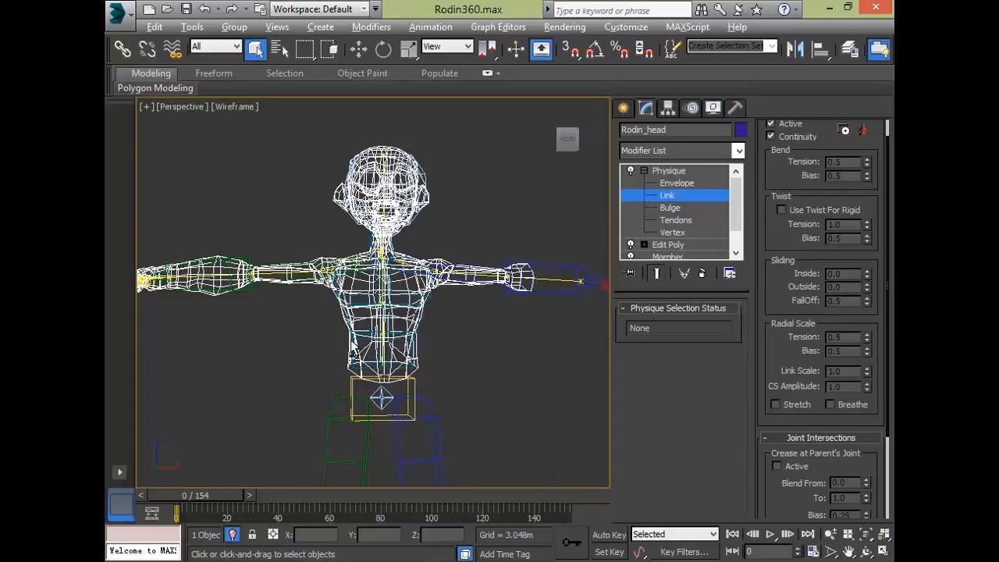
# Leave the Physique Link level and add a TurboSmooth modifier on top with Isoline Display on and 2 iterations
pyautogui.keyDown('alt'); pyautogui.moveTo(547, 320); pyautogui.dragTo(508, 312, button='middle'); pyautogui.keyUp('alt')
pyautogui.scroll(3, 494, 332)
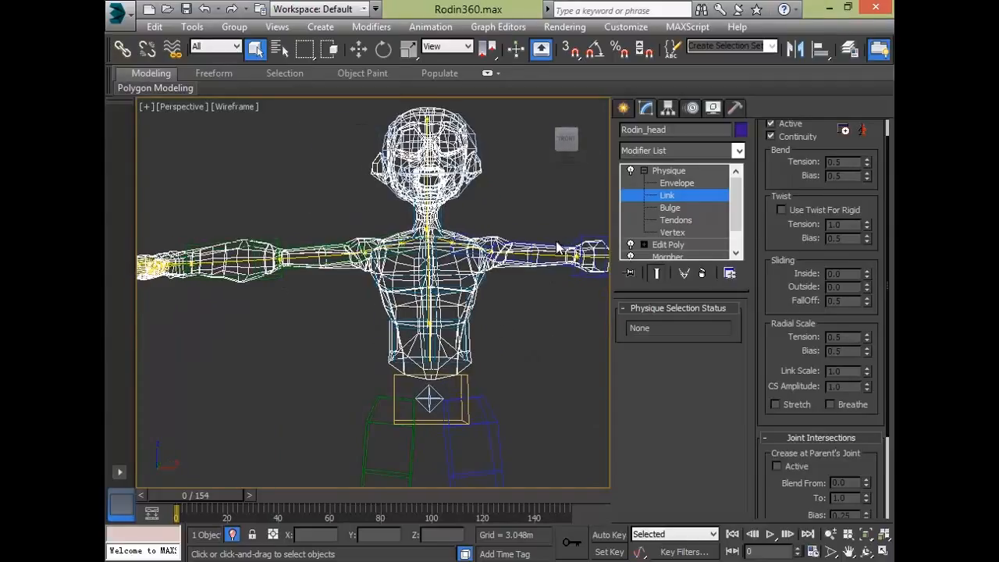
pyautogui.click(675, 170)
pyautogui.click(644, 170)
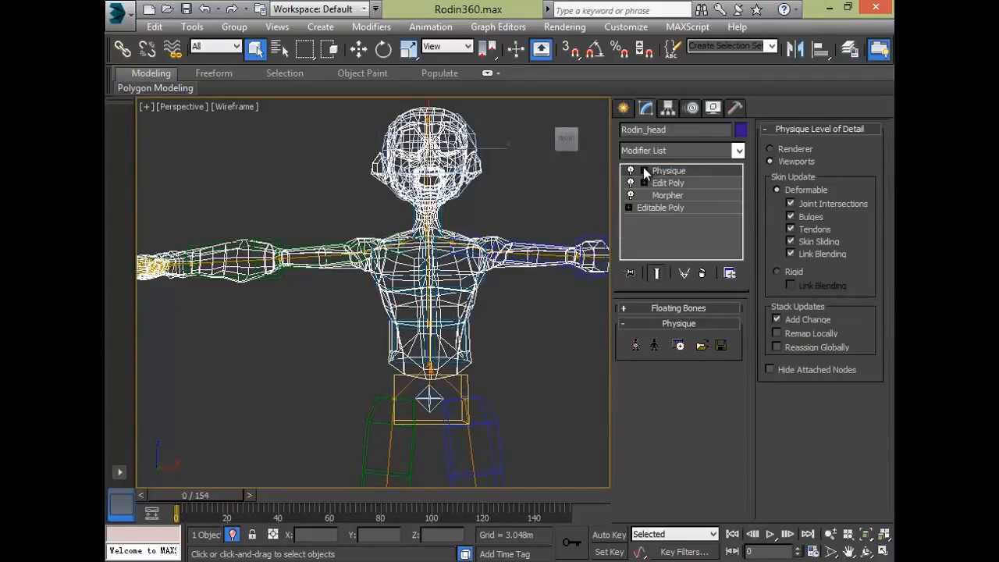
pyautogui.click(692, 153)
pyautogui.press('t')
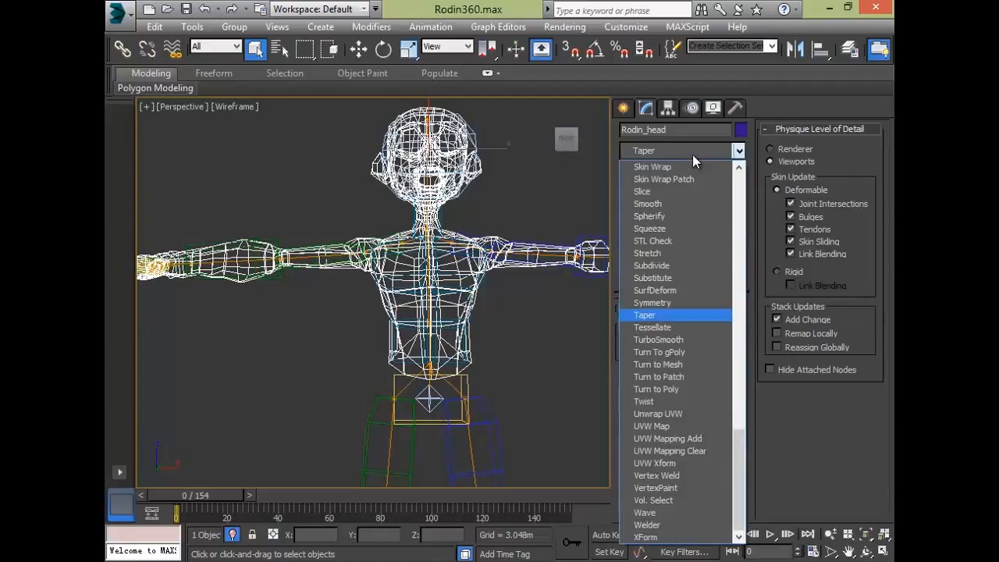
pyautogui.click(662, 341)
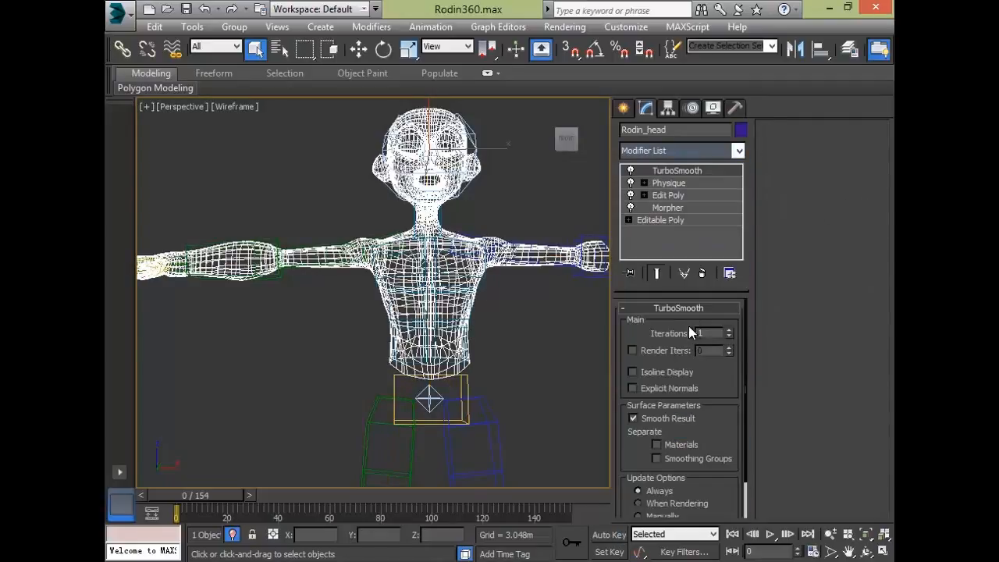
pyautogui.click(660, 373)
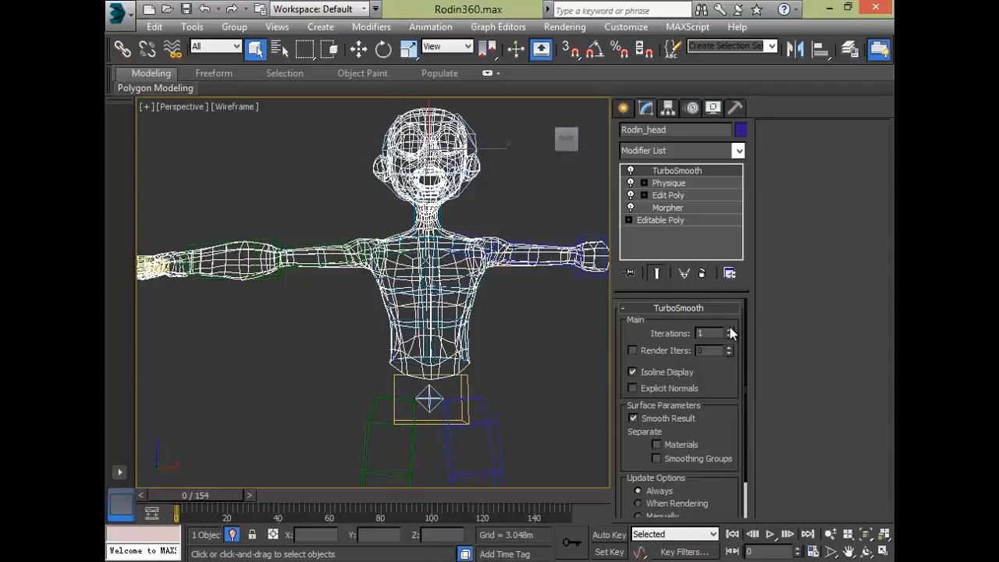
pyautogui.click(534, 401)
# Select the biped's pelvis and turn off Figure mode in its motion settings
pyautogui.scroll(-5, 441, 400)
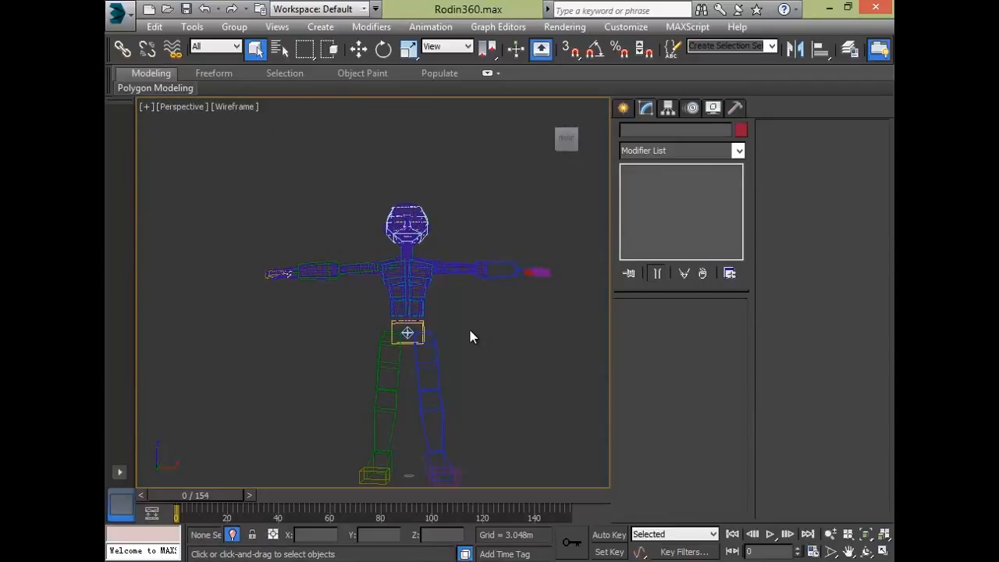
pyautogui.scroll(-2, 549, 398)
pyautogui.scroll(2, 473, 413)
pyautogui.scroll(5, 425, 315)
pyautogui.click(427, 317)
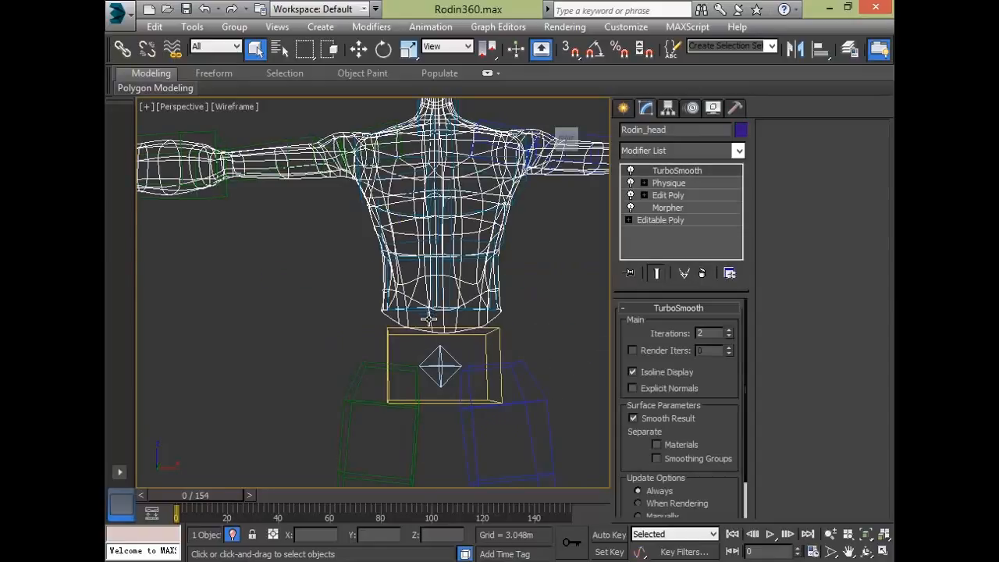
pyautogui.moveTo(448, 408); pyautogui.dragTo(440, 415, button='middle')
pyautogui.click(477, 358)
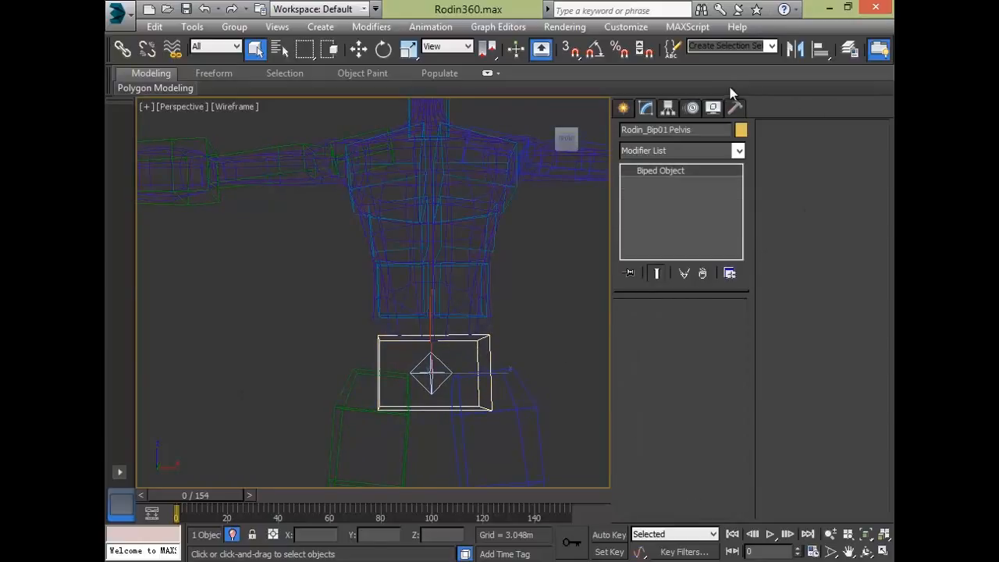
pyautogui.click(693, 109)
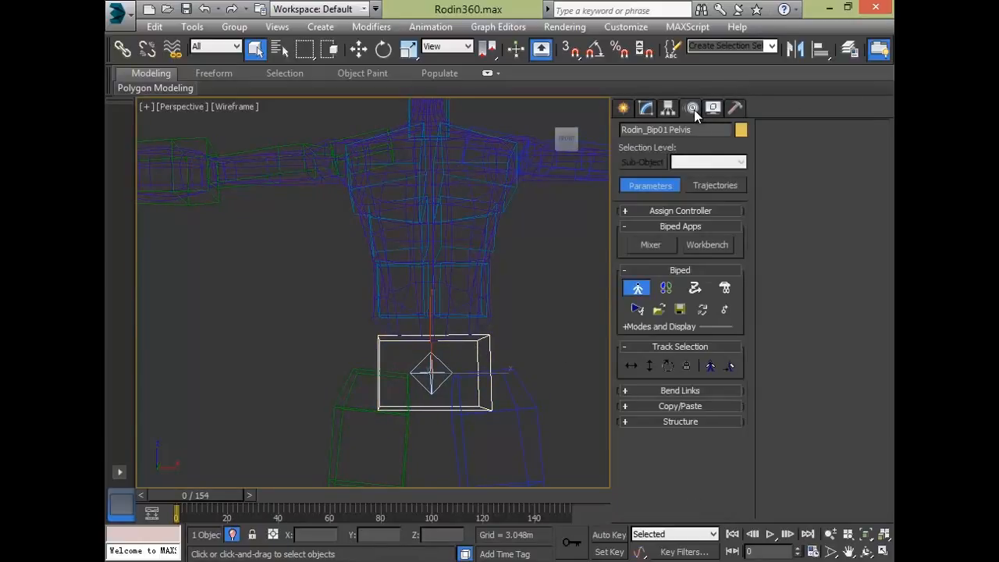
pyautogui.click(637, 288)
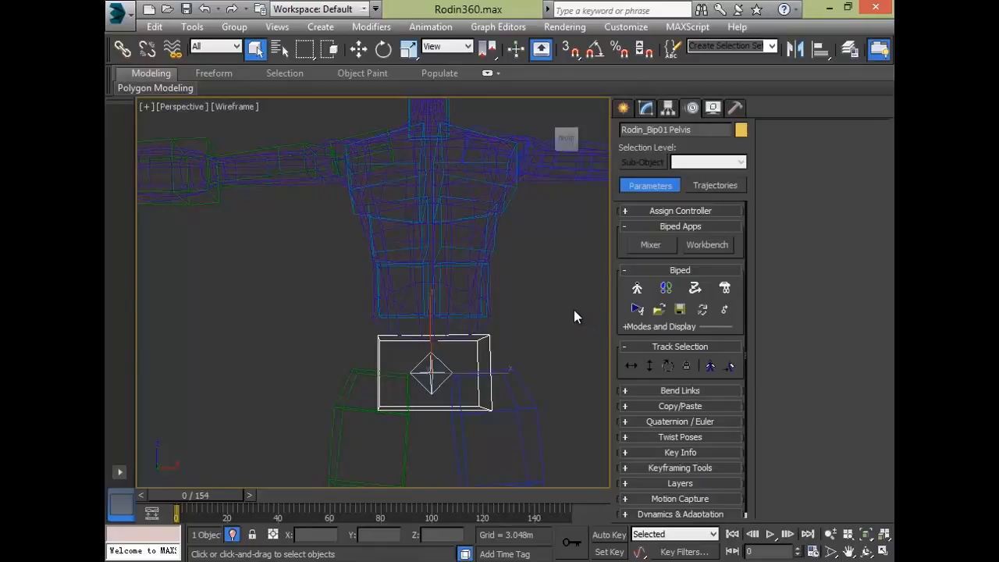
# Hide the Rodin_Controller layer and freeze the Rodin_mesh layer
pyautogui.keyDown('alt'); pyautogui.moveTo(562, 319); pyautogui.dragTo(491, 356, button='middle'); pyautogui.keyUp('alt')
pyautogui.moveTo(197, 496); pyautogui.dragTo(147, 490)
pyautogui.keyDown('alt'); pyautogui.moveTo(526, 316); pyautogui.dragTo(435, 296, button='middle'); pyautogui.keyUp('alt')
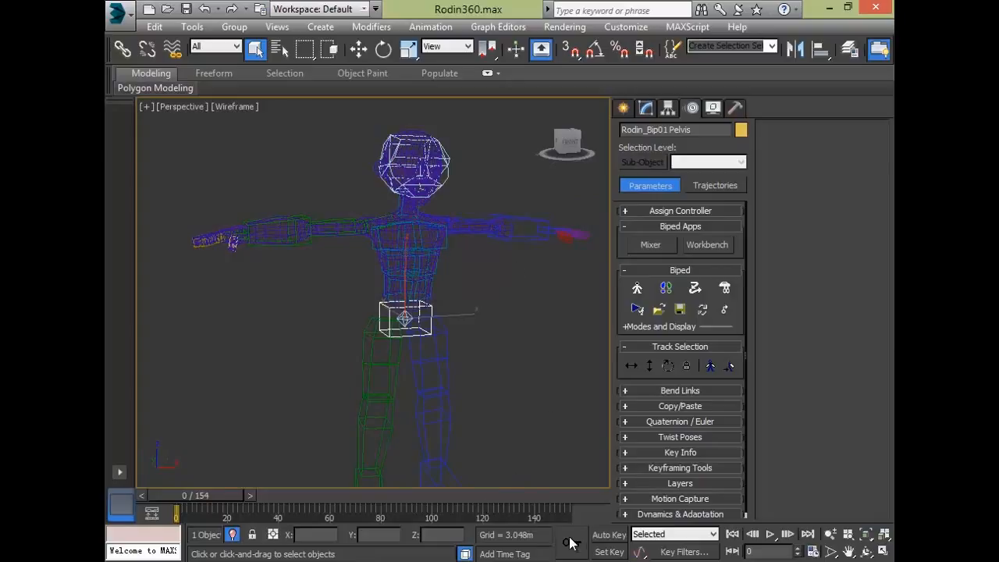
pyautogui.click(850, 49)
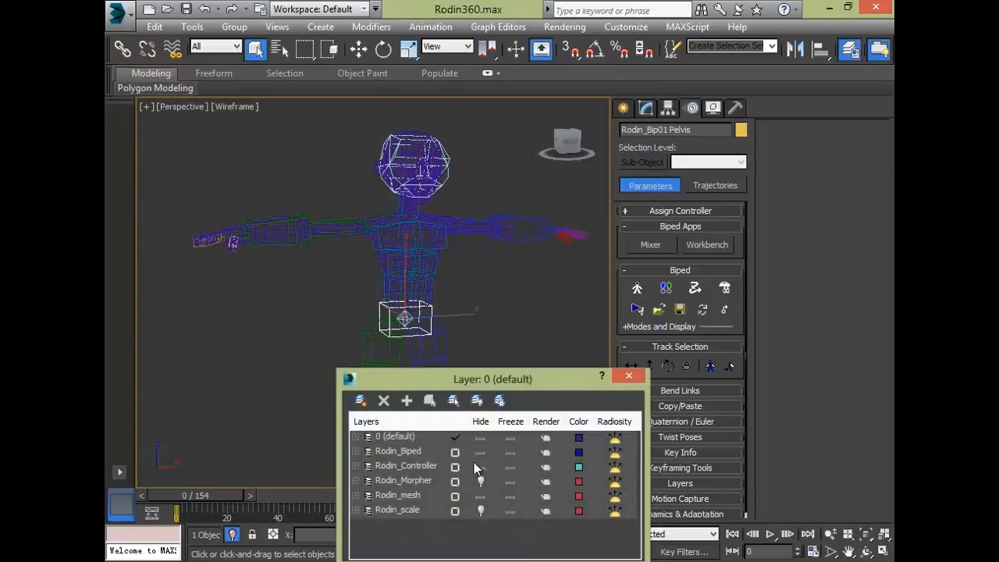
pyautogui.click(480, 465)
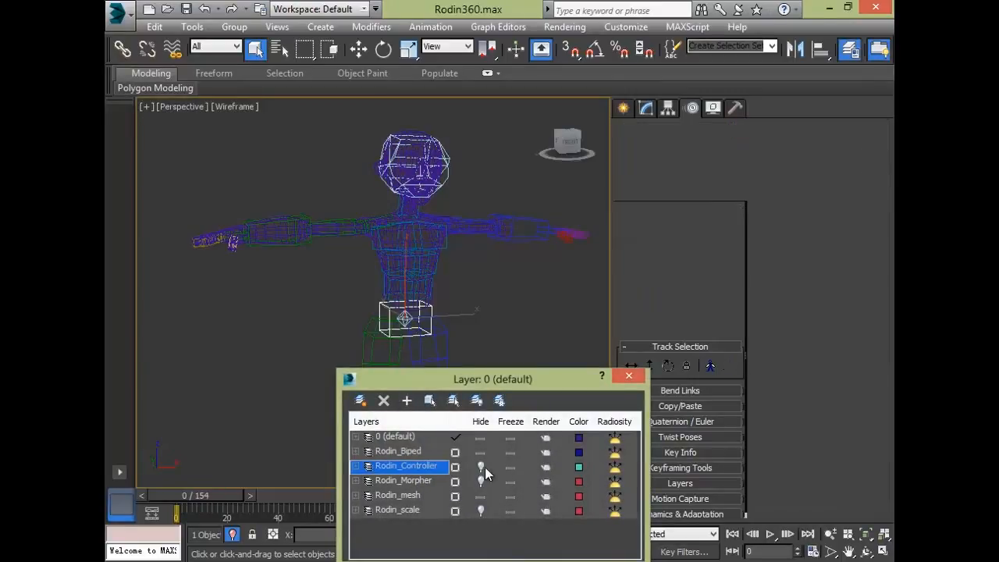
pyautogui.click(510, 495)
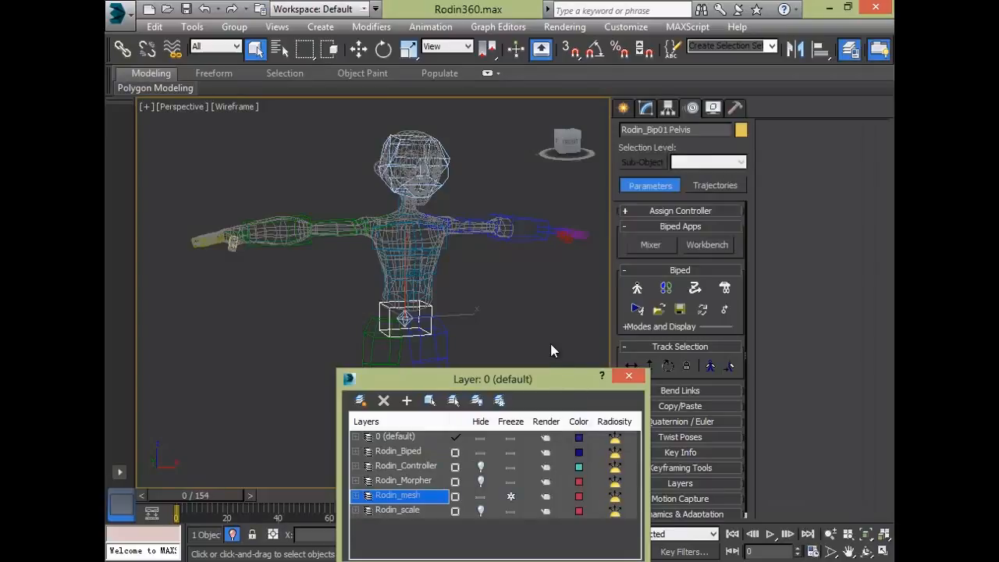
pyautogui.click(630, 380)
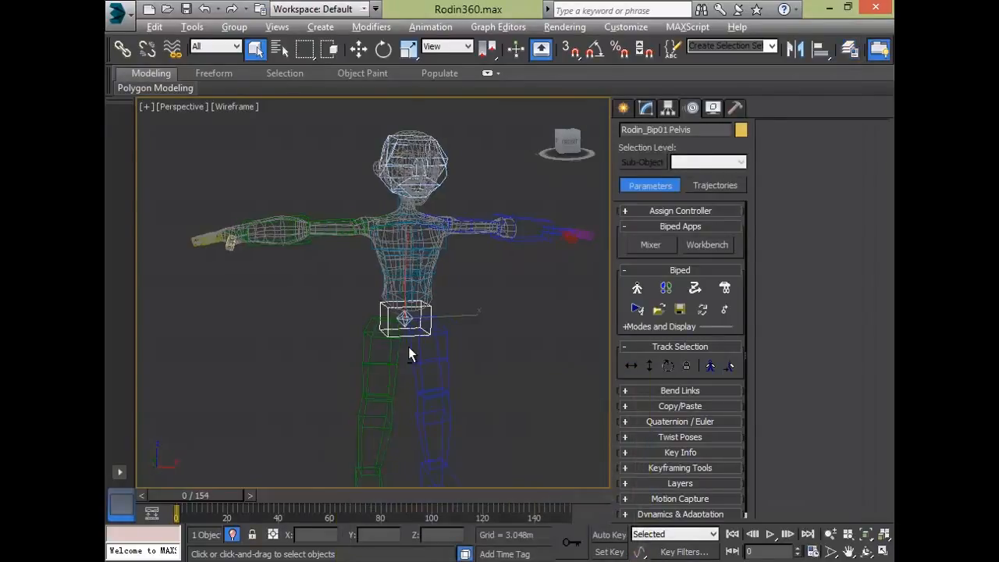
# Move the biped's left foot up and back to about Y 15.96 m, Z 5.2 m, and rotate its toes downward
pyautogui.scroll(3, 408, 347)
pyautogui.keyDown('alt'); pyautogui.moveTo(423, 313); pyautogui.dragTo(419, 276, button='middle'); pyautogui.keyUp('alt')
pyautogui.scroll(-3, 419, 276)
pyautogui.click(443, 347)
pyautogui.scroll(-3, 487, 389)
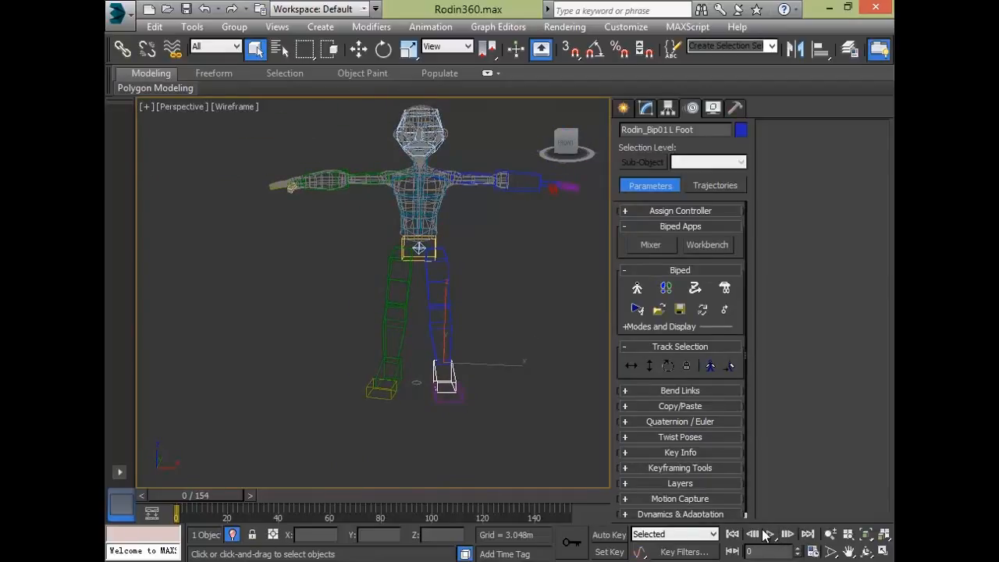
pyautogui.press('w')
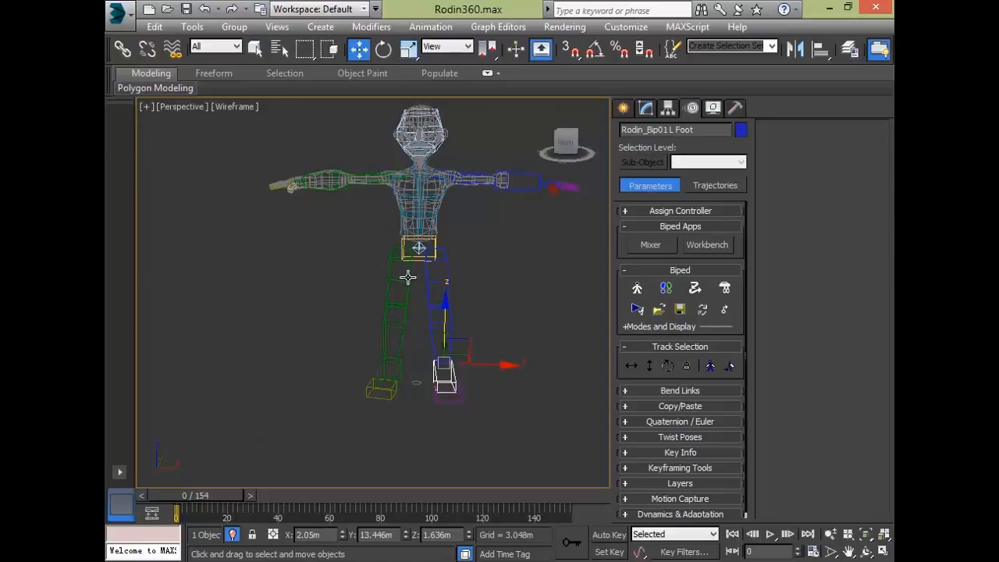
pyautogui.moveTo(441, 319); pyautogui.dragTo(442, 269)
pyautogui.keyDown('alt'); pyautogui.moveTo(508, 347); pyautogui.dragTo(498, 321, button='middle'); pyautogui.keyUp('alt')
pyautogui.moveTo(515, 319); pyautogui.dragTo(551, 320)
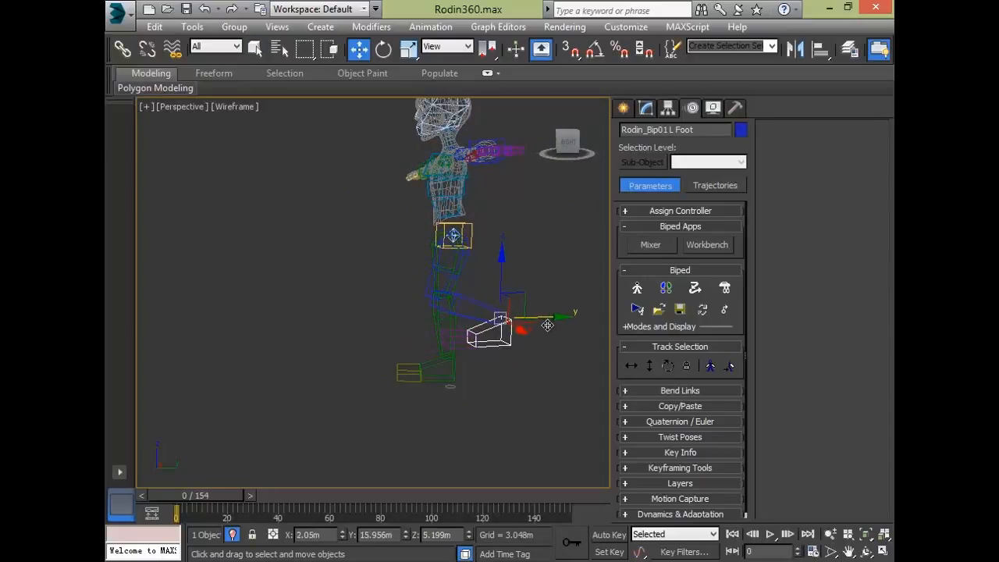
pyautogui.press('e')
pyautogui.moveTo(456, 285); pyautogui.dragTo(417, 422)
# Move the biped's right foot up and forward to about Y 5.15 m, Z 7.72 m
pyautogui.click(437, 375)
pyautogui.press('w')
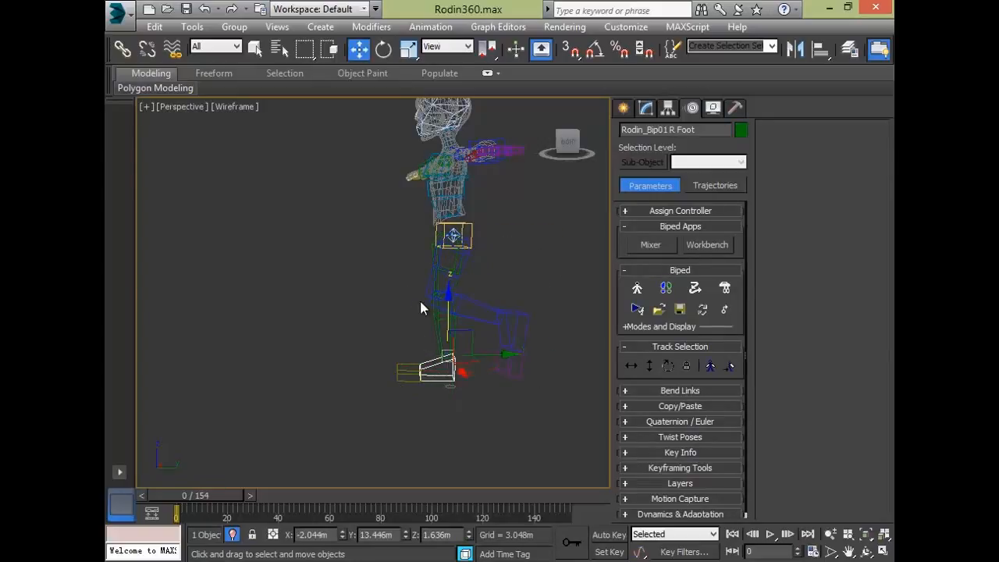
pyautogui.moveTo(446, 300); pyautogui.dragTo(448, 217)
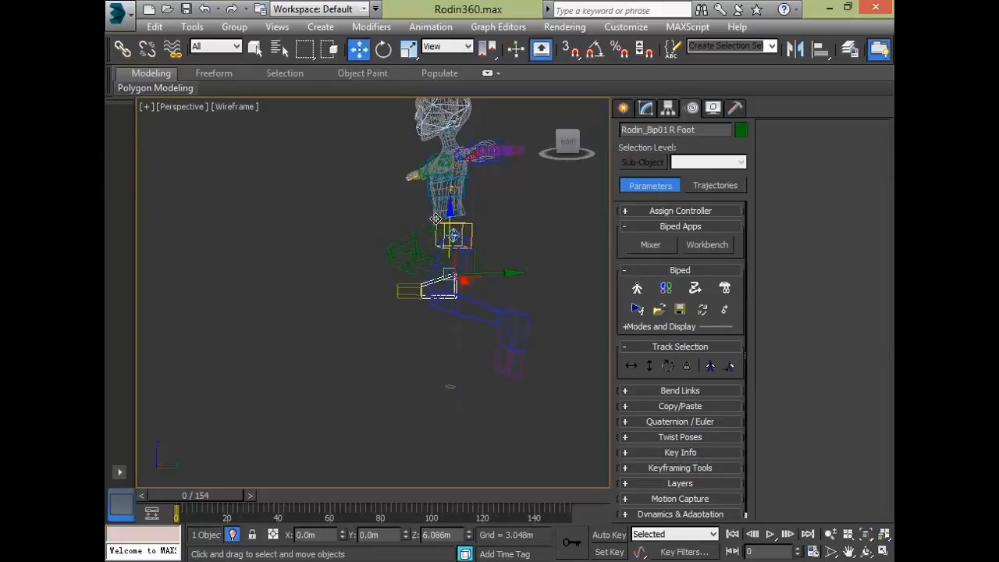
pyautogui.moveTo(456, 271); pyautogui.dragTo(334, 275)
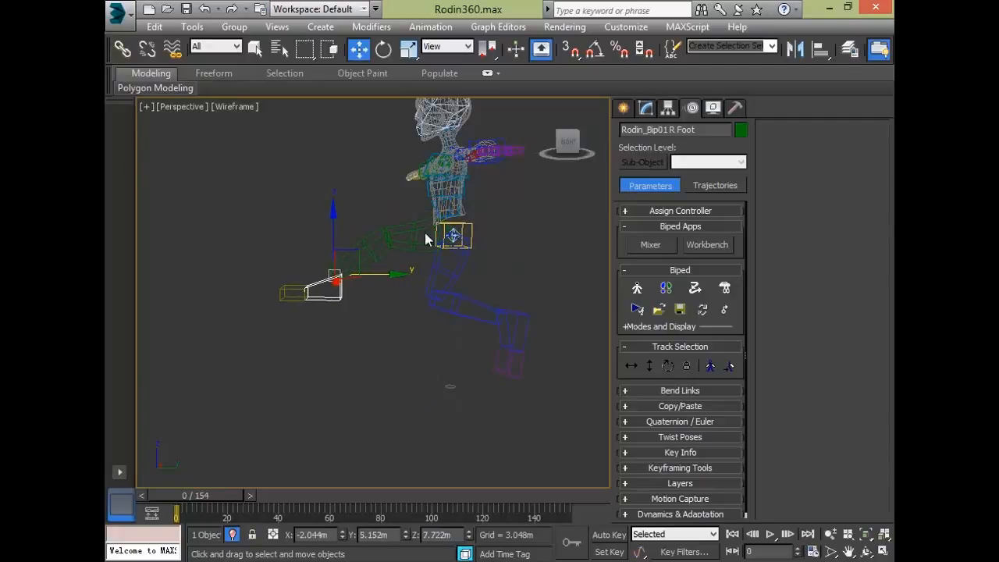
# Select the lowest spine link and turn on Bend Links mode
pyautogui.click(457, 214)
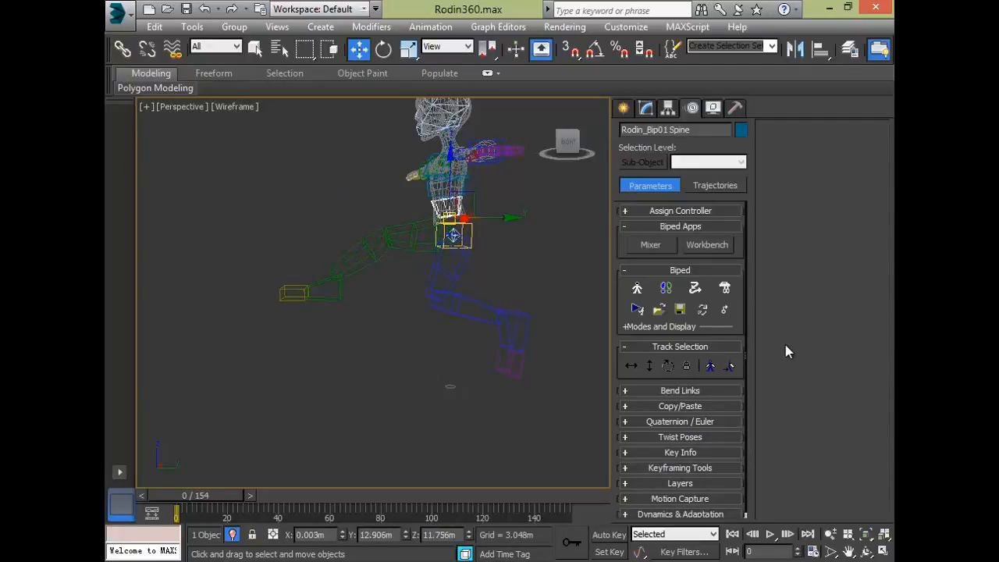
pyautogui.click(686, 326)
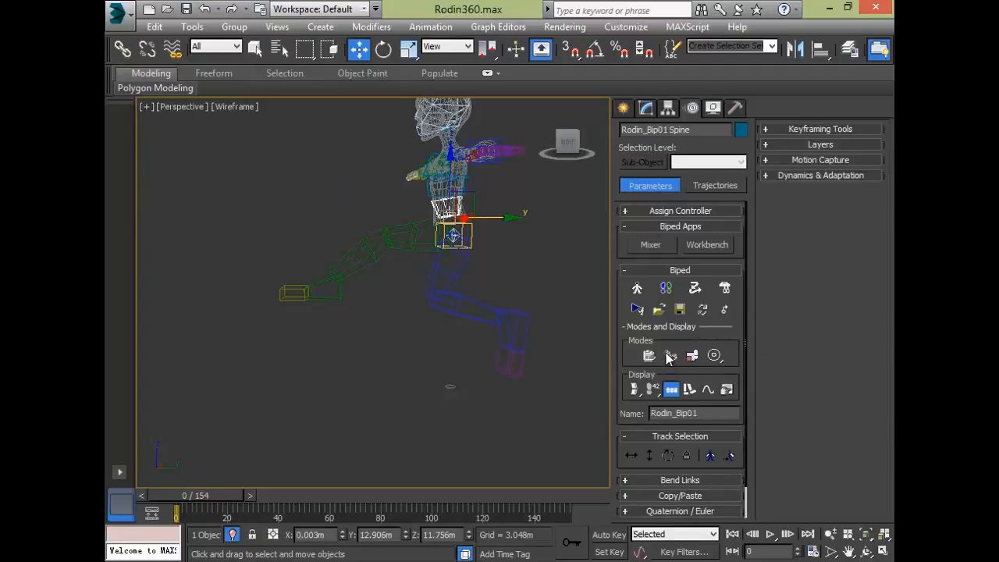
pyautogui.click(672, 328)
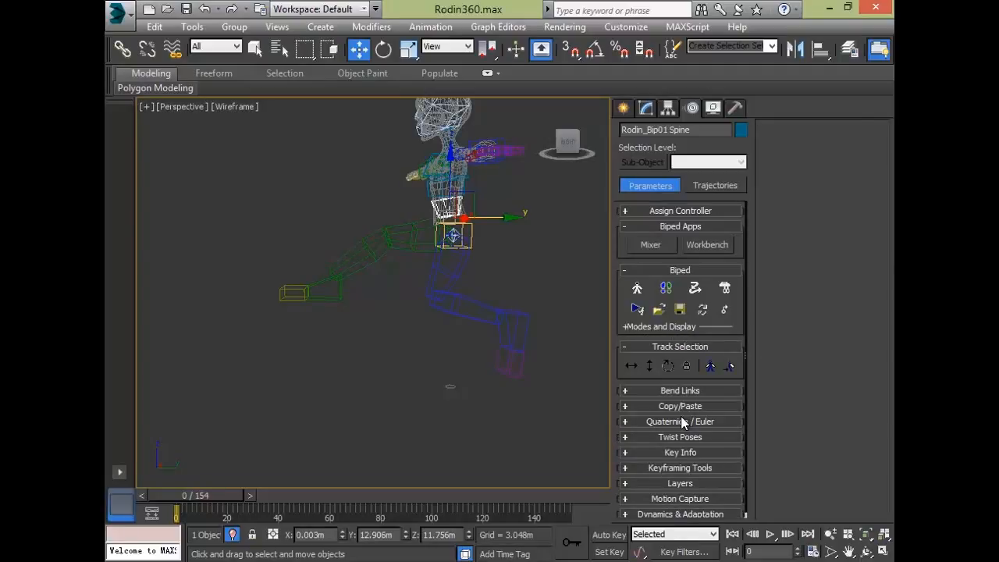
pyautogui.click(677, 391)
pyautogui.click(631, 409)
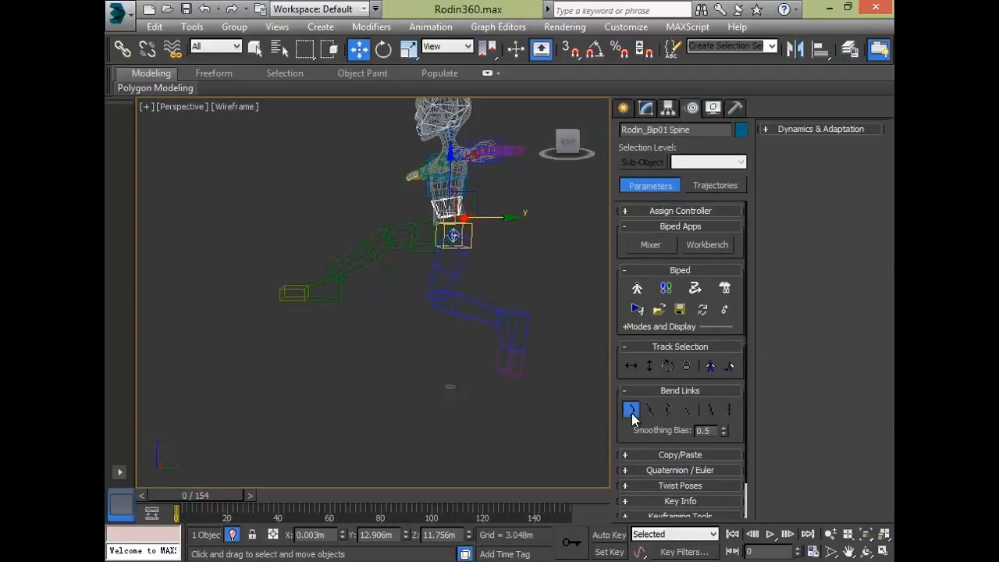
# Rotate the spine so the torso bends forward and twists above the pelvis
pyautogui.moveTo(391, 190); pyautogui.dragTo(426, 202)
pyautogui.keyDown('alt'); pyautogui.moveTo(442, 340); pyautogui.dragTo(500, 319, button='middle'); pyautogui.keyUp('alt')
pyautogui.scroll(2, 542, 358)
pyautogui.moveTo(453, 199); pyautogui.dragTo(388, 231)
# Rotate the right upper arm down and back, and adjust the right forearm's rotation at the elbow
pyautogui.keyDown('alt'); pyautogui.moveTo(388, 340); pyautogui.dragTo(427, 357, button='middle'); pyautogui.keyUp('alt')
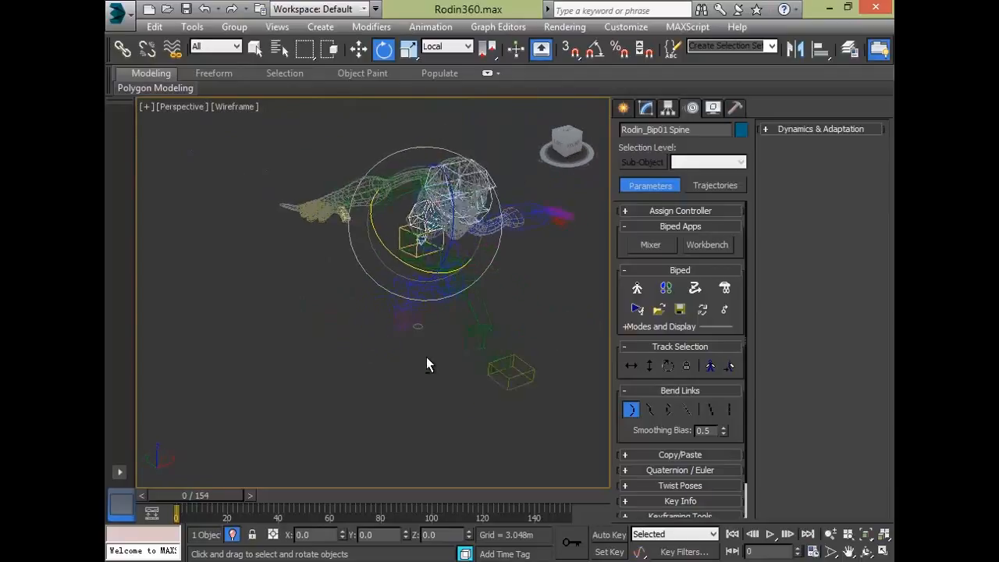
pyautogui.scroll(2, 426, 358)
pyautogui.click(404, 129)
pyautogui.moveTo(379, 106); pyautogui.dragTo(356, 172)
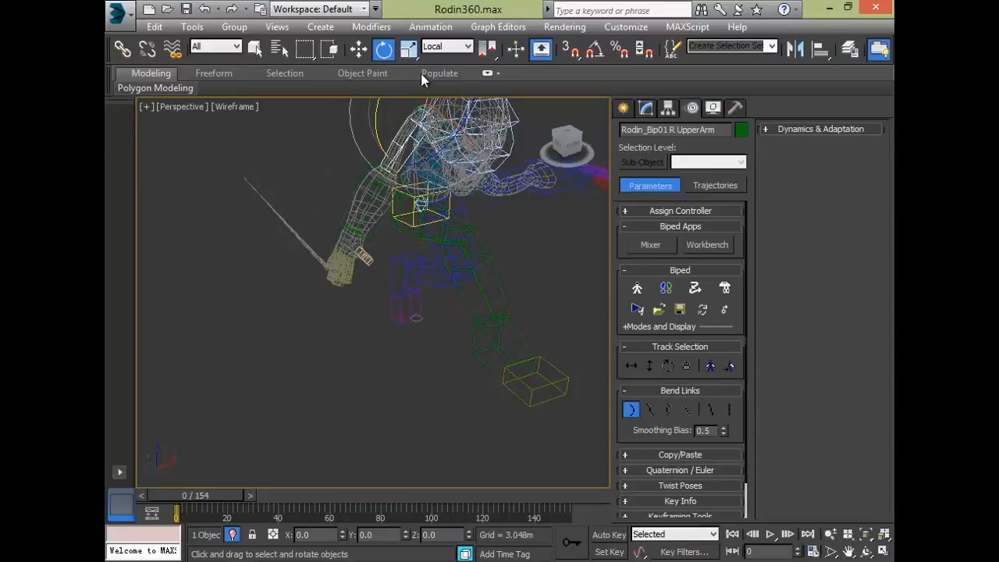
pyautogui.keyDown('alt'); pyautogui.moveTo(498, 218); pyautogui.dragTo(469, 289, button='middle'); pyautogui.keyUp('alt')
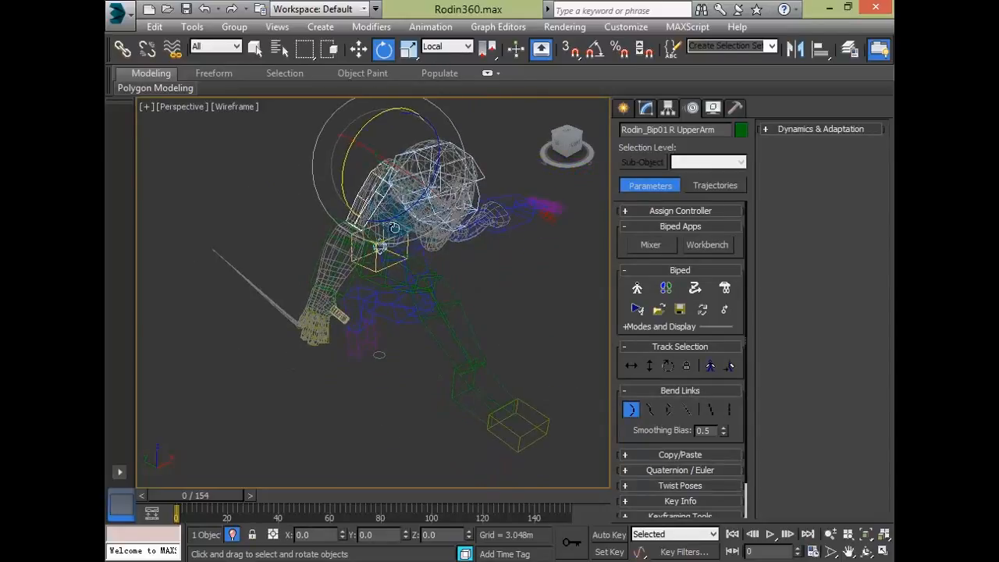
pyautogui.moveTo(397, 216); pyautogui.dragTo(309, 195)
pyautogui.click(310, 195)
pyautogui.click(352, 209)
pyautogui.moveTo(364, 189); pyautogui.dragTo(381, 111)
# Rotate the left upper arm down beside the body and bend the left forearm across the front
pyautogui.keyDown('alt'); pyautogui.moveTo(383, 273); pyautogui.dragTo(445, 250, button='middle'); pyautogui.keyUp('alt')
pyautogui.scroll(3, 453, 239)
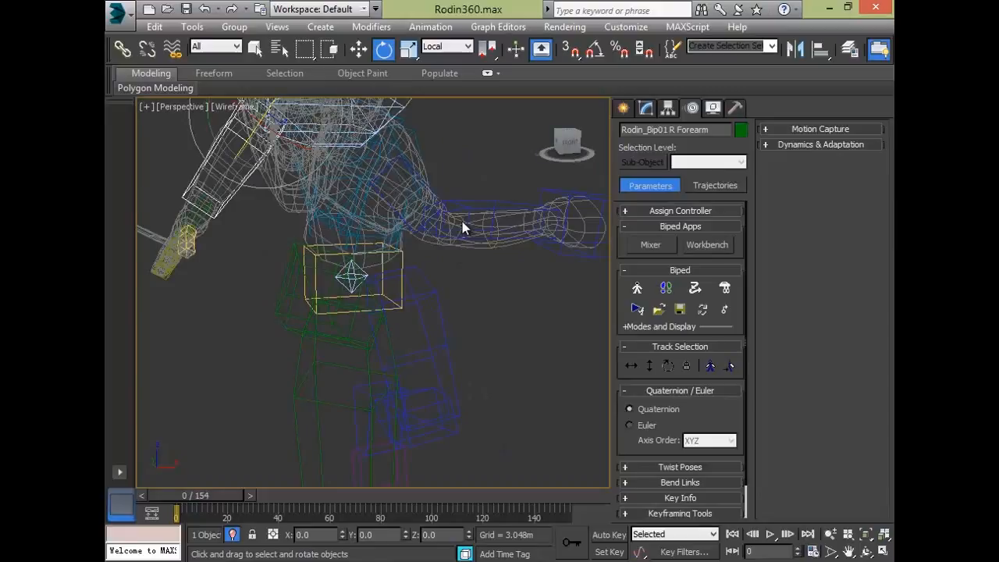
pyautogui.click(459, 219)
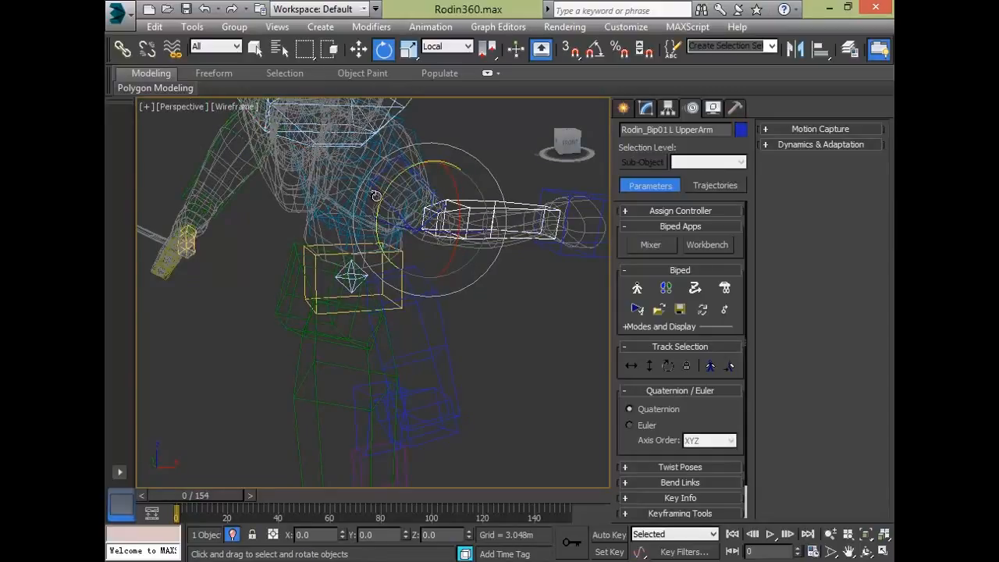
pyautogui.moveTo(385, 192); pyautogui.dragTo(468, 119)
pyautogui.moveTo(480, 224); pyautogui.dragTo(402, 229)
pyautogui.moveTo(409, 184); pyautogui.dragTo(506, 219)
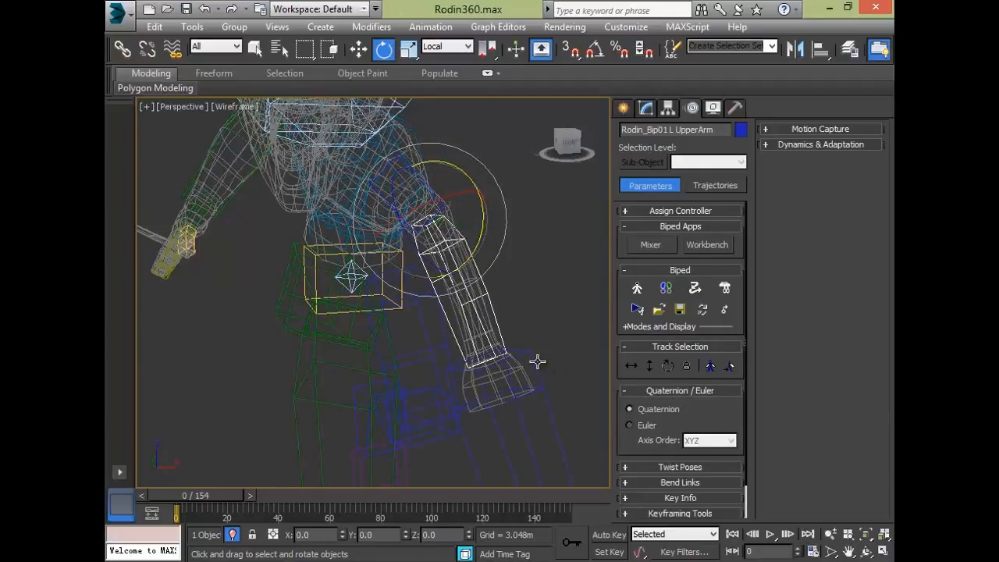
pyautogui.click(478, 398)
pyautogui.moveTo(478, 400); pyautogui.dragTo(391, 301)
# Switch the viewport to shaded display with edged faces and examine the posed character's mesh deformation from all sides
pyautogui.press('F3')
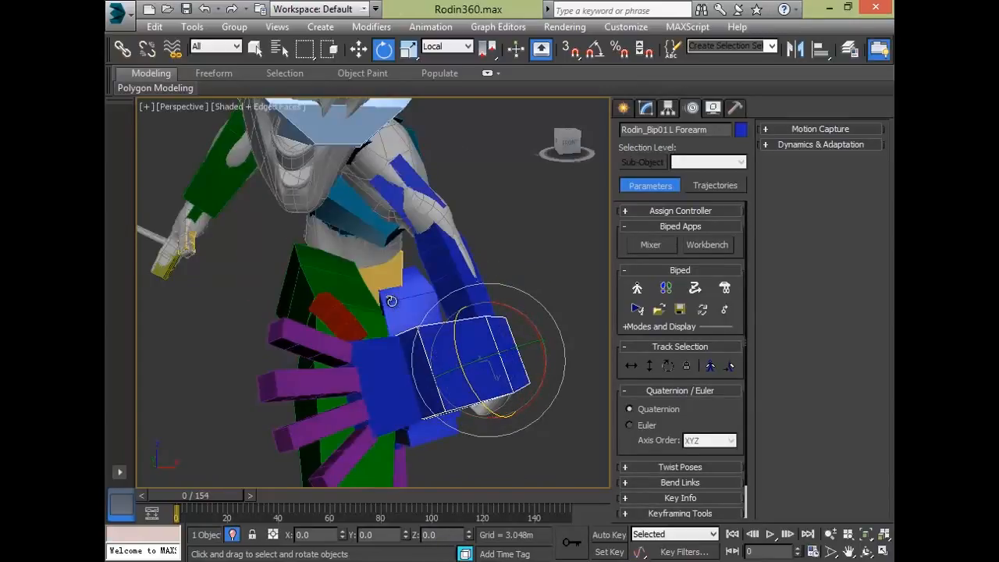
pyautogui.moveTo(410, 298)
pyautogui.keyDown('alt'); pyautogui.mouseDown(button='middle')
pyautogui.moveTo(428, 286)
pyautogui.moveTo(398, 290)
pyautogui.moveTo(414, 277)
pyautogui.moveTo(416, 297)
pyautogui.mouseUp(button='middle'); pyautogui.keyUp('alt')
pyautogui.scroll(-2, 442, 311)
pyautogui.scroll(-2, 402, 288)
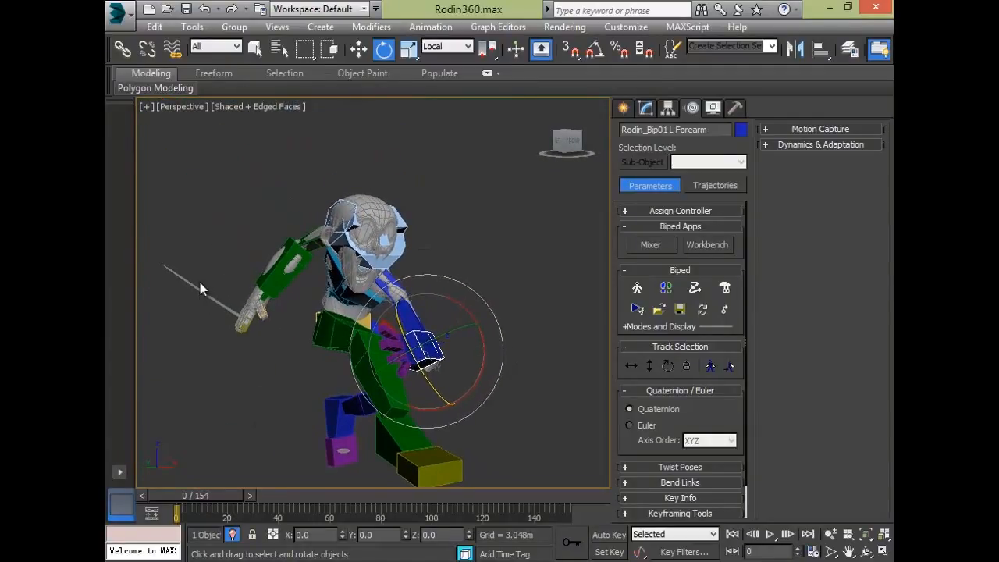
pyautogui.keyDown('alt'); pyautogui.moveTo(223, 347); pyautogui.dragTo(187, 360, button='middle'); pyautogui.keyUp('alt')
pyautogui.scroll(-2, 135, 405)
pyautogui.scroll(2, 370, 261)
pyautogui.moveTo(370, 261); pyautogui.dragTo(439, 211, button='middle')
pyautogui.scroll(-5, 438, 211)
pyautogui.keyDown('alt'); pyautogui.moveTo(485, 260); pyautogui.dragTo(363, 216, button='middle'); pyautogui.keyUp('alt')
pyautogui.scroll(2, 363, 217)
pyautogui.keyDown('alt'); pyautogui.moveTo(480, 246); pyautogui.dragTo(600, 276, button='middle'); pyautogui.keyUp('alt')
pyautogui.scroll(4, 527, 277)
pyautogui.scroll(2, 599, 287)
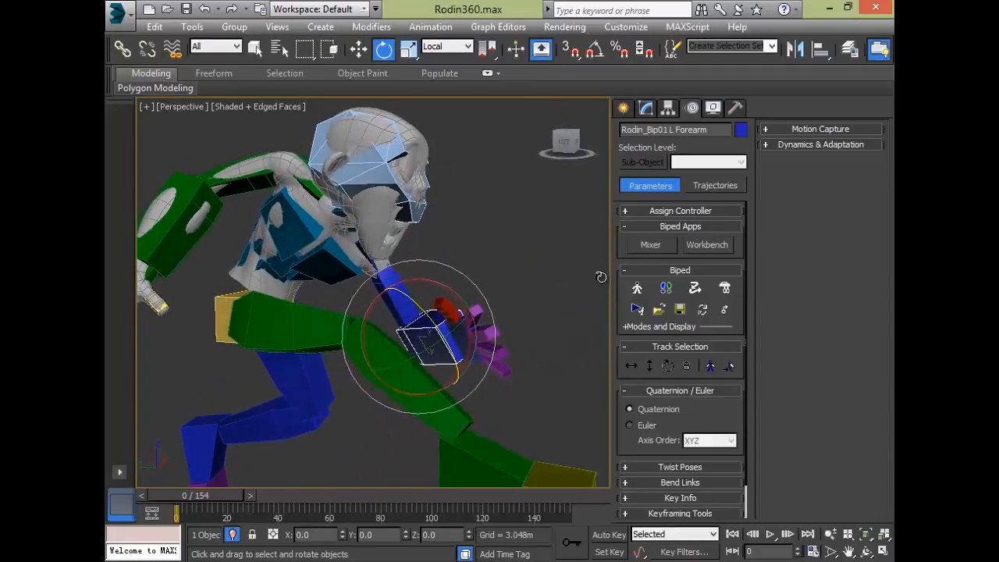
pyautogui.keyDown('alt'); pyautogui.moveTo(337, 275); pyautogui.dragTo(226, 272, button='middle'); pyautogui.keyUp('alt')
pyautogui.scroll(-4, 277, 263)
pyautogui.scroll(5, 227, 272)
pyautogui.keyDown('alt'); pyautogui.moveTo(526, 377); pyautogui.dragTo(233, 341, button='middle'); pyautogui.keyUp('alt')
pyautogui.scroll(-4, 477, 368)
pyautogui.scroll(-4, 477, 367)
pyautogui.scroll(6, 382, 387)
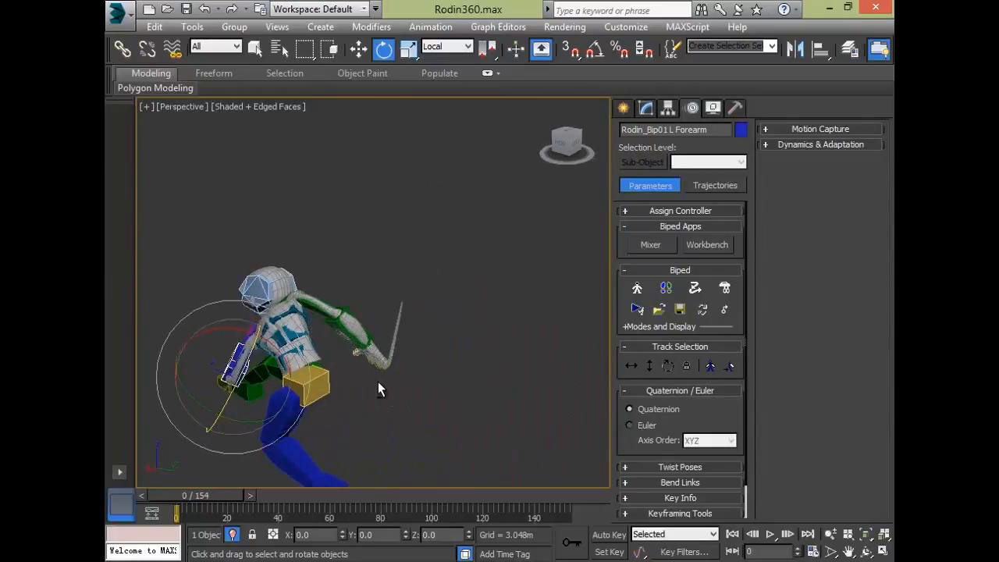
# Curl all the fingers of the biped's right hand inward to form a fist
pyautogui.doubleClick(361, 336)
pyautogui.moveTo(479, 371); pyautogui.dragTo(506, 308, button='middle')
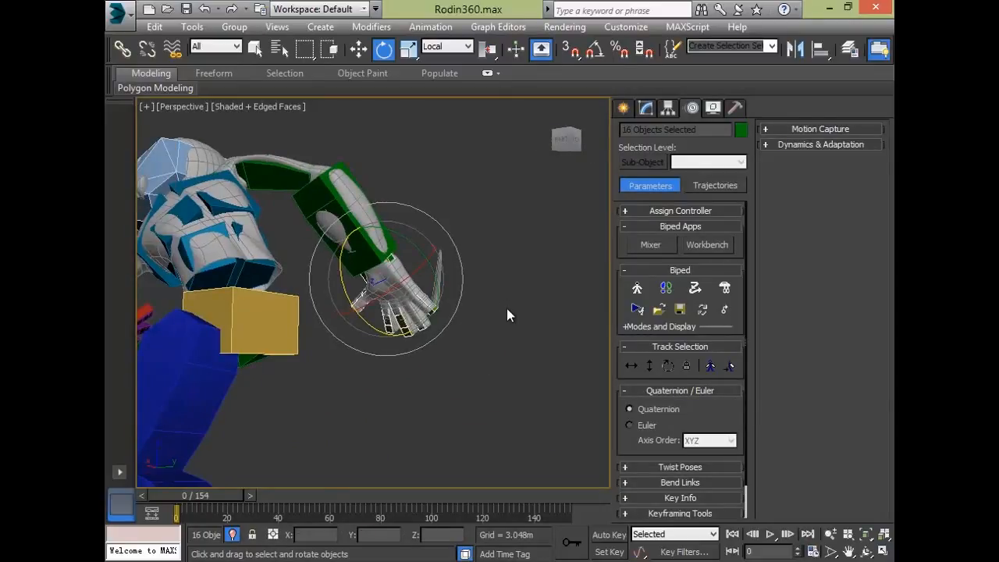
pyautogui.moveTo(341, 257); pyautogui.dragTo(318, 182)
# Rotate the right hand at the wrist to angle the fist and the blade behind the body
pyautogui.click(384, 280)
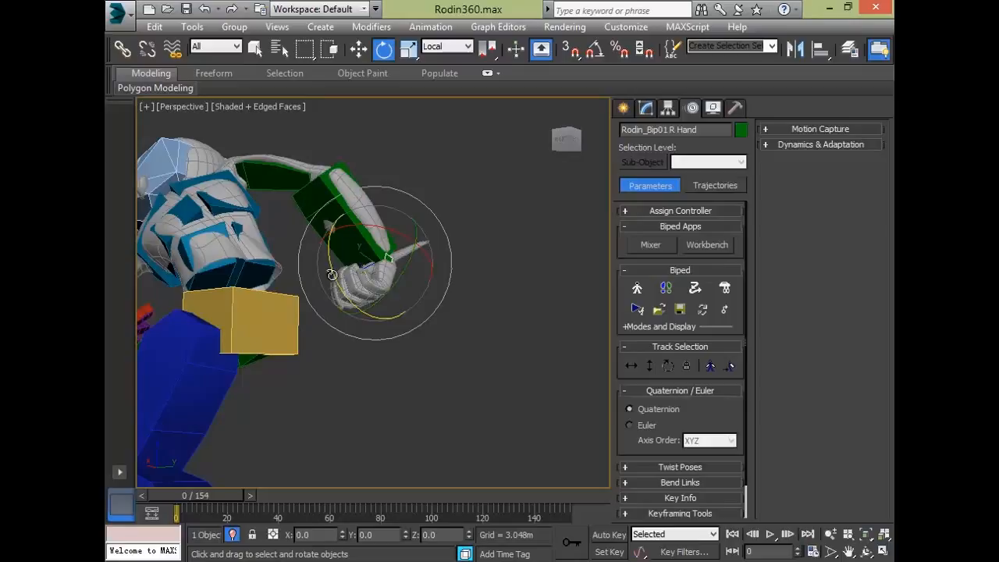
pyautogui.moveTo(361, 349)
pyautogui.mouseDown()
pyautogui.moveTo(366, 364)
pyautogui.moveTo(355, 336)
pyautogui.mouseUp()
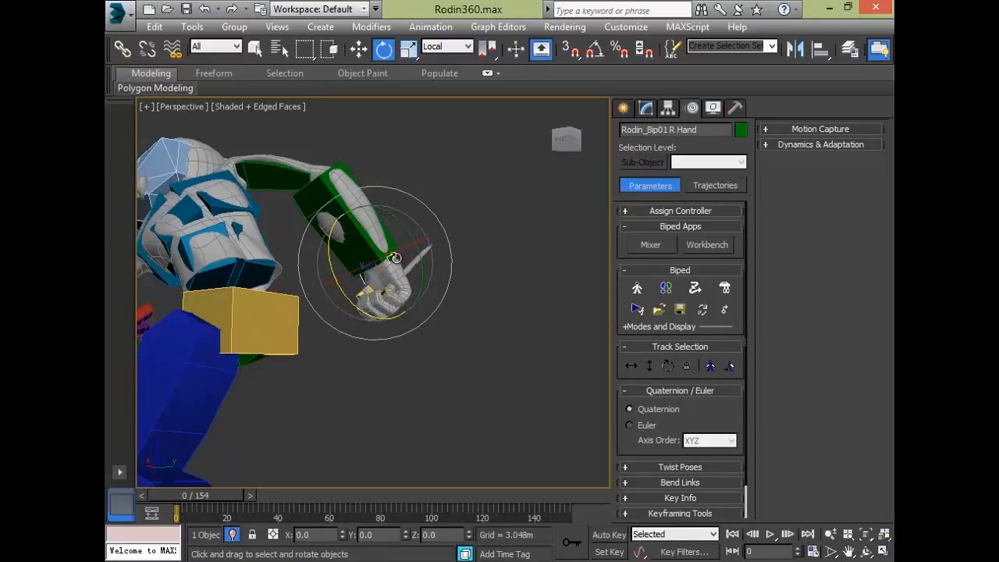
pyautogui.moveTo(363, 252); pyautogui.dragTo(301, 276)
pyautogui.keyDown('alt'); pyautogui.moveTo(366, 445); pyautogui.dragTo(417, 313, button='middle'); pyautogui.keyUp('alt')
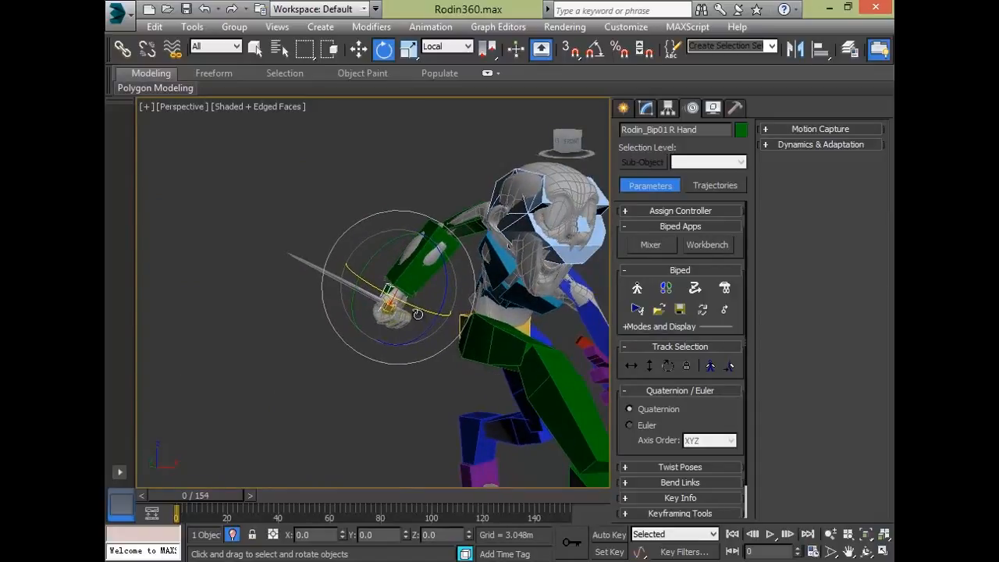
pyautogui.moveTo(437, 325); pyautogui.dragTo(518, 386)
# Curl the fingers of the left hand into a fist and adjust the rotation of individual fingers
pyautogui.keyDown('alt'); pyautogui.moveTo(519, 386); pyautogui.dragTo(297, 373, button='middle'); pyautogui.keyUp('alt')
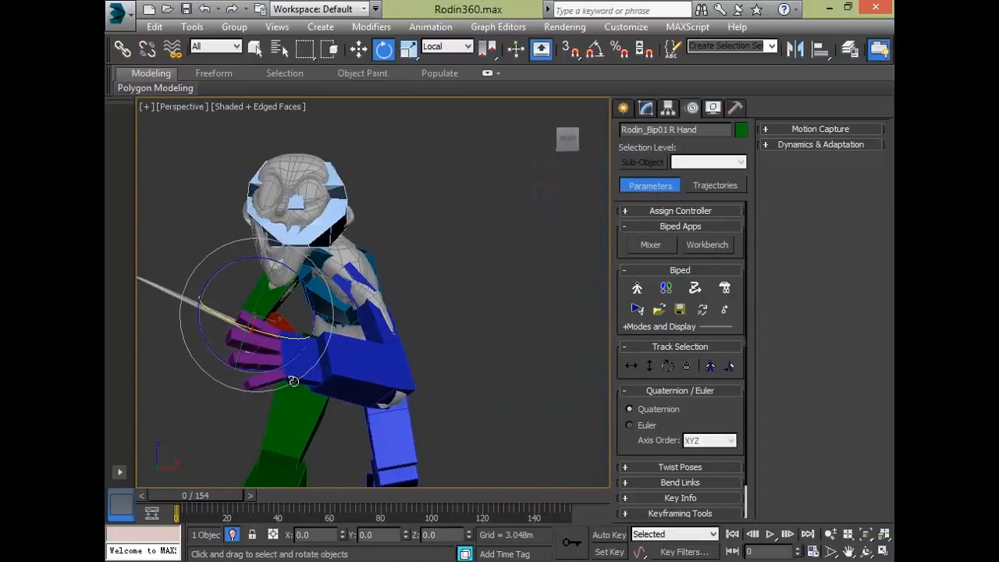
pyautogui.doubleClick(296, 372)
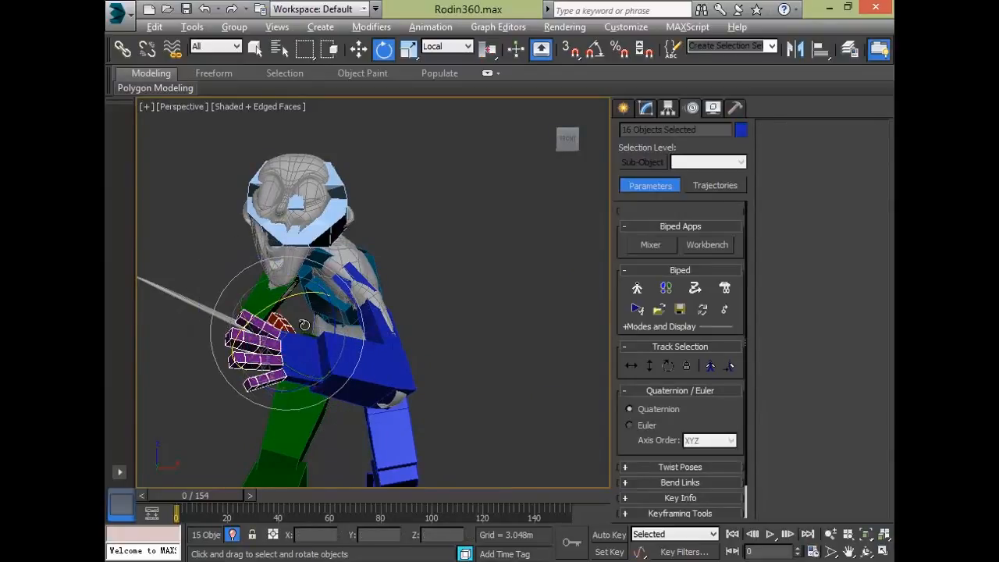
pyautogui.moveTo(289, 294); pyautogui.dragTo(371, 292)
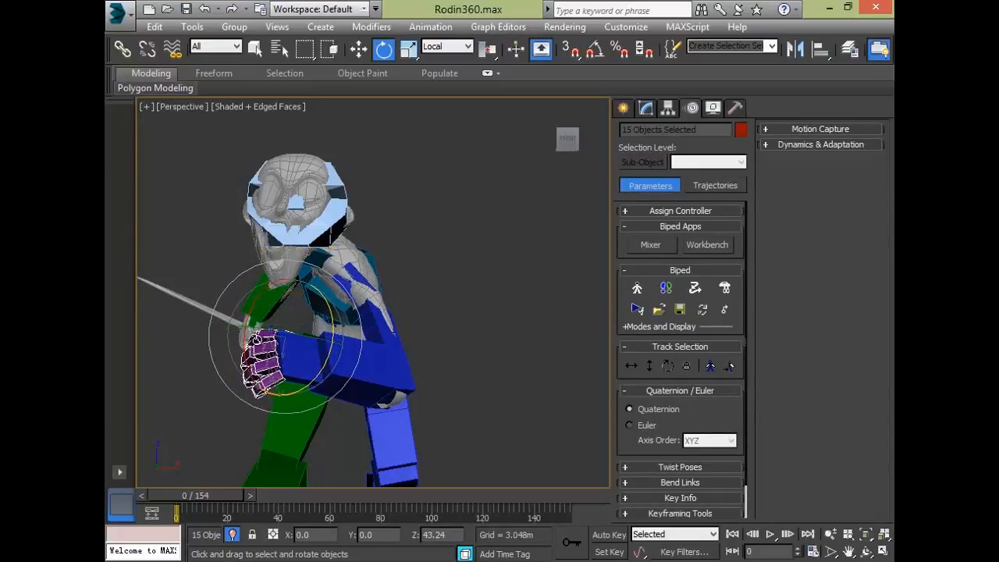
pyautogui.click(260, 342)
pyautogui.moveTo(290, 306); pyautogui.dragTo(315, 329)
pyautogui.moveTo(240, 352); pyautogui.dragTo(312, 328)
pyautogui.moveTo(289, 395); pyautogui.dragTo(289, 395)
pyautogui.keyDown('alt'); pyautogui.moveTo(421, 412); pyautogui.dragTo(510, 437, button='middle'); pyautogui.keyUp('alt')
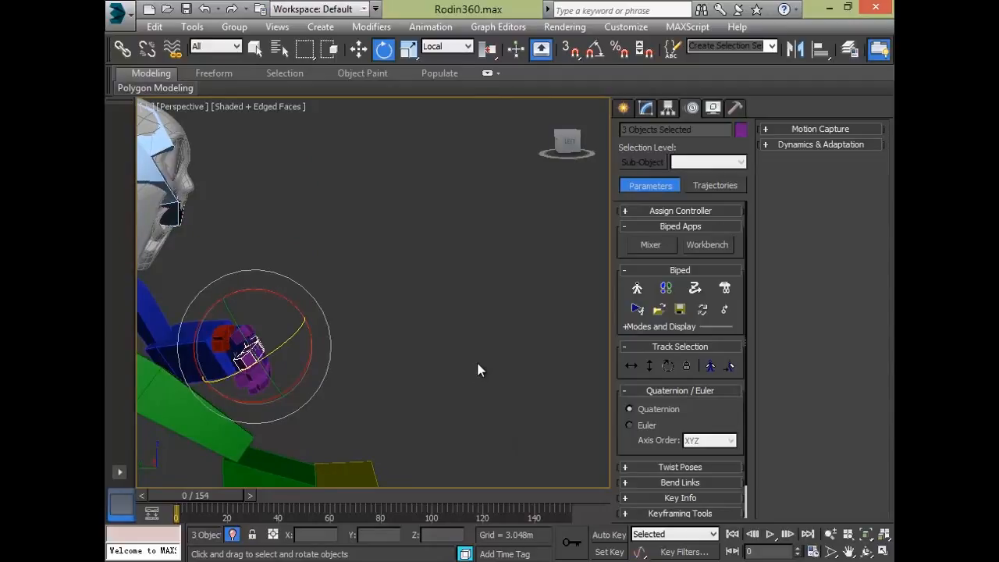
# Copy the biped's whole current pose into the Col01 collection, using Pose mode
pyautogui.click(479, 370)
pyautogui.moveTo(500, 380); pyautogui.dragTo(383, 319, button='middle')
pyautogui.press('z')
pyautogui.scroll(5, 515, 308)
pyautogui.scroll(-5, 383, 319)
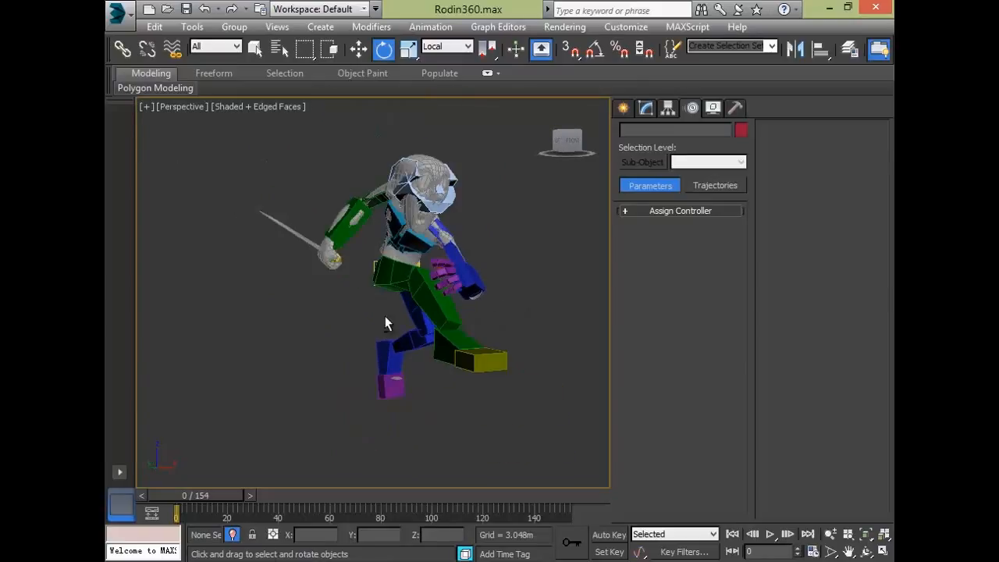
pyautogui.click(398, 291)
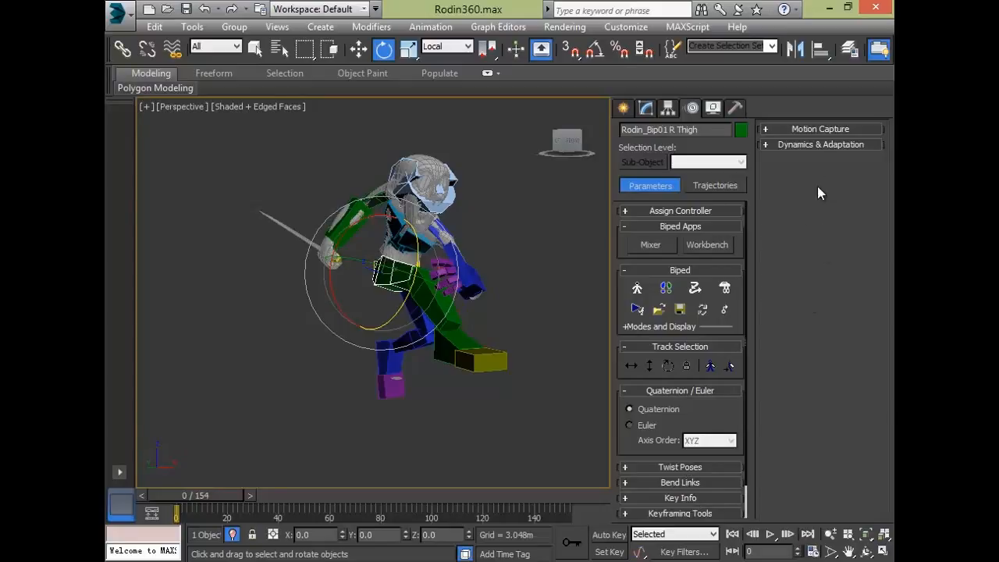
pyautogui.moveTo(738, 409); pyautogui.dragTo(763, 285)
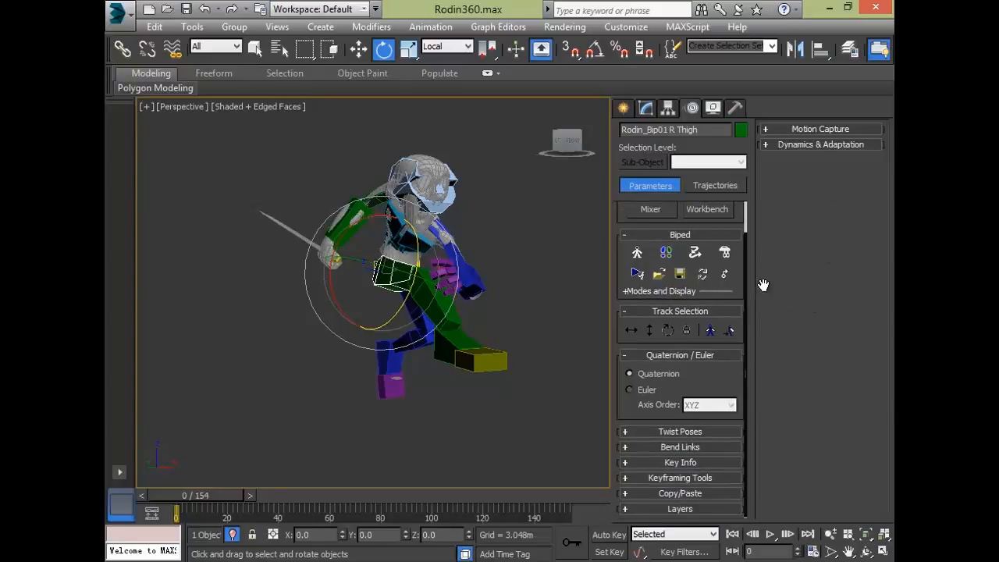
pyautogui.click(738, 495)
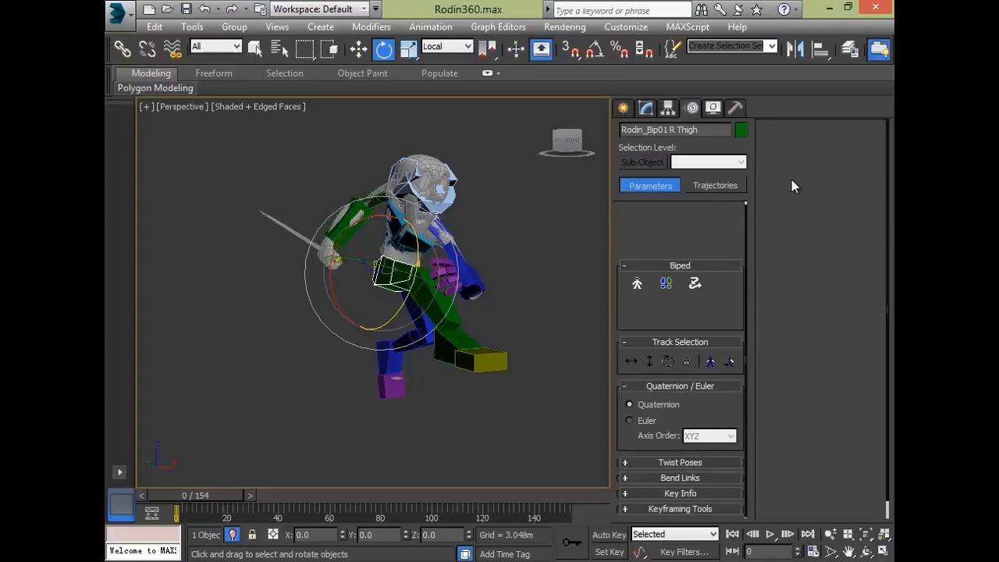
pyautogui.click(834, 202)
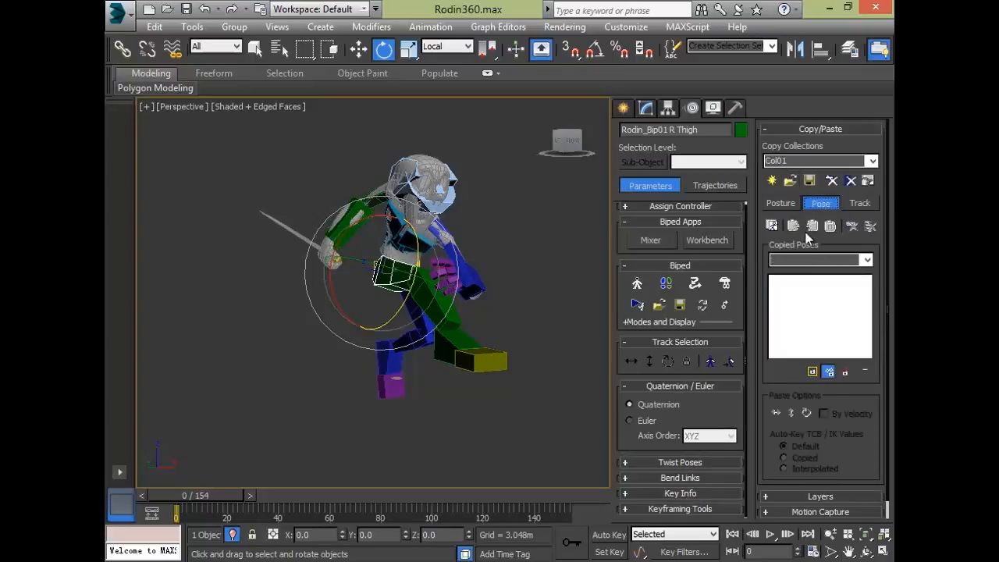
pyautogui.click(771, 225)
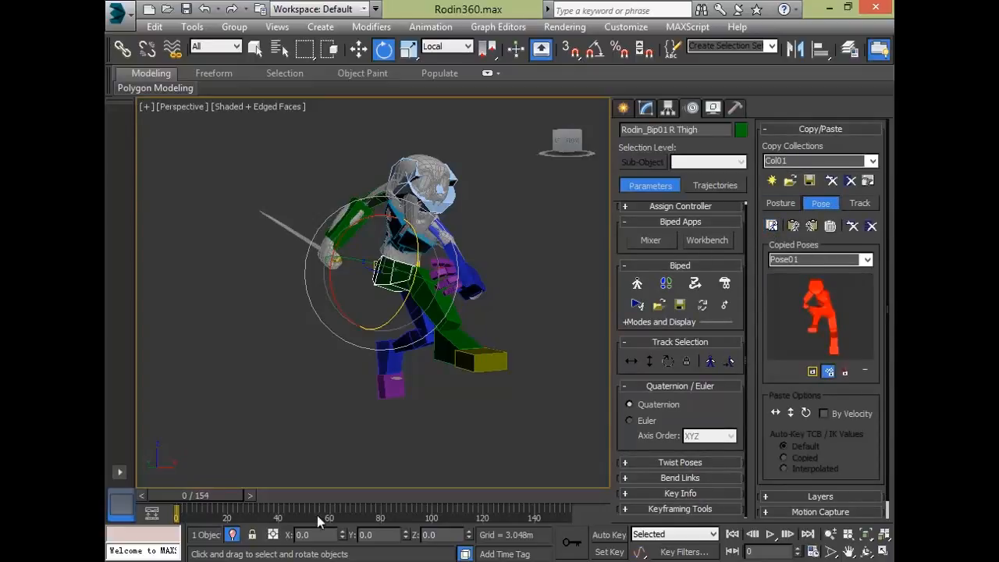
# Turn on Auto Key, paste the copied pose at frame 0 and paste its opposite at frame 40
pyautogui.click(608, 535)
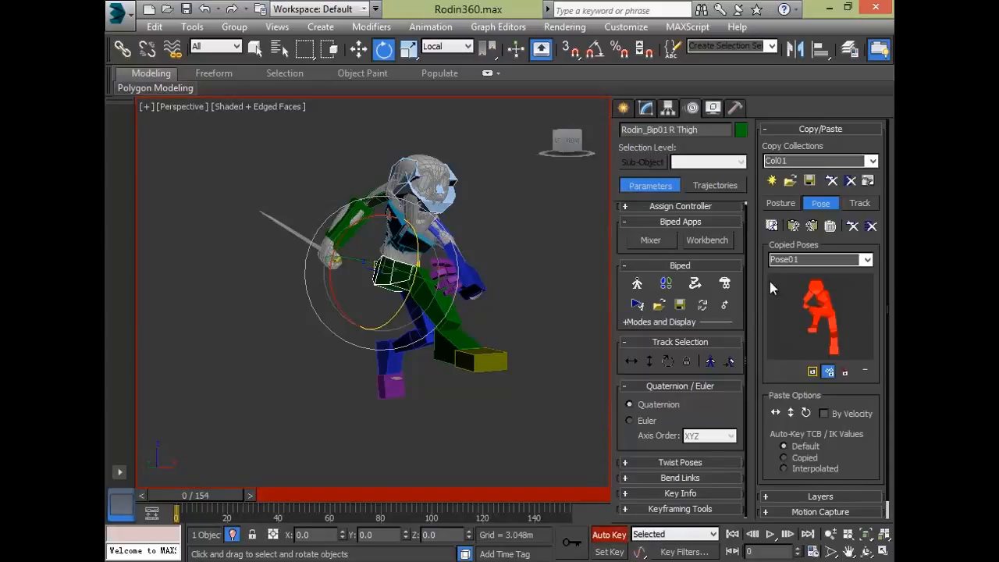
pyautogui.click(795, 229)
pyautogui.keyDown('alt'); pyautogui.moveTo(387, 412); pyautogui.dragTo(316, 420, button='middle'); pyautogui.keyUp('alt')
pyautogui.moveTo(193, 495); pyautogui.dragTo(288, 499)
pyautogui.press('e')
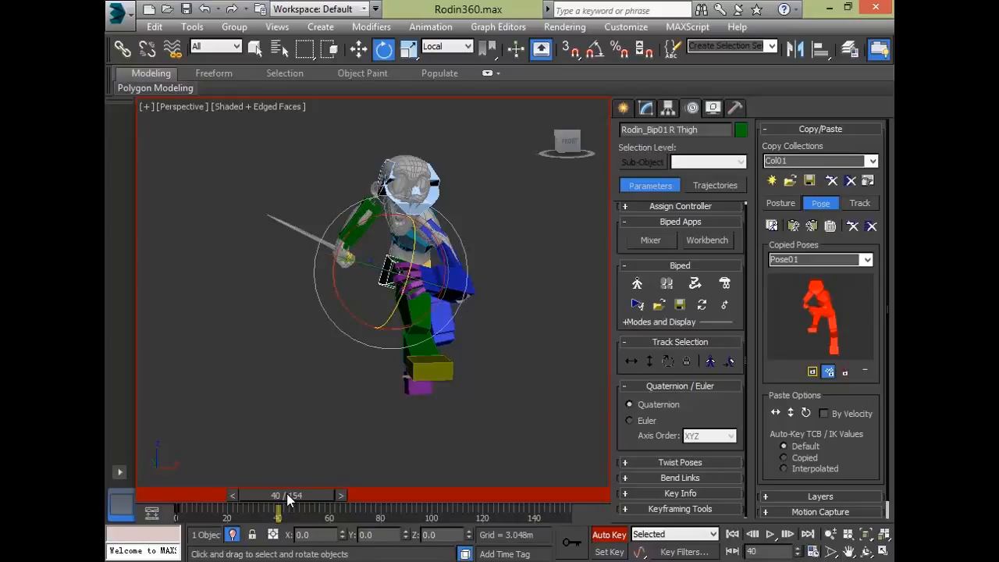
pyautogui.click(810, 231)
# At frame 20, rotate the spine to straighten the torso and rotate the head upward
pyautogui.keyDown('alt'); pyautogui.moveTo(469, 380); pyautogui.dragTo(402, 362, button='middle'); pyautogui.keyUp('alt')
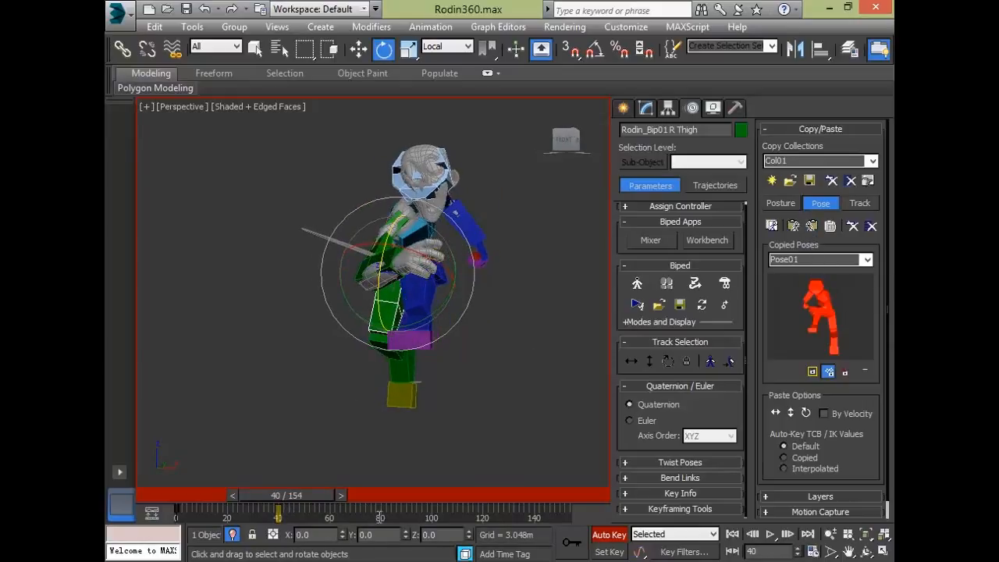
pyautogui.moveTo(311, 495); pyautogui.dragTo(201, 504)
pyautogui.moveTo(159, 492); pyautogui.dragTo(129, 492)
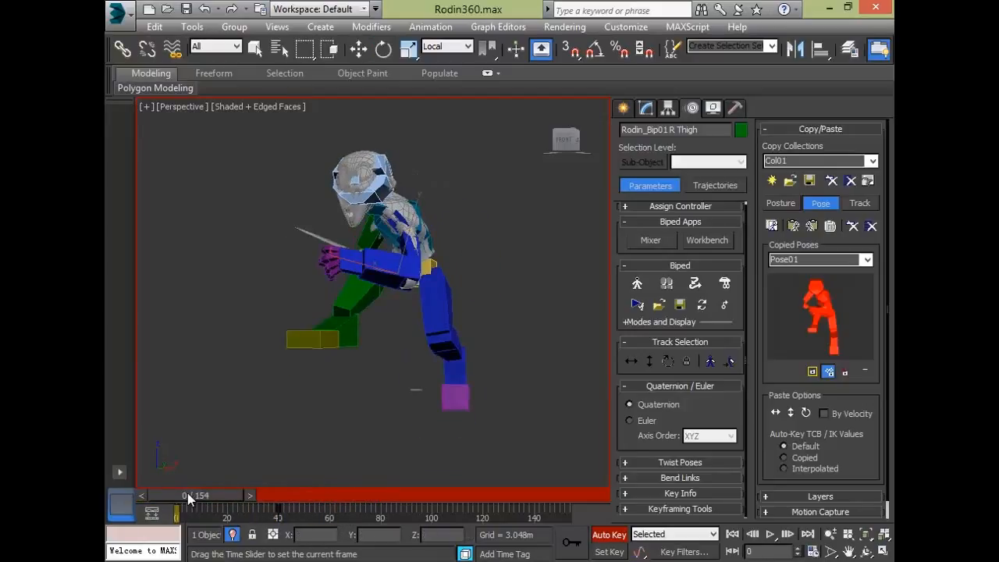
pyautogui.moveTo(228, 495); pyautogui.dragTo(264, 495)
pyautogui.press('e')
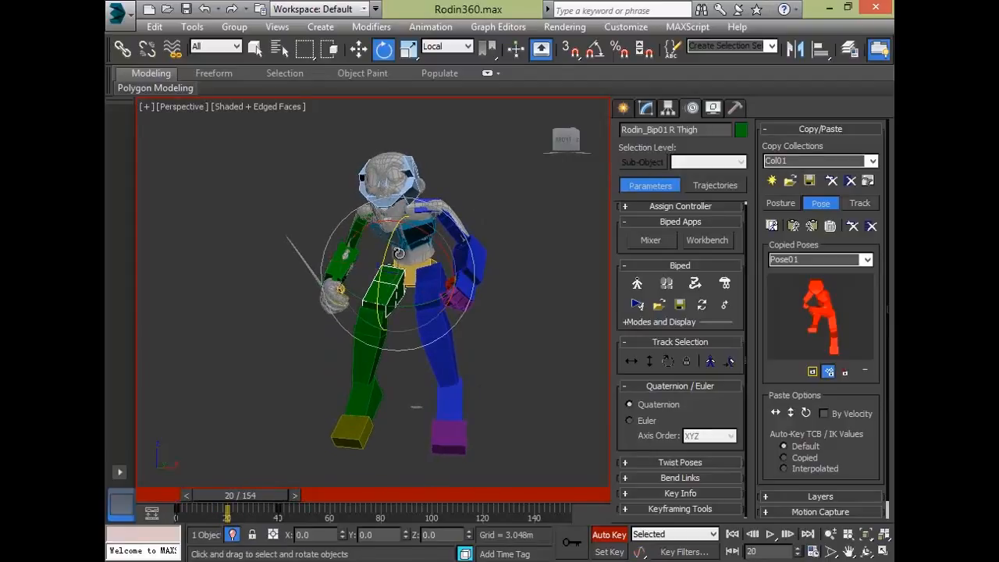
pyautogui.click(398, 252)
pyautogui.moveTo(403, 215); pyautogui.dragTo(418, 165)
pyautogui.keyDown('alt'); pyautogui.moveTo(535, 406); pyautogui.dragTo(489, 187, button='middle'); pyautogui.keyUp('alt')
pyautogui.click(468, 165)
pyautogui.moveTo(503, 204); pyautogui.dragTo(448, 327)
# Adjust the rotation of both forearms at frame 20, and return to frame 0
pyautogui.keyDown('alt'); pyautogui.moveTo(408, 362); pyautogui.dragTo(516, 328, button='middle'); pyautogui.keyUp('alt')
pyautogui.doubleClick(530, 267)
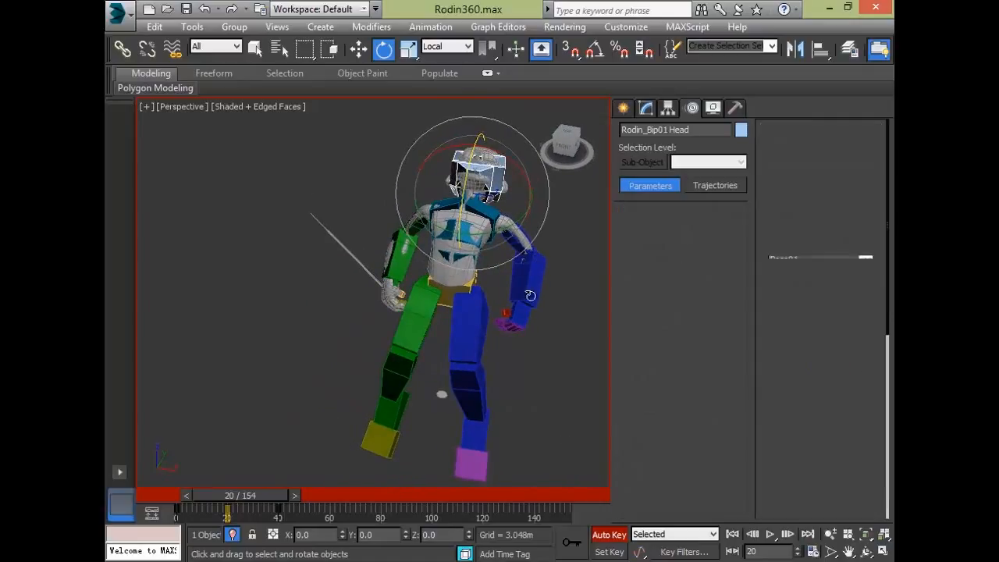
pyautogui.moveTo(499, 267); pyautogui.dragTo(304, 344)
pyautogui.moveTo(243, 506); pyautogui.dragTo(138, 492)
pyautogui.press('e')
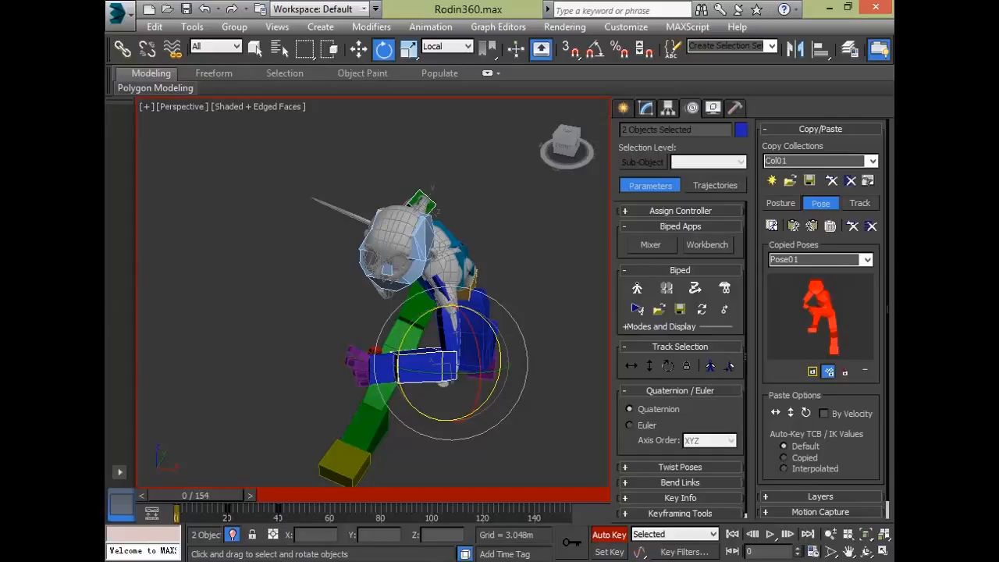
# Turn off Auto Key and shorten the active time segment to end at frame 42
pyautogui.keyDown('alt'); pyautogui.moveTo(286, 300); pyautogui.dragTo(219, 244, button='middle'); pyautogui.keyUp('alt')
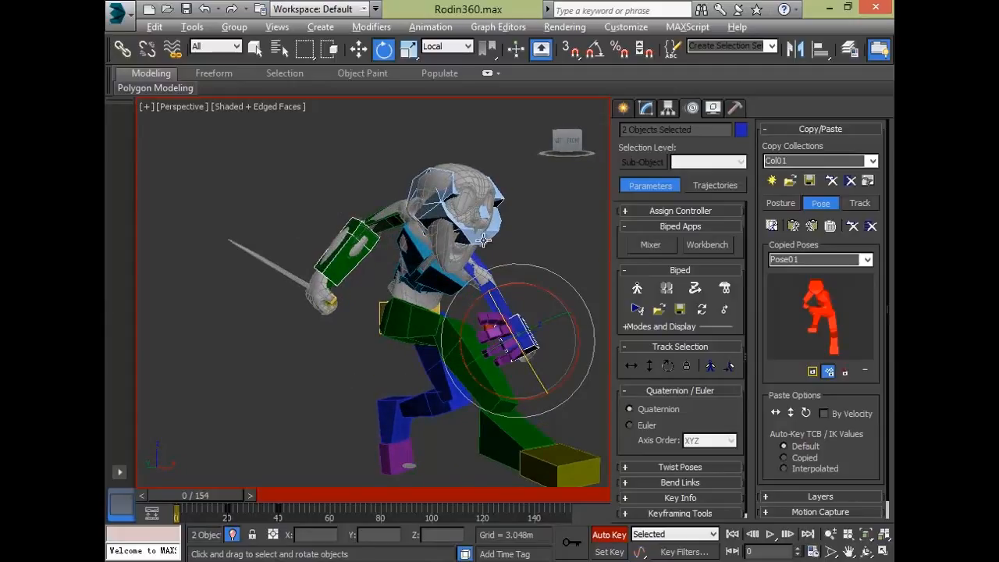
pyautogui.keyDown('alt'); pyautogui.moveTo(483, 242); pyautogui.dragTo(461, 246, button='middle'); pyautogui.keyUp('alt')
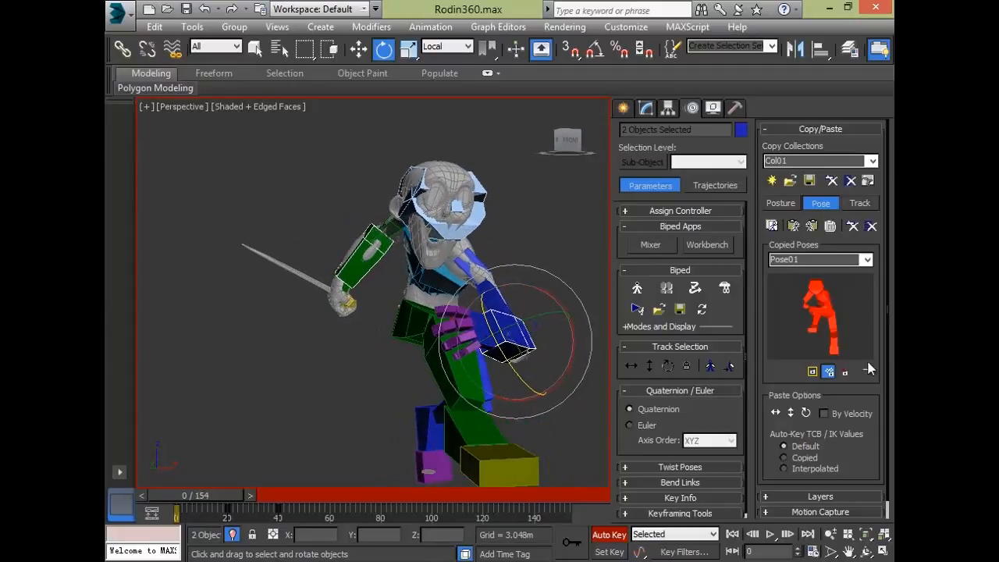
pyautogui.click(610, 534)
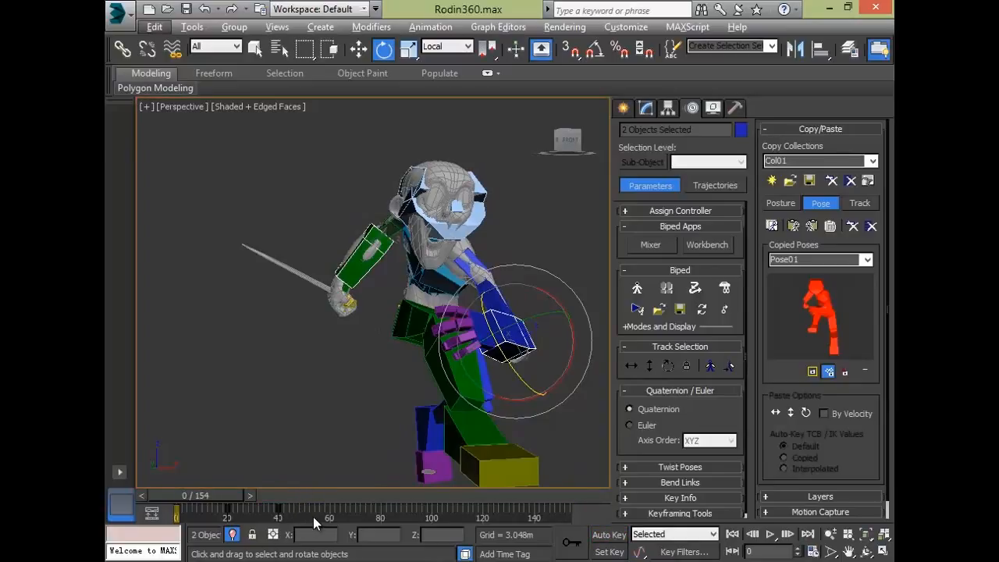
pyautogui.keyDown('ctrl'); pyautogui.keyDown('alt'); pyautogui.moveTo(313, 516); pyautogui.dragTo(596, 506, button='right'); pyautogui.keyUp('alt'); pyautogui.keyUp('ctrl')
pyautogui.click(575, 457)
# Unfreeze the Rodin_mesh layer and hide the Rodin_scale and Rodin_Biped layers
pyautogui.moveTo(395, 363)
pyautogui.keyDown('alt'); pyautogui.mouseDown(button='middle')
pyautogui.moveTo(384, 383)
pyautogui.moveTo(455, 357)
pyautogui.moveTo(391, 352)
pyautogui.mouseUp(button='middle'); pyautogui.keyUp('alt')
pyautogui.scroll(-3, 391, 353)
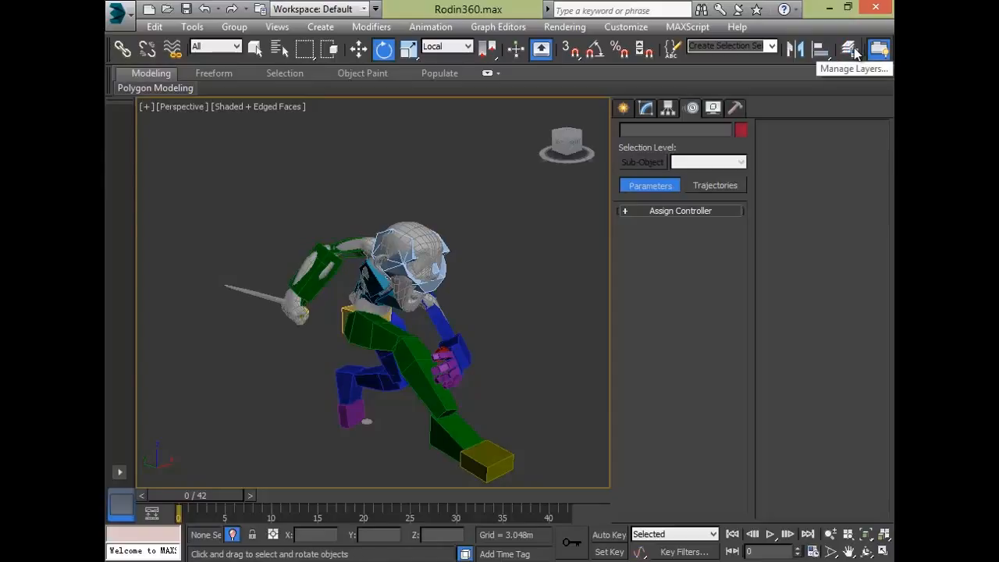
pyautogui.click(851, 48)
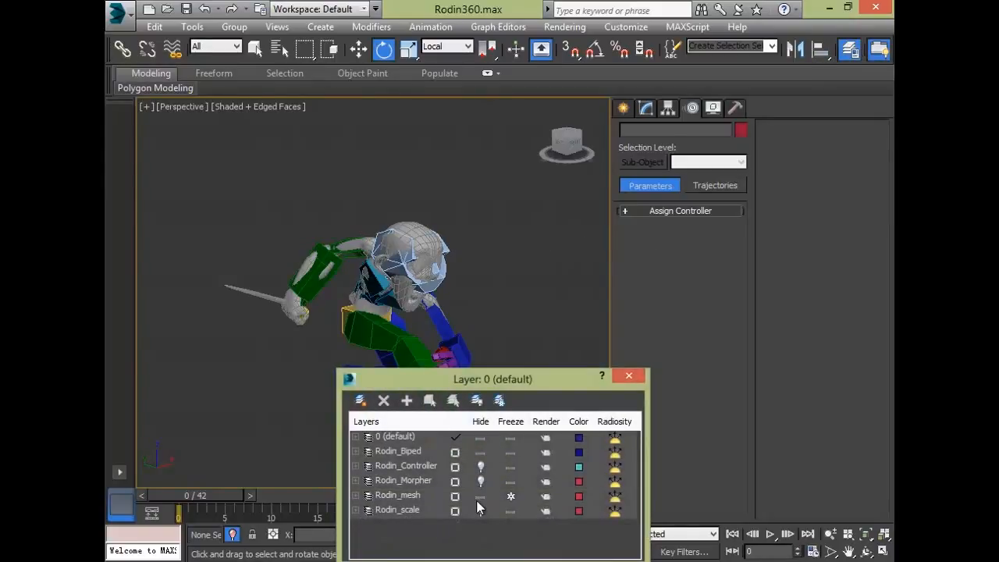
pyautogui.click(510, 497)
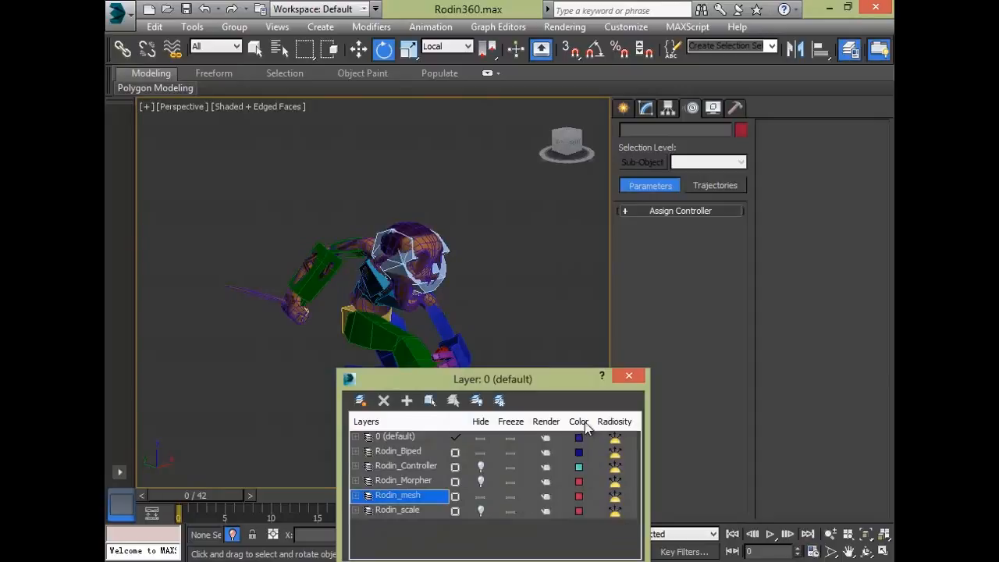
pyautogui.click(479, 509)
pyautogui.click(480, 452)
pyautogui.keyDown('alt'); pyautogui.moveTo(478, 291); pyautogui.dragTo(487, 392, button='middle'); pyautogui.keyUp('alt')
pyautogui.moveTo(487, 389); pyautogui.dragTo(787, 217)
pyautogui.moveTo(854, 214); pyautogui.dragTo(678, 228)
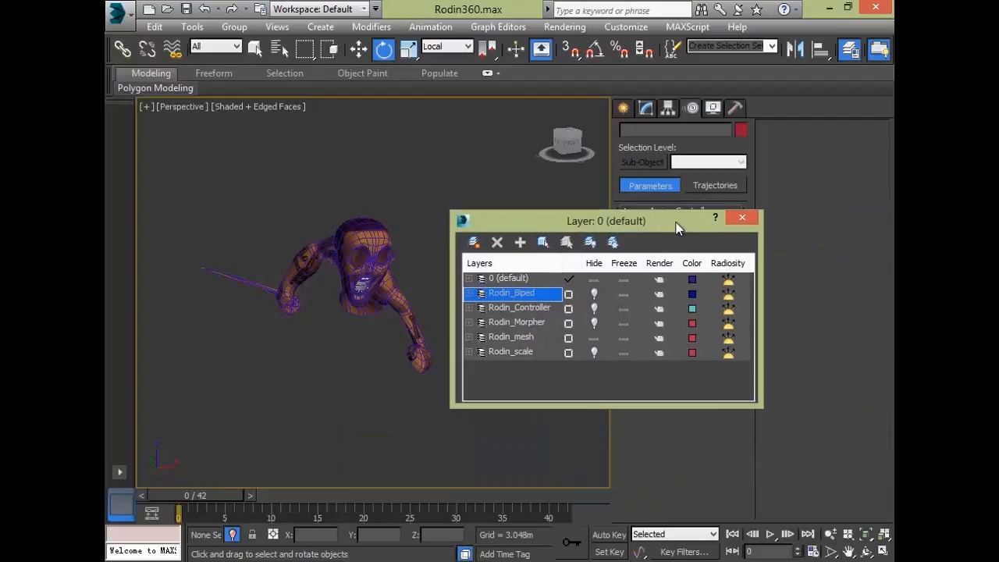
pyautogui.click(749, 218)
# Select the Rodin_head mesh and enter the Envelope level of its Physique modifier
pyautogui.keyDown('alt'); pyautogui.moveTo(394, 380); pyautogui.dragTo(375, 337, button='middle'); pyautogui.keyUp('alt')
pyautogui.scroll(2, 437, 322)
pyautogui.scroll(1, 500, 286)
pyautogui.click(529, 200)
pyautogui.keyDown('alt'); pyautogui.moveTo(532, 231); pyautogui.dragTo(334, 310, button='middle'); pyautogui.keyUp('alt')
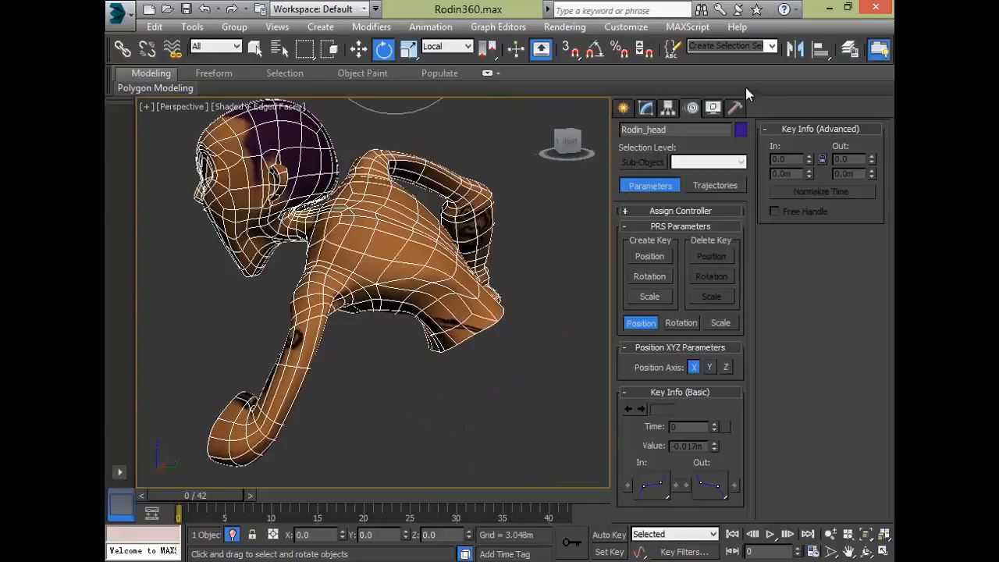
pyautogui.click(623, 108)
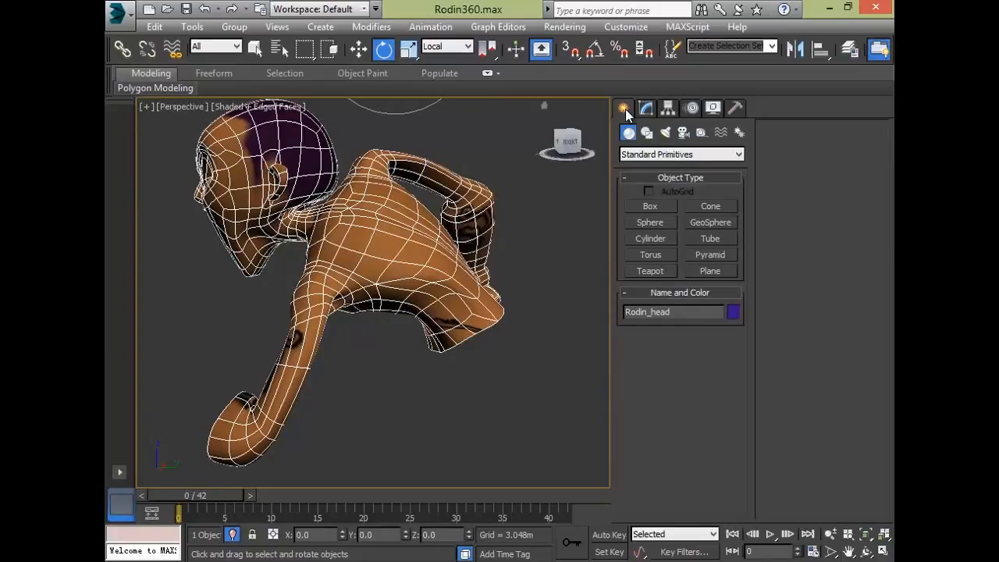
pyautogui.click(647, 107)
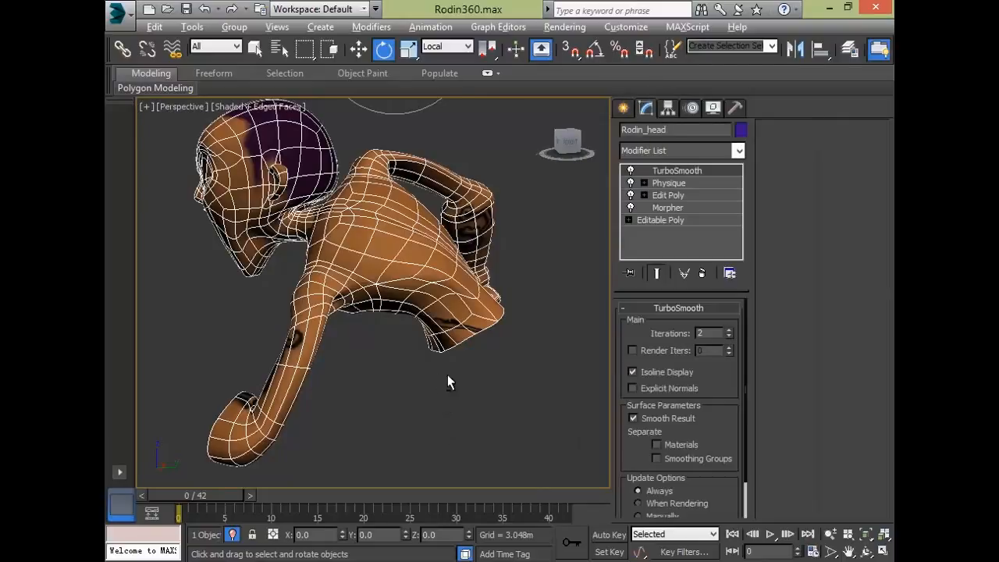
pyautogui.moveTo(447, 376); pyautogui.dragTo(587, 242)
pyautogui.click(644, 183)
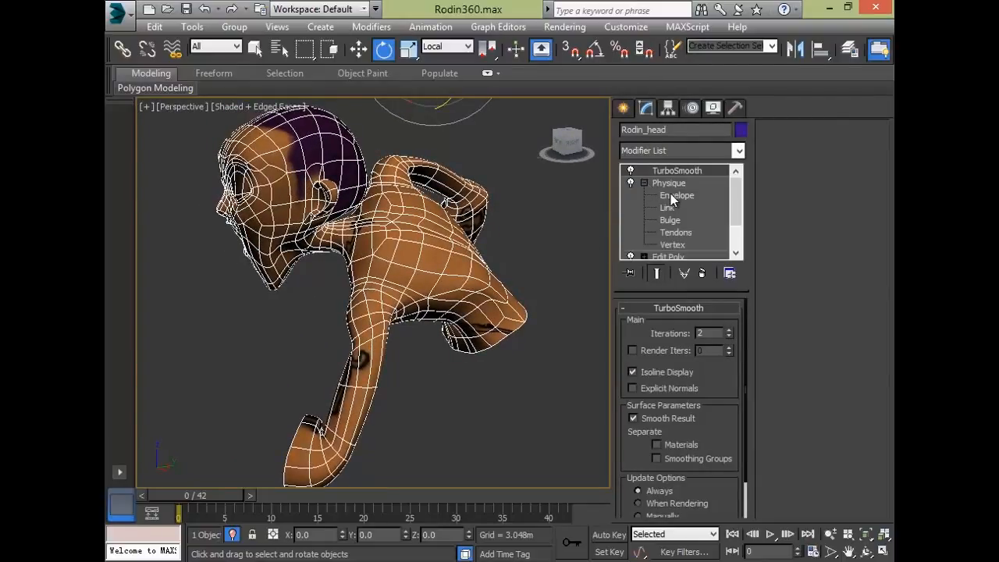
pyautogui.click(674, 195)
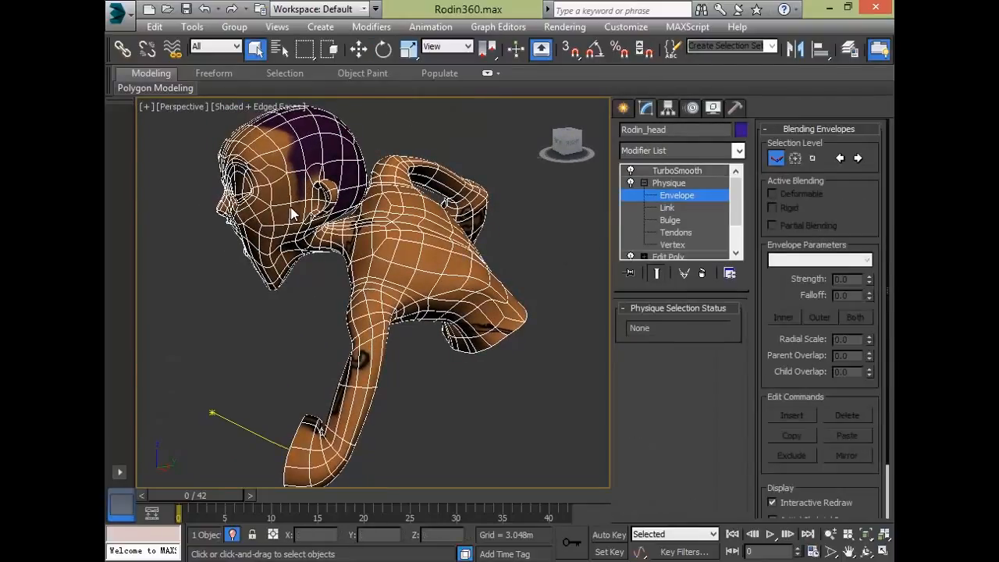
# Select the head link in the wireframe view to bring up its envelope on the Rodin_head mesh
pyautogui.keyDown('alt'); pyautogui.moveTo(440, 446); pyautogui.dragTo(382, 437, button='middle'); pyautogui.keyUp('alt')
pyautogui.scroll(3, 384, 433)
pyautogui.keyDown('alt'); pyautogui.moveTo(401, 377); pyautogui.dragTo(484, 257, button='middle'); pyautogui.keyUp('alt')
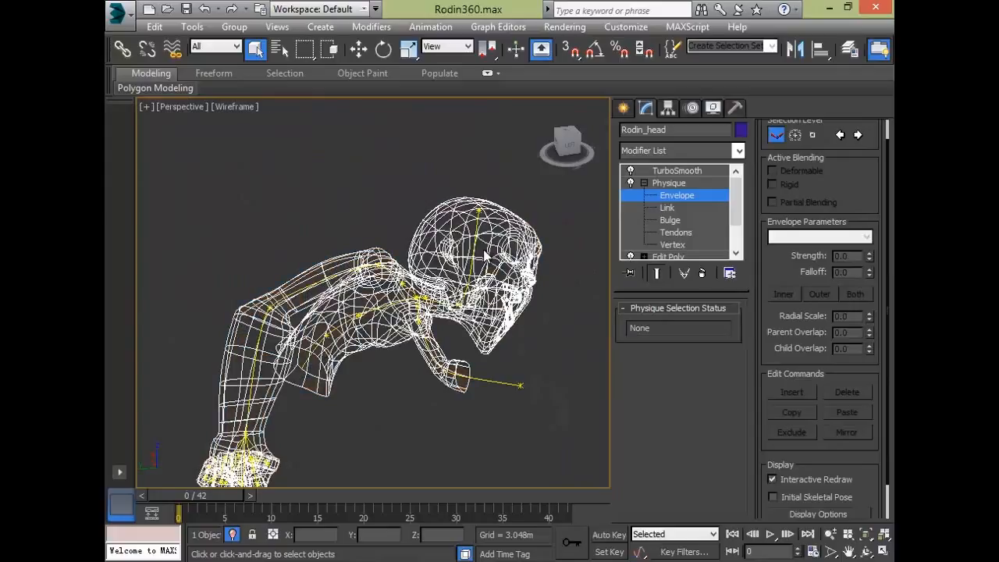
pyautogui.click(474, 255)
pyautogui.keyDown('alt'); pyautogui.moveTo(455, 366); pyautogui.dragTo(512, 251, button='middle'); pyautogui.keyUp('alt')
pyautogui.keyDown('alt'); pyautogui.moveTo(502, 307); pyautogui.dragTo(539, 295, button='middle'); pyautogui.keyUp('alt')
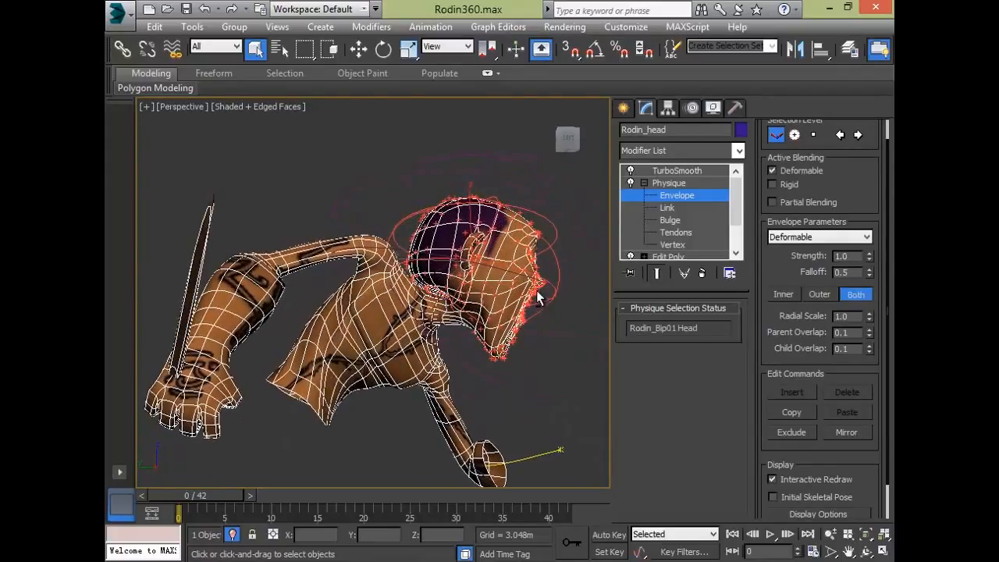
# Go to frame 7 and inspect how the head and neck deform
pyautogui.moveTo(211, 497); pyautogui.dragTo(262, 504)
pyautogui.keyDown('alt'); pyautogui.moveTo(442, 327); pyautogui.dragTo(221, 167, button='middle'); pyautogui.keyUp('alt')
pyautogui.keyDown('alt'); pyautogui.moveTo(270, 324); pyautogui.dragTo(411, 348, button='middle'); pyautogui.keyUp('alt')
pyautogui.scroll(5, 337, 285)
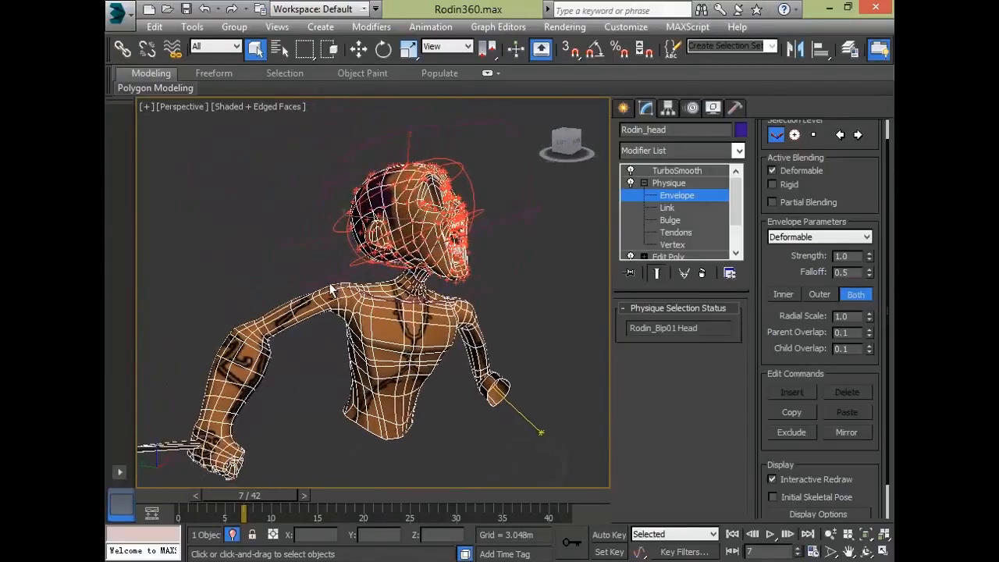
pyautogui.keyDown('alt'); pyautogui.moveTo(376, 292); pyautogui.dragTo(401, 296, button='middle'); pyautogui.keyUp('alt')
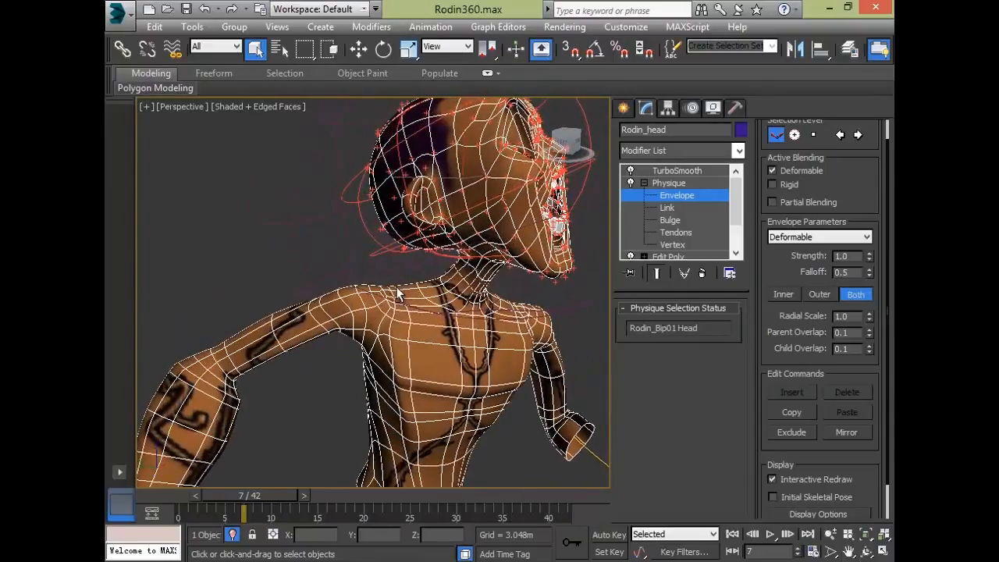
# Change the head envelope's active blending from Deformable to Rigid
pyautogui.click(783, 185)
pyautogui.keyDown('alt'); pyautogui.moveTo(575, 312); pyautogui.dragTo(508, 315, button='middle'); pyautogui.keyUp('alt')
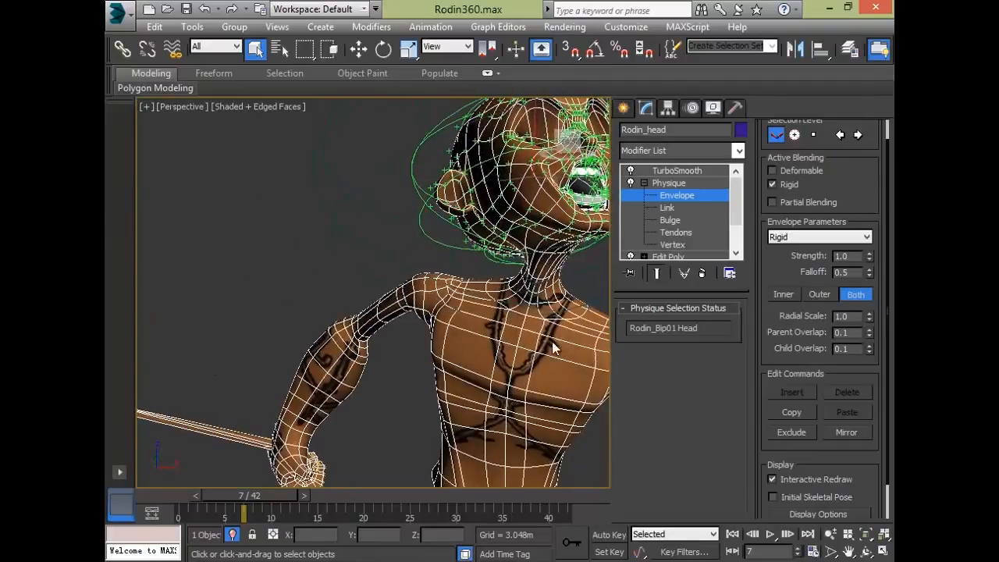
pyautogui.moveTo(552, 349); pyautogui.dragTo(437, 399, button='middle')
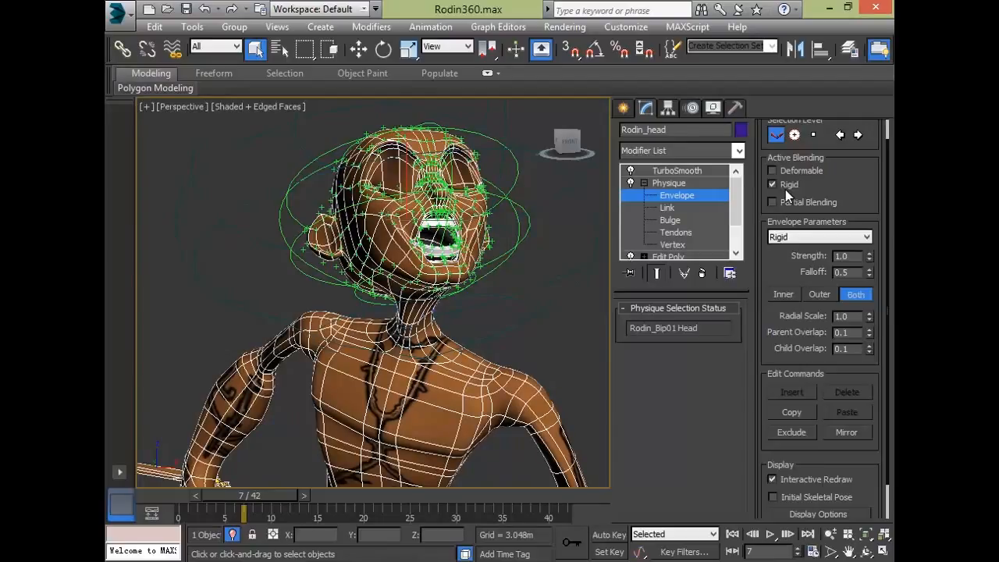
# Reselect the head link and raise its rigid envelope strength to 4.33
pyautogui.keyDown('alt'); pyautogui.moveTo(563, 309); pyautogui.dragTo(620, 248, button='middle'); pyautogui.keyUp('alt')
pyautogui.click(582, 400)
pyautogui.keyDown('alt'); pyautogui.moveTo(499, 408); pyautogui.dragTo(417, 420, button='middle'); pyautogui.keyUp('alt')
pyautogui.scroll(-3, 492, 312)
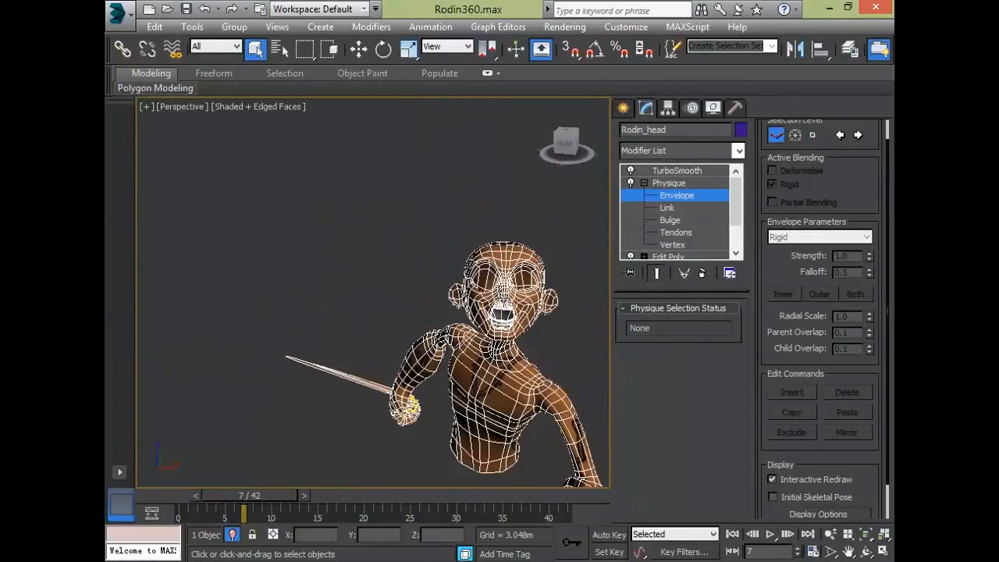
pyautogui.click(498, 314)
pyautogui.keyDown('alt'); pyautogui.moveTo(536, 321); pyautogui.dragTo(501, 373, button='middle'); pyautogui.keyUp('alt')
pyautogui.scroll(3, 523, 350)
pyautogui.scroll(3, 567, 356)
pyautogui.keyDown('alt'); pyautogui.moveTo(444, 302); pyautogui.dragTo(443, 244, button='middle'); pyautogui.keyUp('alt')
pyautogui.keyDown('alt'); pyautogui.moveTo(520, 283); pyautogui.dragTo(538, 274, button='middle'); pyautogui.keyUp('alt')
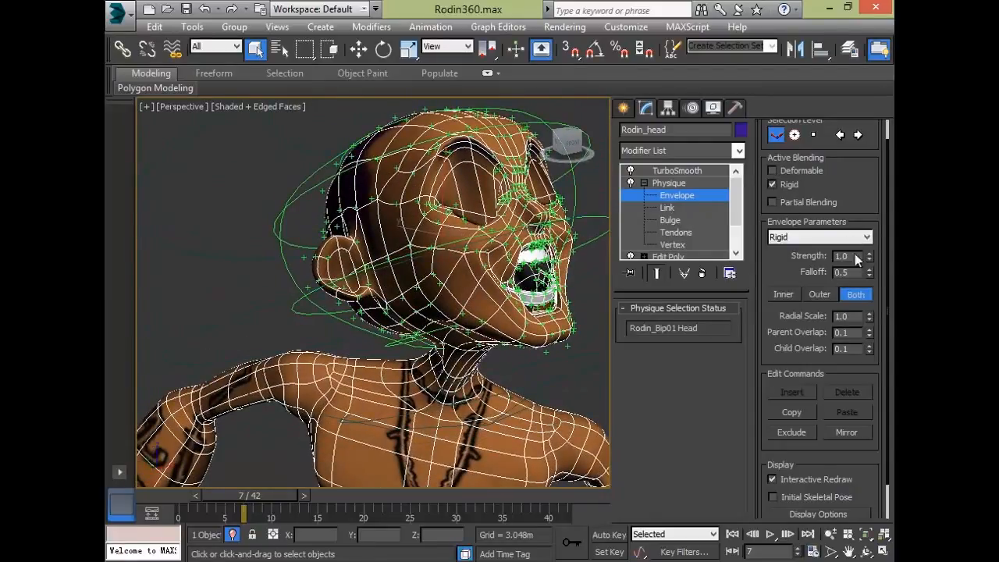
pyautogui.moveTo(868, 260); pyautogui.dragTo(868, 117)
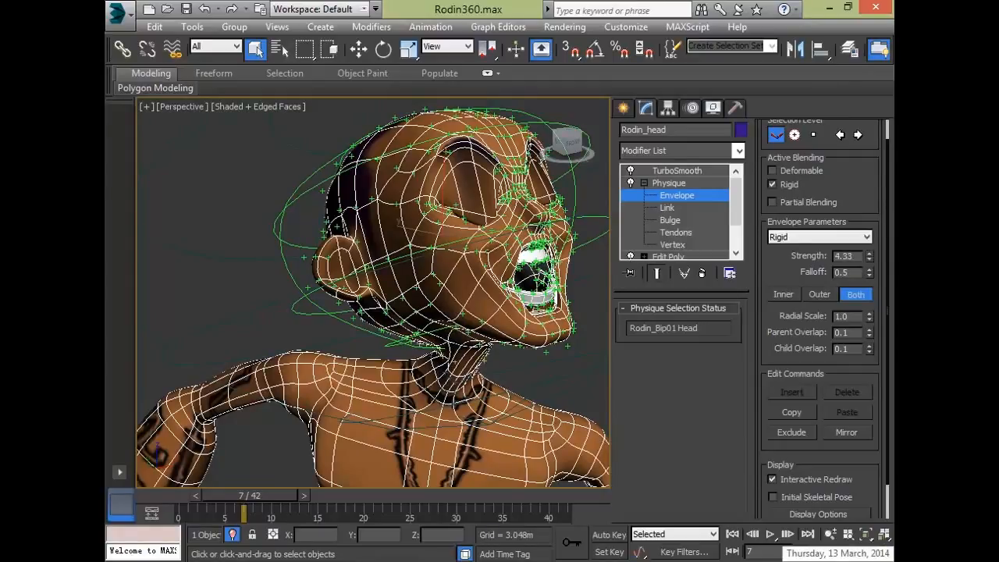
# Set the head envelope's falloff to 0.63 and switch the Physique modifier back on
pyautogui.keyDown('alt'); pyautogui.moveTo(491, 487); pyautogui.dragTo(544, 454, button='middle'); pyautogui.keyUp('alt')
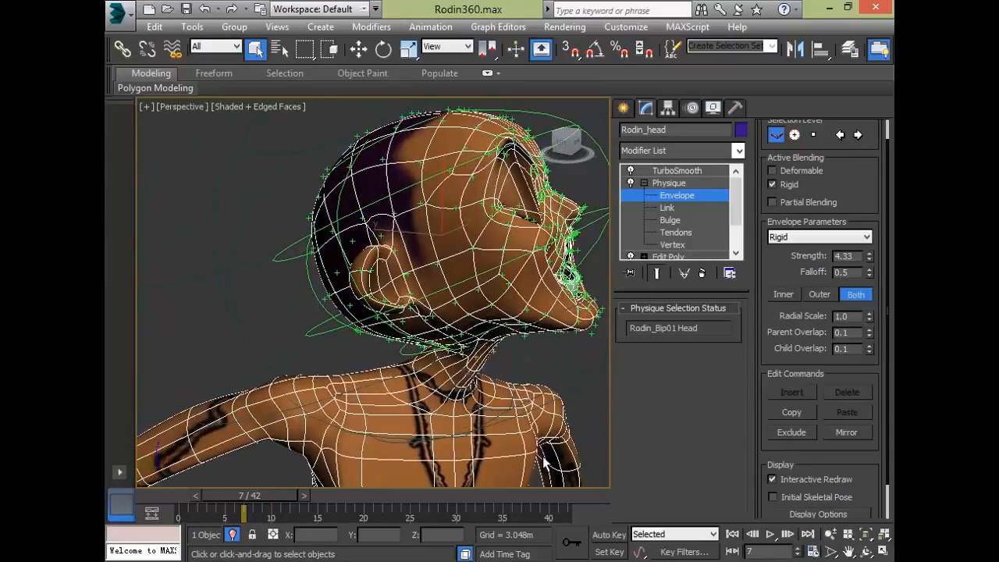
pyautogui.keyDown('alt'); pyautogui.moveTo(532, 430); pyautogui.dragTo(548, 386, button='middle'); pyautogui.keyUp('alt')
pyautogui.moveTo(870, 269); pyautogui.dragTo(874, 303)
pyautogui.moveTo(868, 237); pyautogui.dragTo(865, 257)
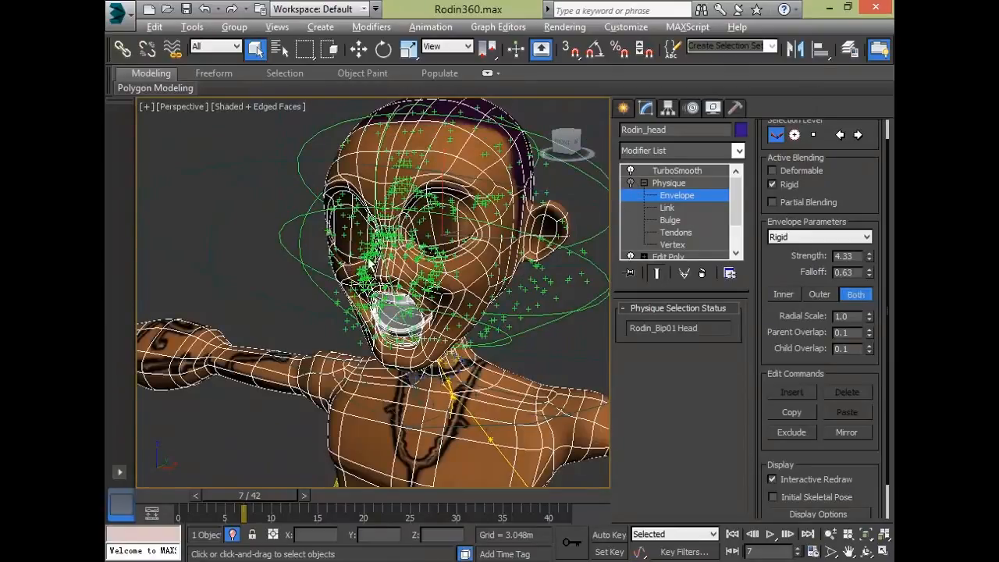
pyautogui.keyDown('alt'); pyautogui.moveTo(371, 265); pyautogui.dragTo(360, 216, button='middle'); pyautogui.keyUp('alt')
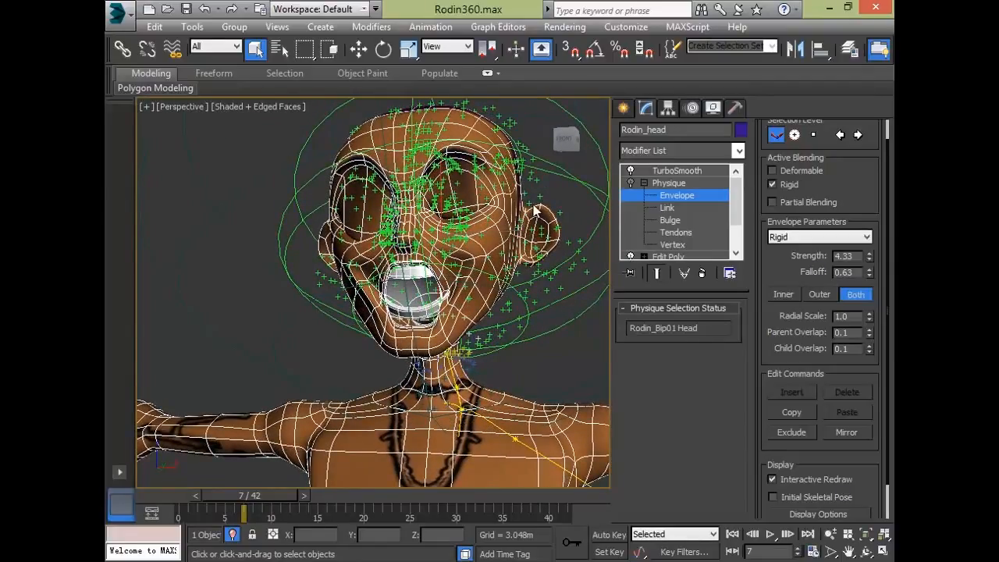
pyautogui.click(629, 182)
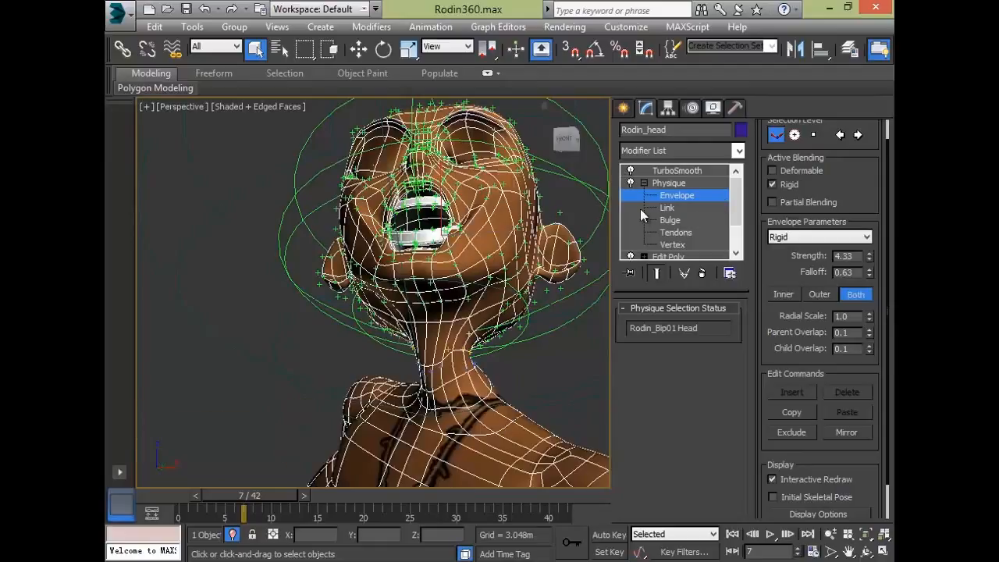
pyautogui.keyDown('alt'); pyautogui.moveTo(401, 273); pyautogui.dragTo(487, 274, button='middle'); pyautogui.keyUp('alt')
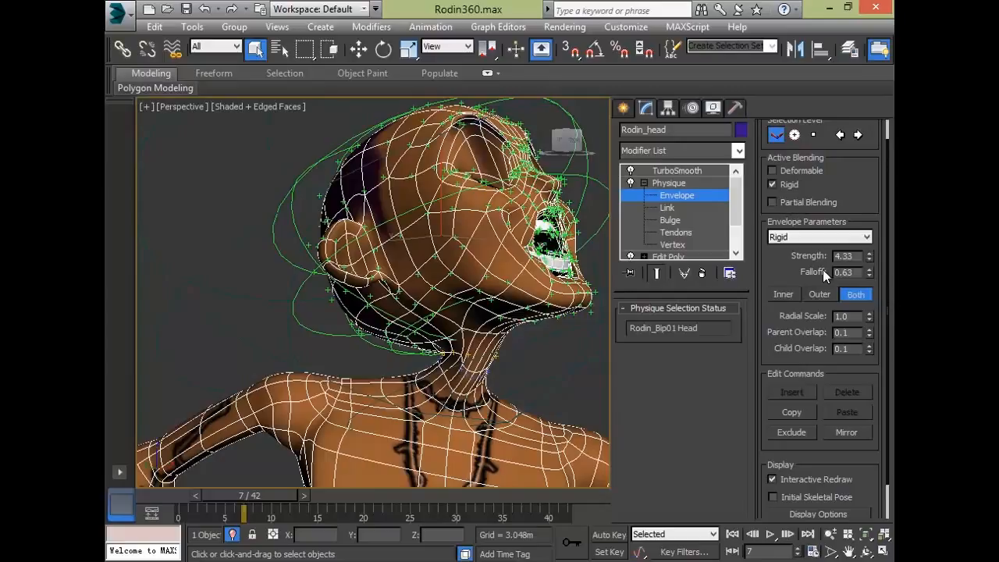
# Try a lower parent overlap and a different radial scale on both head envelope bounds
pyautogui.moveTo(871, 338)
pyautogui.mouseDown()
pyautogui.moveTo(851, 303)
pyautogui.moveTo(864, 337)
pyautogui.mouseUp()
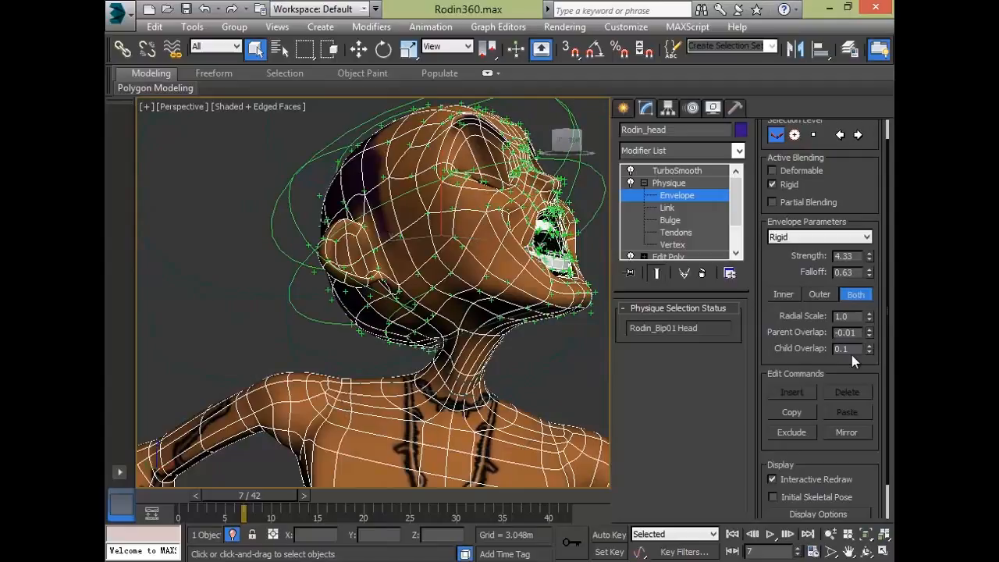
pyautogui.rightClick(852, 355)
pyautogui.moveTo(870, 319)
pyautogui.mouseDown()
pyautogui.moveTo(870, 295)
pyautogui.moveTo(873, 309)
pyautogui.mouseUp()
pyautogui.rightClick(873, 310)
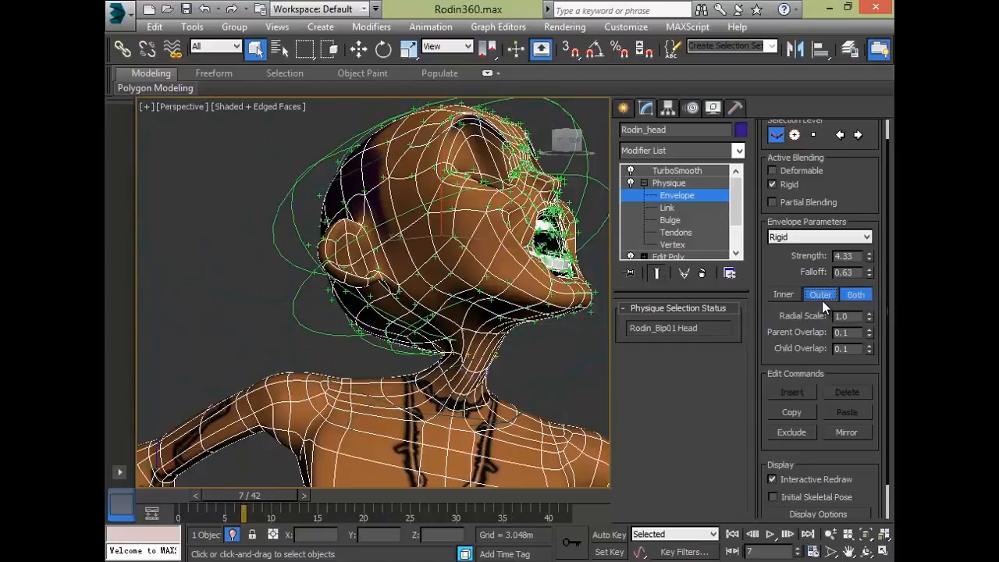
# Switch the head envelope parameters to affect only the outer bounds
pyautogui.click(819, 294)
pyautogui.moveTo(870, 317)
pyautogui.mouseDown()
pyautogui.moveTo(893, 379)
pyautogui.moveTo(875, 317)
pyautogui.mouseUp()
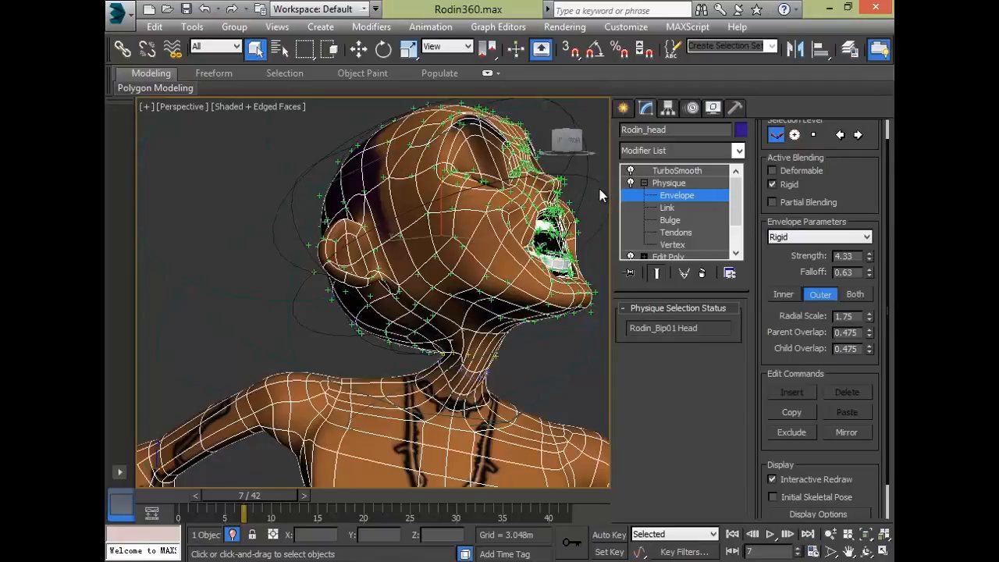
pyautogui.moveTo(302, 428)
pyautogui.keyDown('alt'); pyautogui.mouseDown(button='middle')
pyautogui.moveTo(337, 419)
pyautogui.moveTo(311, 414)
pyautogui.mouseUp(button='middle'); pyautogui.keyUp('alt')
pyautogui.scroll(-3, 337, 419)
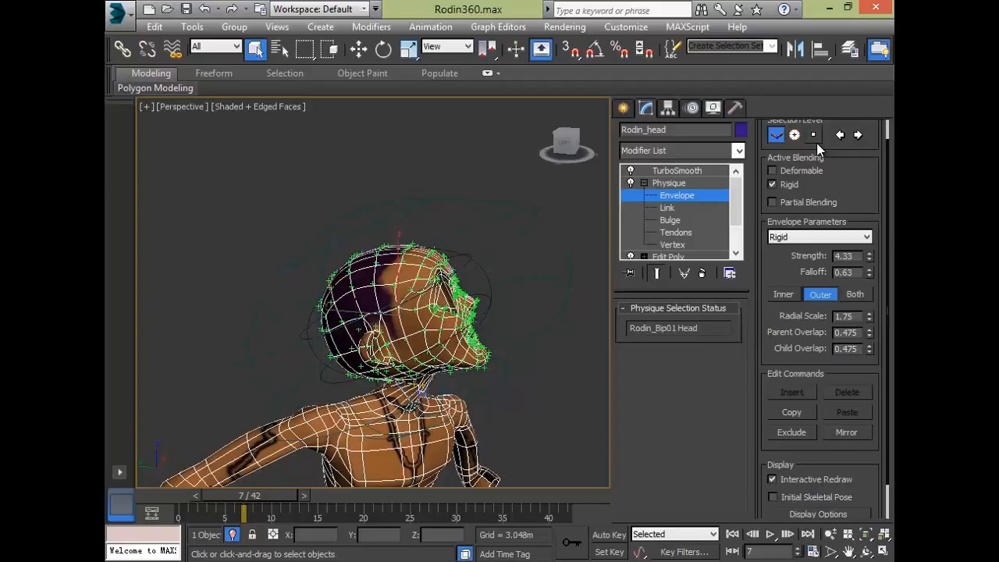
# Examine the deformed mesh around the head, hands and back at frame 7
pyautogui.keyDown('alt'); pyautogui.moveTo(361, 320); pyautogui.dragTo(362, 278, button='middle'); pyautogui.keyUp('alt')
pyautogui.scroll(1, 276, 335)
pyautogui.scroll(2, 363, 277)
pyautogui.scroll(-1, 370, 260)
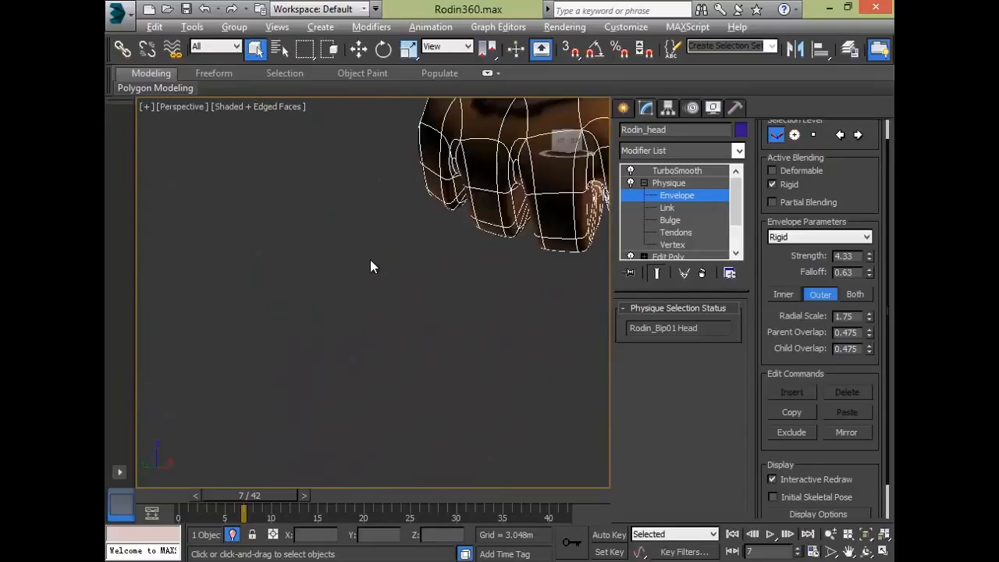
pyautogui.scroll(-4, 370, 259)
pyautogui.moveTo(420, 300)
pyautogui.keyDown('alt'); pyautogui.mouseDown(button='middle')
pyautogui.moveTo(502, 308)
pyautogui.moveTo(343, 336)
pyautogui.moveTo(218, 341)
pyautogui.moveTo(326, 327)
pyautogui.moveTo(435, 297)
pyautogui.mouseUp(button='middle'); pyautogui.keyUp('alt')
pyautogui.keyDown('alt'); pyautogui.moveTo(435, 297); pyautogui.dragTo(350, 323, button='middle'); pyautogui.keyUp('alt')
pyautogui.scroll(3, 359, 306)
pyautogui.scroll(2, 362, 297)
pyautogui.moveTo(343, 405); pyautogui.dragTo(313, 312, button='middle')
pyautogui.scroll(-3, 112, 306)
pyautogui.keyDown('alt'); pyautogui.moveTo(544, 320); pyautogui.dragTo(590, 296, button='middle'); pyautogui.keyUp('alt')
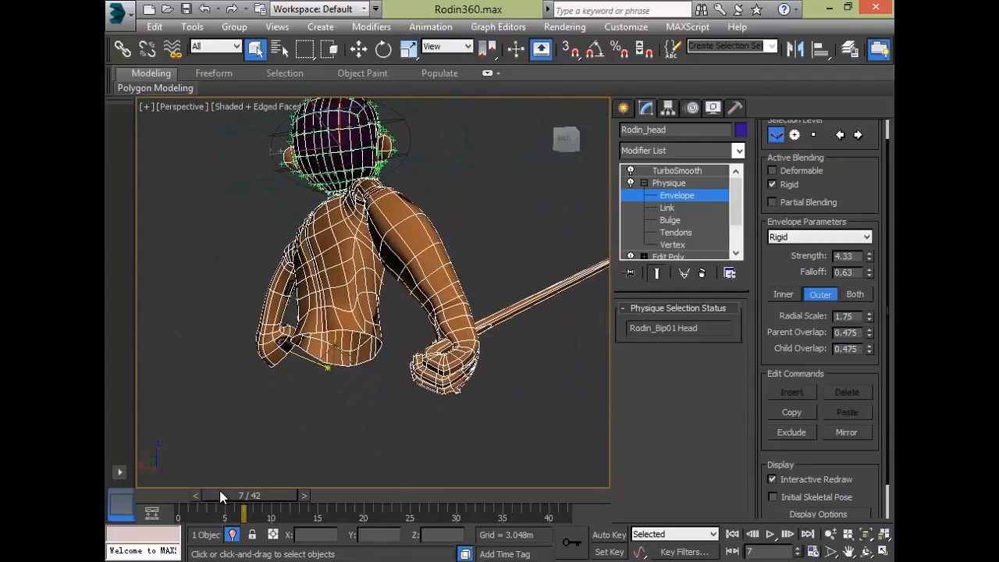
# Go to frame 10 and select the right hand's Finger42 link in wireframe, then restore the shaded display
pyautogui.moveTo(217, 492); pyautogui.dragTo(248, 498)
pyautogui.scroll(5, 468, 445)
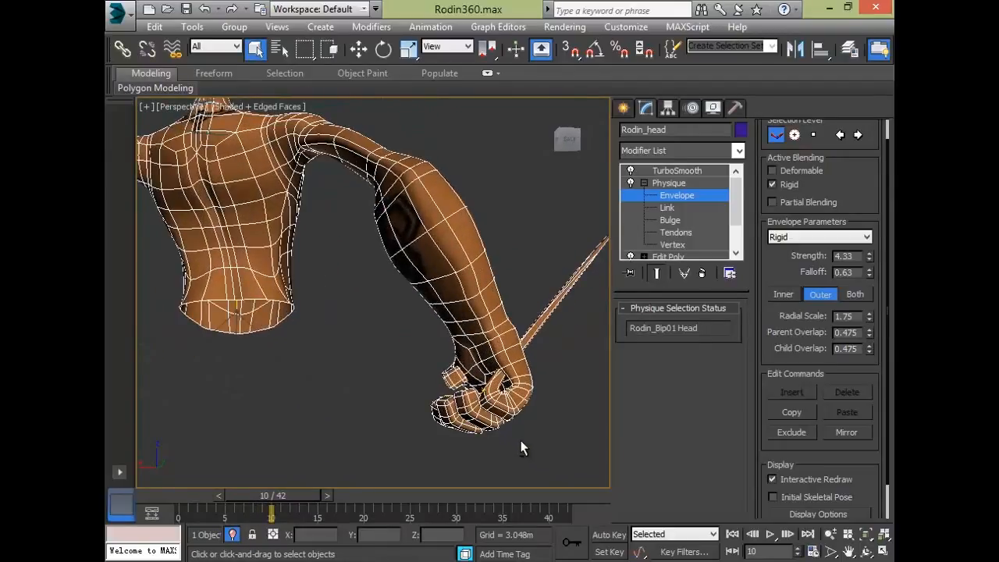
pyautogui.scroll(4, 494, 422)
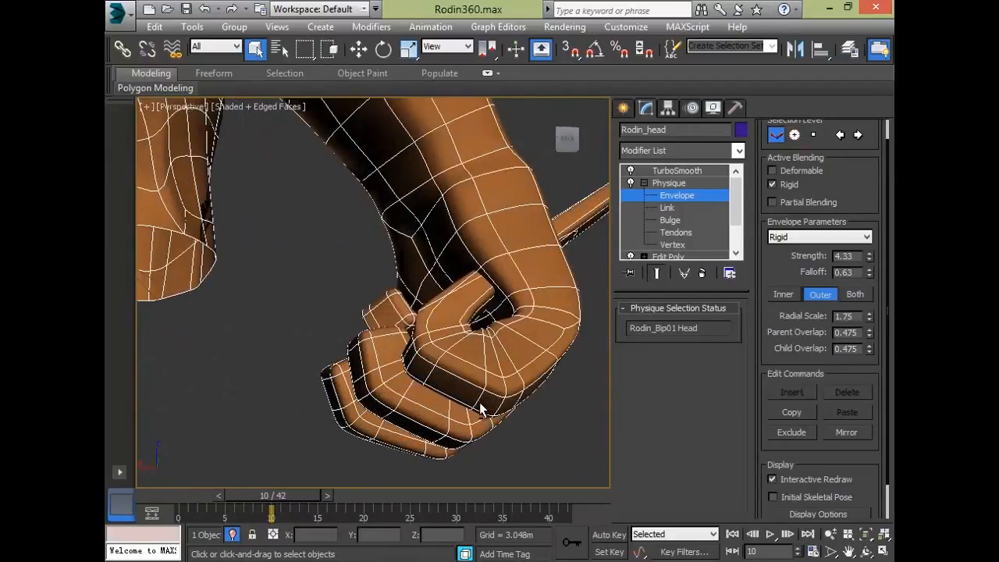
pyautogui.click(468, 360)
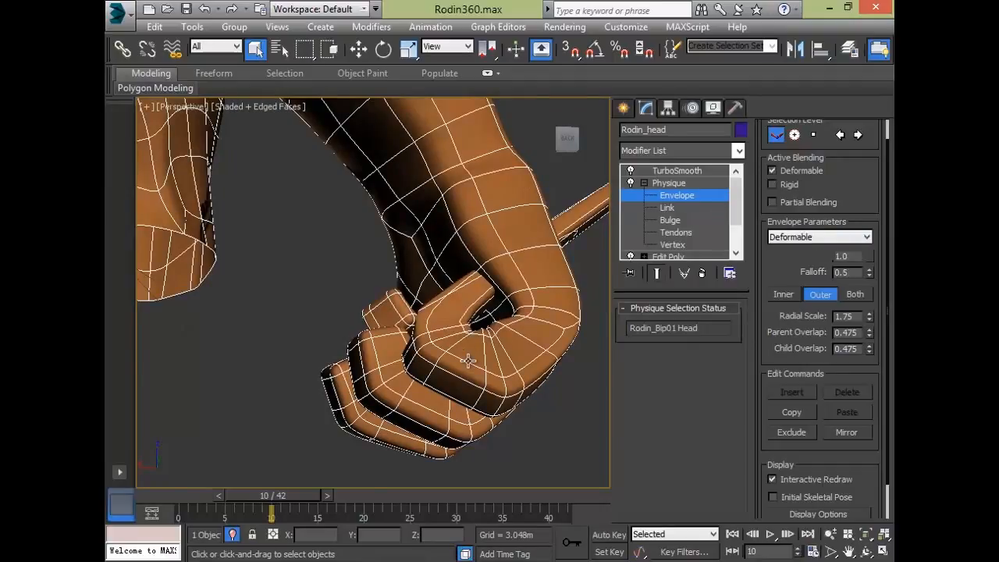
pyautogui.click(459, 317)
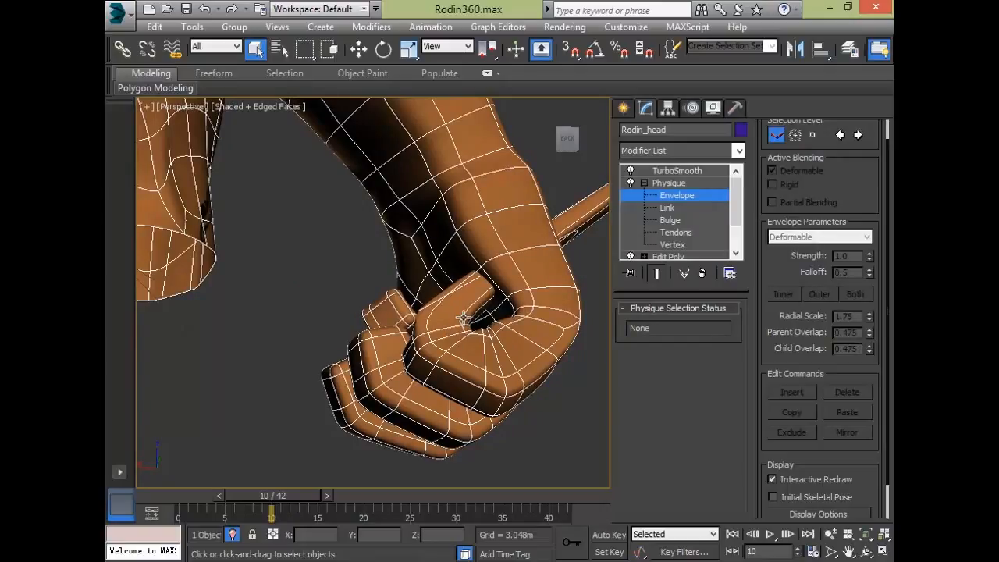
pyautogui.press('F3')
pyautogui.moveTo(523, 387)
pyautogui.keyDown('alt'); pyautogui.mouseDown(button='middle')
pyautogui.moveTo(589, 437)
pyautogui.moveTo(601, 419)
pyautogui.mouseUp(button='middle'); pyautogui.keyUp('alt')
pyautogui.moveTo(544, 402)
pyautogui.keyDown('alt'); pyautogui.mouseDown(button='middle')
pyautogui.moveTo(544, 374)
pyautogui.moveTo(521, 384)
pyautogui.moveTo(546, 377)
pyautogui.moveTo(540, 348)
pyautogui.moveTo(437, 375)
pyautogui.moveTo(528, 437)
pyautogui.moveTo(463, 482)
pyautogui.mouseUp(button='middle'); pyautogui.keyUp('alt')
pyautogui.scroll(1, 521, 383)
pyautogui.click(462, 335)
pyautogui.press('F3')
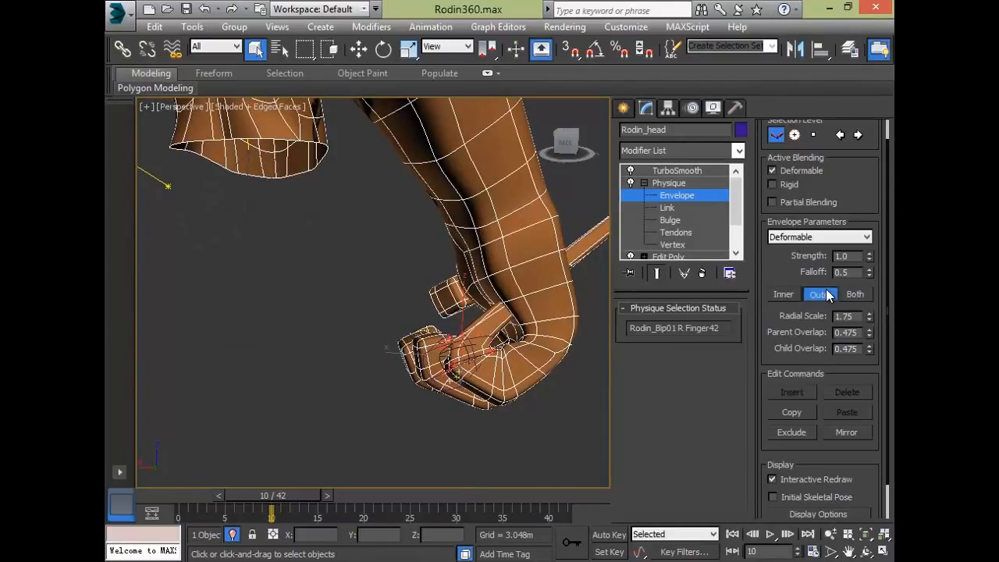
# Set the child overlap of the right Finger42 outer envelope to 0.745
pyautogui.keyDown('alt'); pyautogui.moveTo(474, 351); pyautogui.dragTo(422, 292, button='middle'); pyautogui.keyUp('alt')
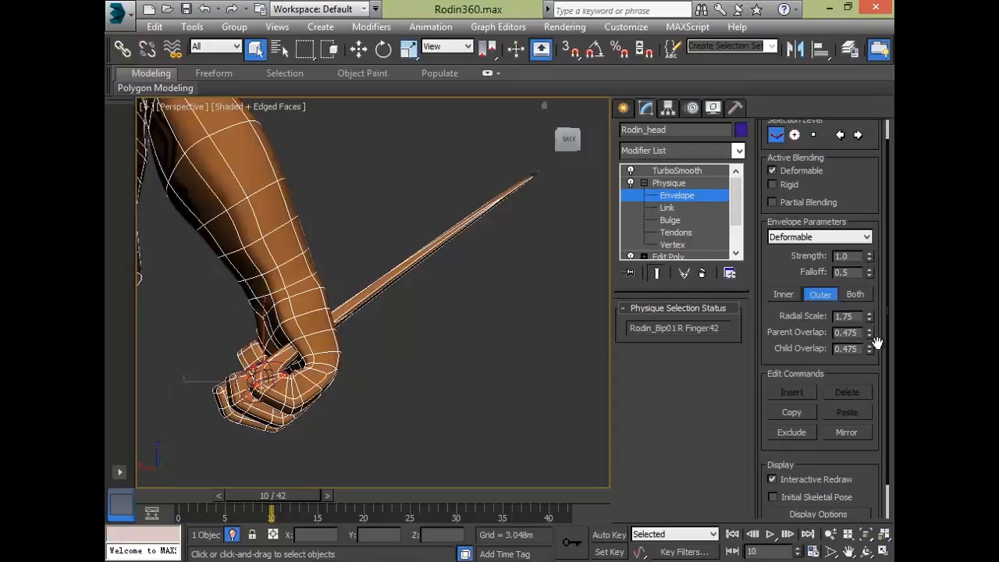
pyautogui.moveTo(868, 334); pyautogui.dragTo(865, 306)
pyautogui.rightClick(865, 307)
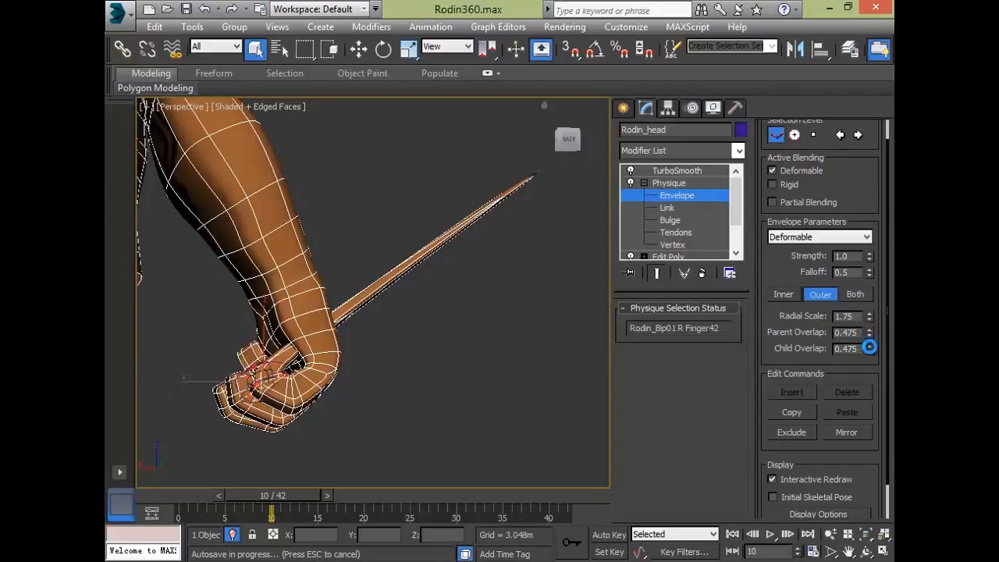
pyautogui.click(871, 349)
pyautogui.moveTo(869, 349); pyautogui.dragTo(879, 344)
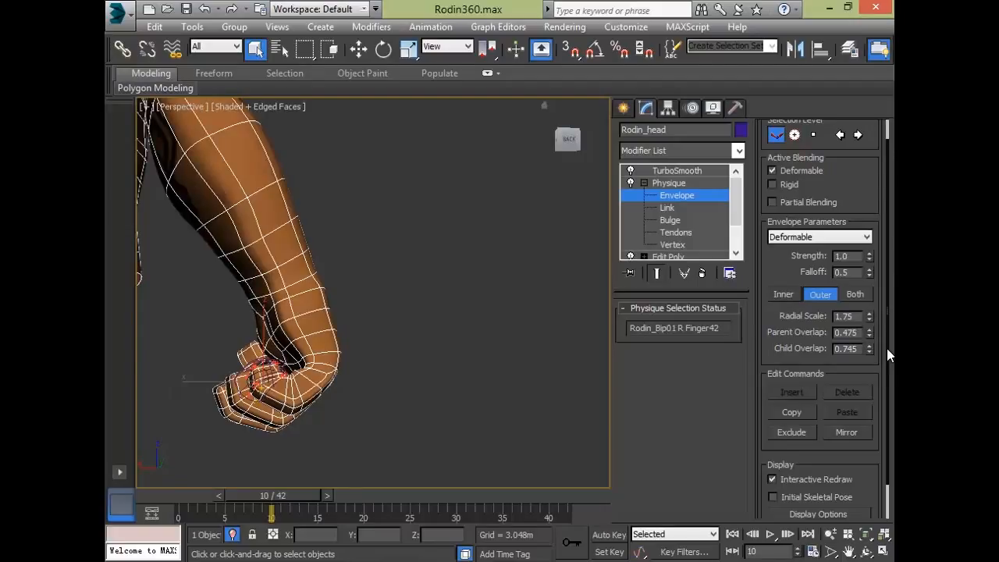
# Leave the Physique Envelope level and return to the TurboSmooth level of the Rodin_head mesh
pyautogui.click(718, 182)
pyautogui.keyDown('alt'); pyautogui.moveTo(387, 326); pyautogui.dragTo(411, 396, button='middle'); pyautogui.keyUp('alt')
pyautogui.scroll(2, 411, 396)
pyautogui.keyDown('alt'); pyautogui.moveTo(250, 370); pyautogui.dragTo(406, 385, button='middle'); pyautogui.keyUp('alt')
pyautogui.scroll(1, 405, 386)
pyautogui.moveTo(259, 210); pyautogui.dragTo(473, 485, button='middle')
pyautogui.scroll(1, 473, 485)
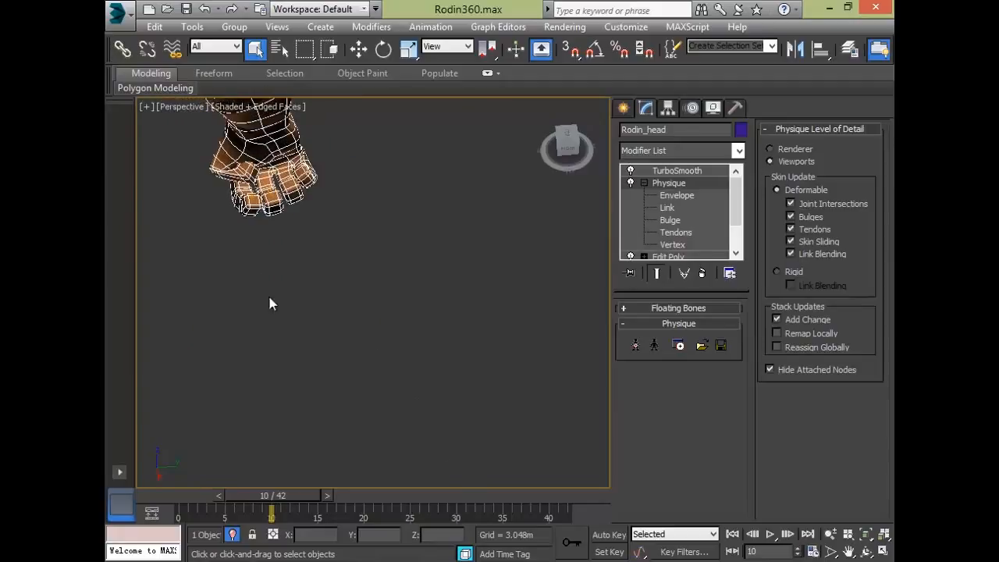
pyautogui.click(305, 221)
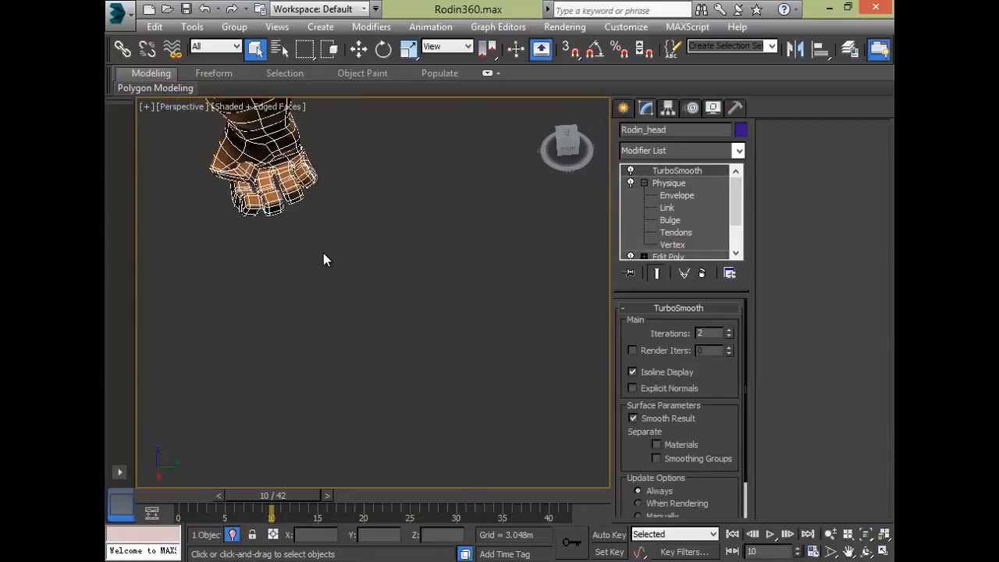
# Examine the deformation of the right hand up close, especially around the thumb
pyautogui.press('z')
pyautogui.keyDown('alt'); pyautogui.moveTo(377, 207); pyautogui.dragTo(174, 201, button='middle'); pyautogui.keyUp('alt')
pyautogui.scroll(2, 173, 202)
pyautogui.scroll(1, 451, 220)
pyautogui.keyDown('alt'); pyautogui.moveTo(396, 342); pyautogui.dragTo(214, 273, button='middle'); pyautogui.keyUp('alt')
pyautogui.moveTo(459, 432); pyautogui.dragTo(424, 186, button='middle')
pyautogui.keyDown('alt'); pyautogui.moveTo(356, 262); pyautogui.dragTo(246, 275, button='middle'); pyautogui.keyUp('alt')
pyautogui.scroll(2, 289, 242)
pyautogui.moveTo(293, 230); pyautogui.dragTo(303, 267, button='middle')
pyautogui.scroll(3, 303, 267)
pyautogui.scroll(1, 303, 268)
pyautogui.keyDown('alt'); pyautogui.moveTo(391, 367); pyautogui.dragTo(463, 383, button='middle'); pyautogui.keyUp('alt')
pyautogui.moveTo(463, 382); pyautogui.dragTo(352, 354, button='middle')
pyautogui.keyDown('alt'); pyautogui.moveTo(237, 243); pyautogui.dragTo(370, 444, button='middle'); pyautogui.keyUp('alt')
pyautogui.scroll(3, 319, 217)
pyautogui.scroll(2, 337, 358)
pyautogui.keyDown('alt'); pyautogui.moveTo(370, 444); pyautogui.dragTo(363, 425, button='middle'); pyautogui.keyUp('alt')
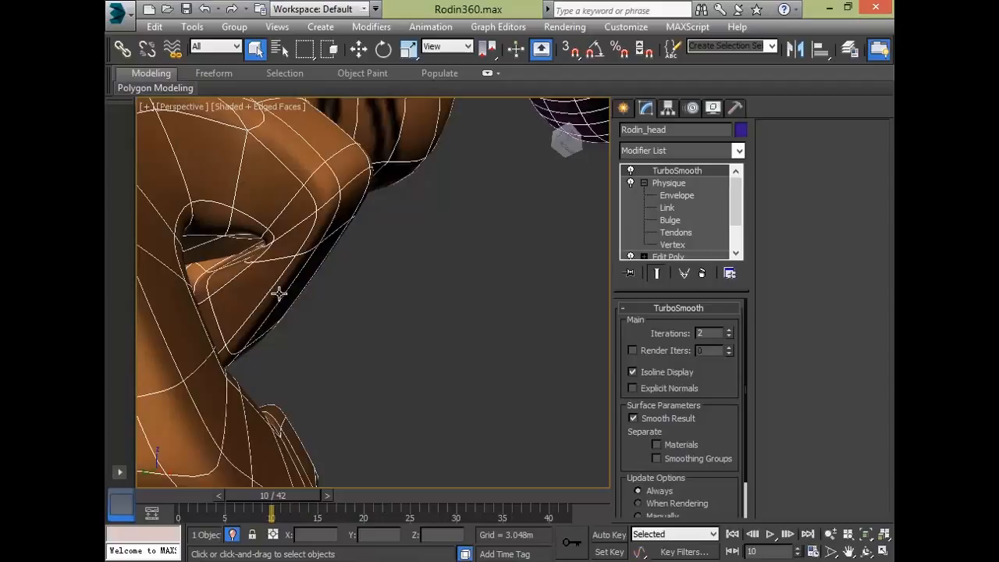
# Return to the Physique Envelope level and select the right thumb's Finger0 link in wireframe
pyautogui.click(676, 196)
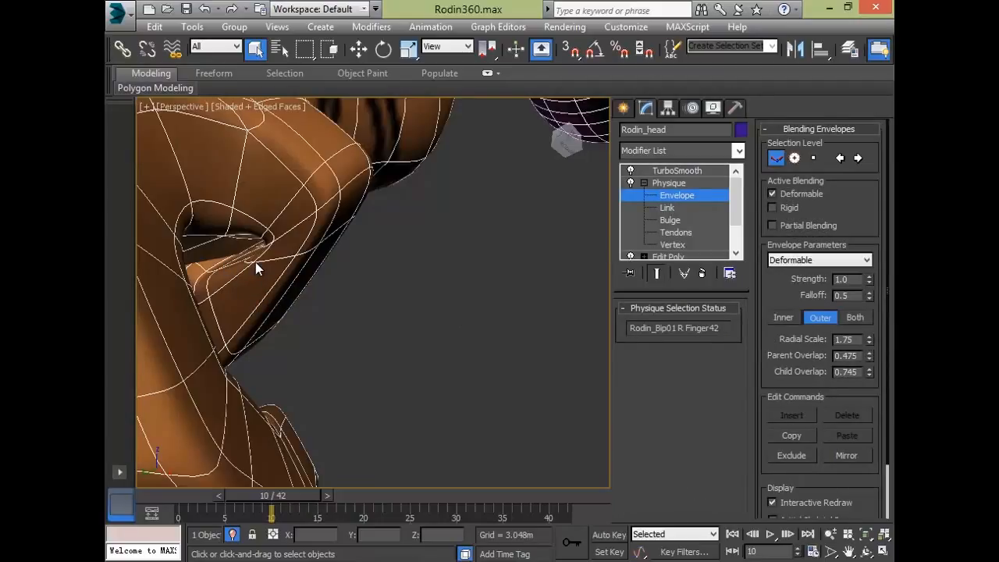
pyautogui.press('F3')
pyautogui.click(289, 280)
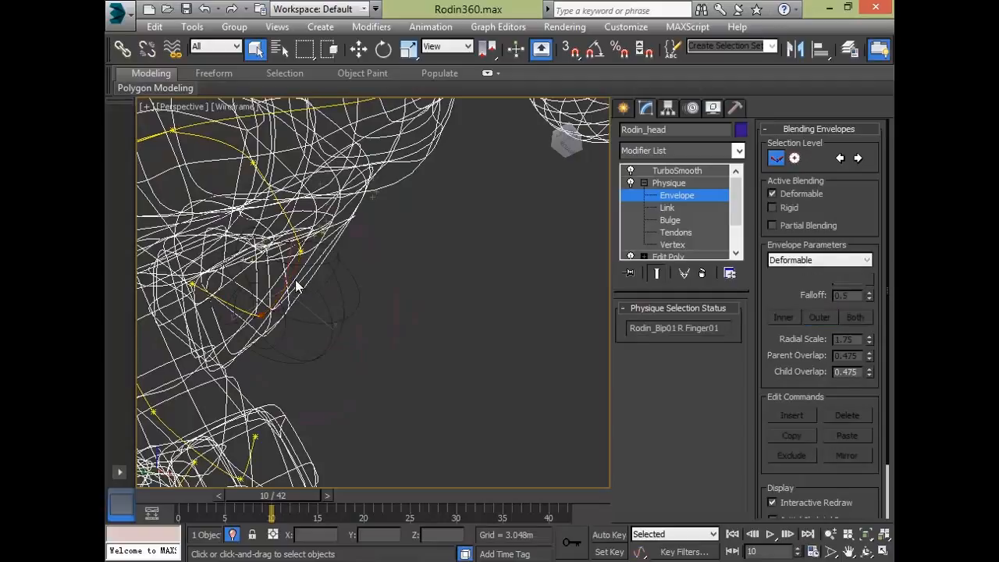
pyautogui.press('F3')
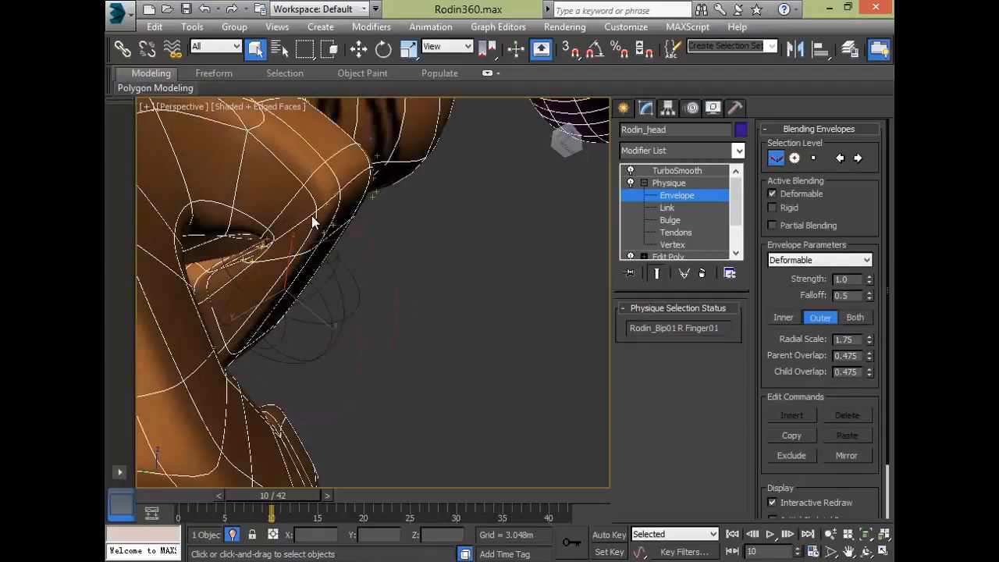
pyautogui.press('F3')
pyautogui.click(291, 234)
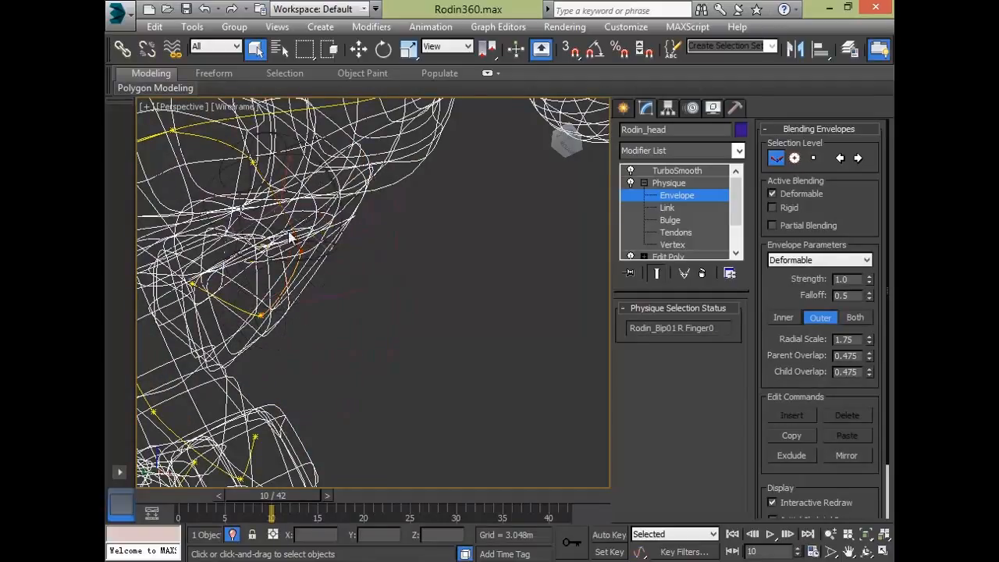
# Select the right thumb's Finger01 link
pyautogui.click(288, 280)
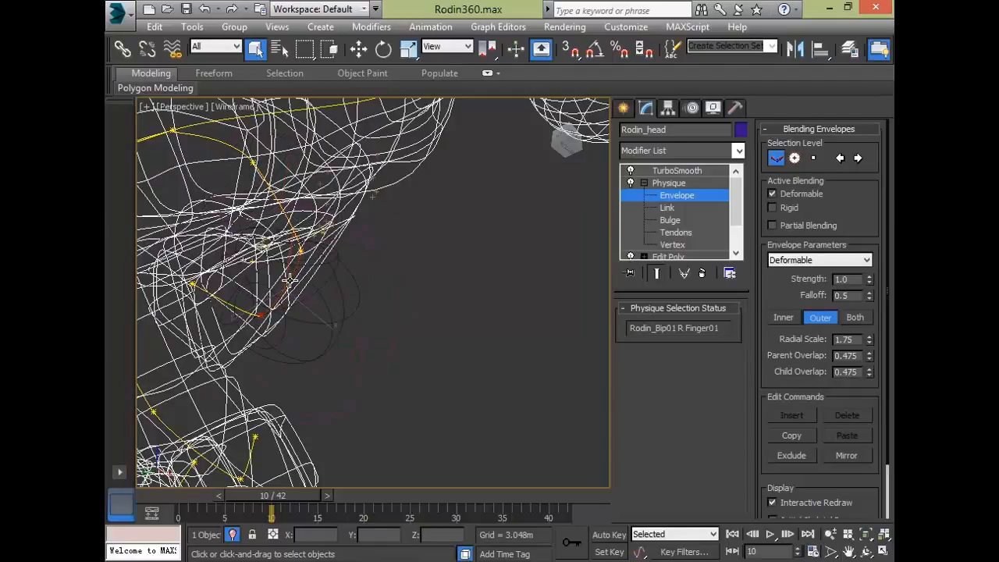
pyautogui.press('F3')
pyautogui.press('F3')
# Try an outer envelope radial scale of 3.36 on the thumb's Finger01 link and check it in shaded view with edges
pyautogui.moveTo(869, 341); pyautogui.dragTo(835, 271)
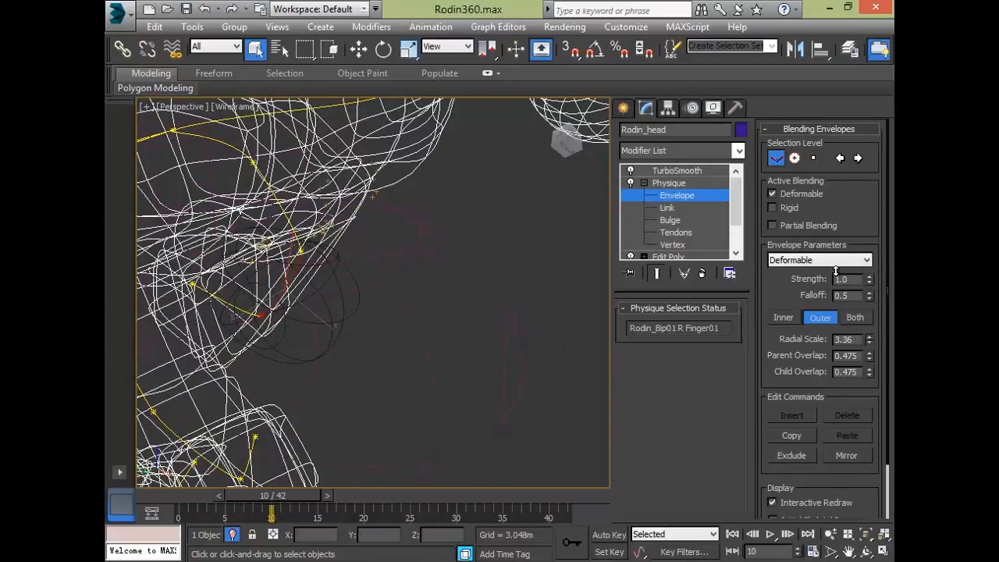
pyautogui.press('F3')
pyautogui.press('F4')
pyautogui.keyDown('alt'); pyautogui.moveTo(368, 340); pyautogui.dragTo(356, 356, button='middle'); pyautogui.keyUp('alt')
pyautogui.hotkey('ctrl', 'z')
pyautogui.scroll(-6, 403, 317)
pyautogui.scroll(4, 380, 321)
pyautogui.keyDown('alt'); pyautogui.moveTo(429, 325); pyautogui.dragTo(414, 274, button='middle'); pyautogui.keyUp('alt')
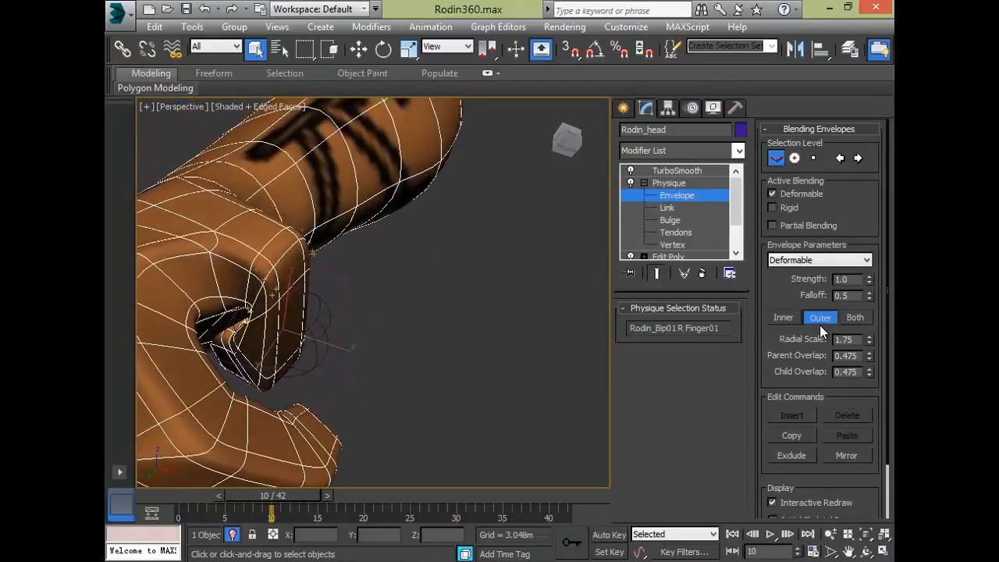
# Try a radial scale of 1.37 and a different parent overlap on both Finger01 envelopes, undoing each change
pyautogui.click(854, 317)
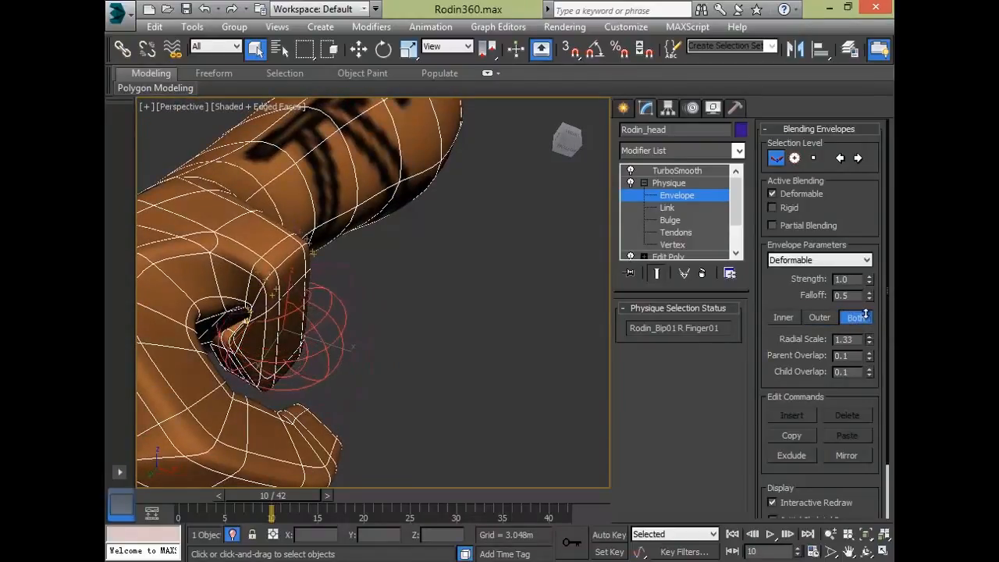
pyautogui.moveTo(864, 311); pyautogui.dragTo(864, 308)
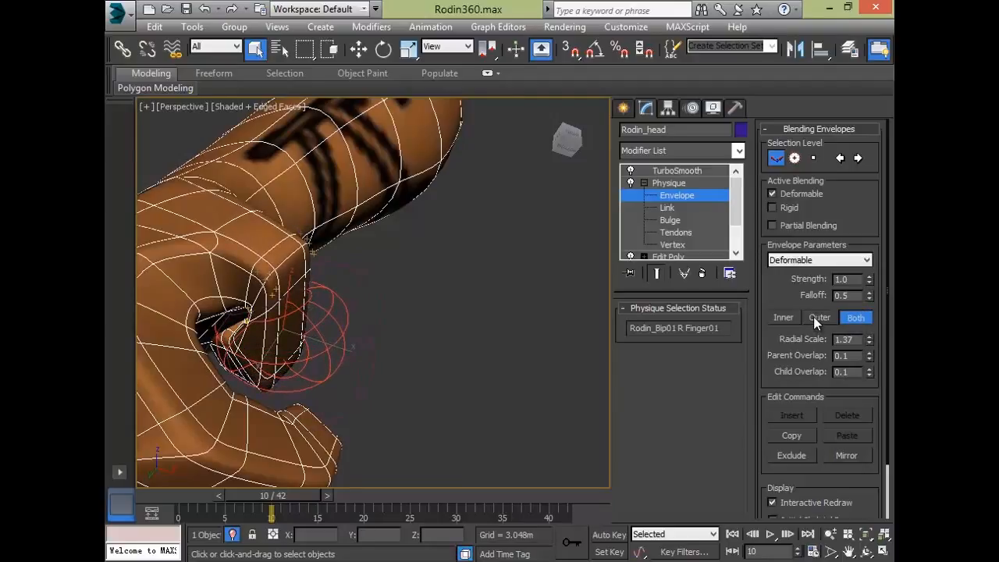
pyautogui.hotkey('ctrl', 'z')
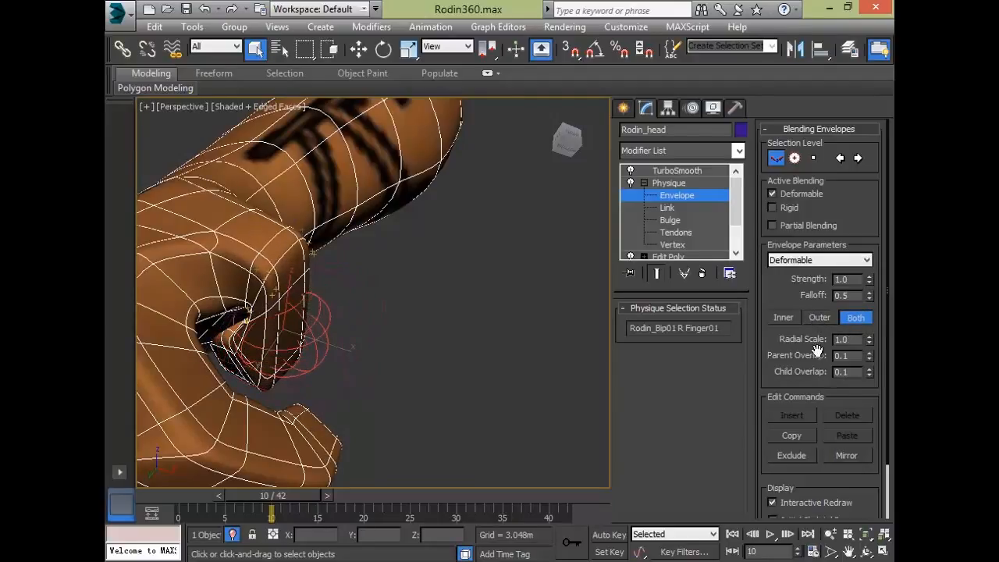
pyautogui.moveTo(869, 356); pyautogui.dragTo(847, 324)
pyautogui.hotkey('ctrl', 'z')
# Set the strength of both right Finger01 envelopes to 4.8
pyautogui.moveTo(870, 282); pyautogui.dragTo(876, 232)
pyautogui.hotkey('ctrl', 'z')
pyautogui.moveTo(869, 279); pyautogui.dragTo(867, 89)
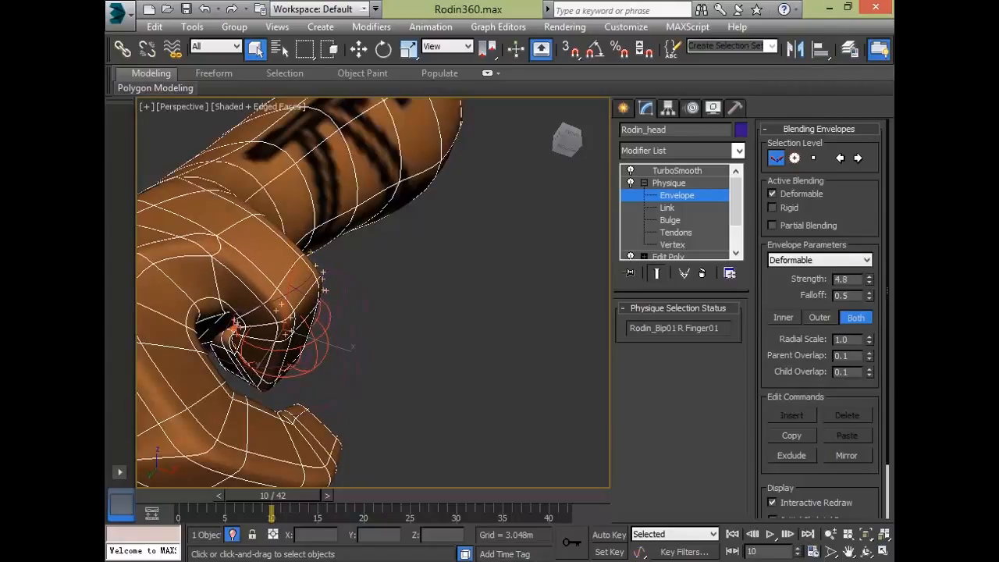
pyautogui.keyDown('alt'); pyautogui.moveTo(407, 380); pyautogui.dragTo(576, 283, button='middle'); pyautogui.keyUp('alt')
# Try to move an envelope control point near the right thumb at the Control Point selection level
pyautogui.click(813, 158)
pyautogui.moveTo(392, 373); pyautogui.dragTo(316, 435)
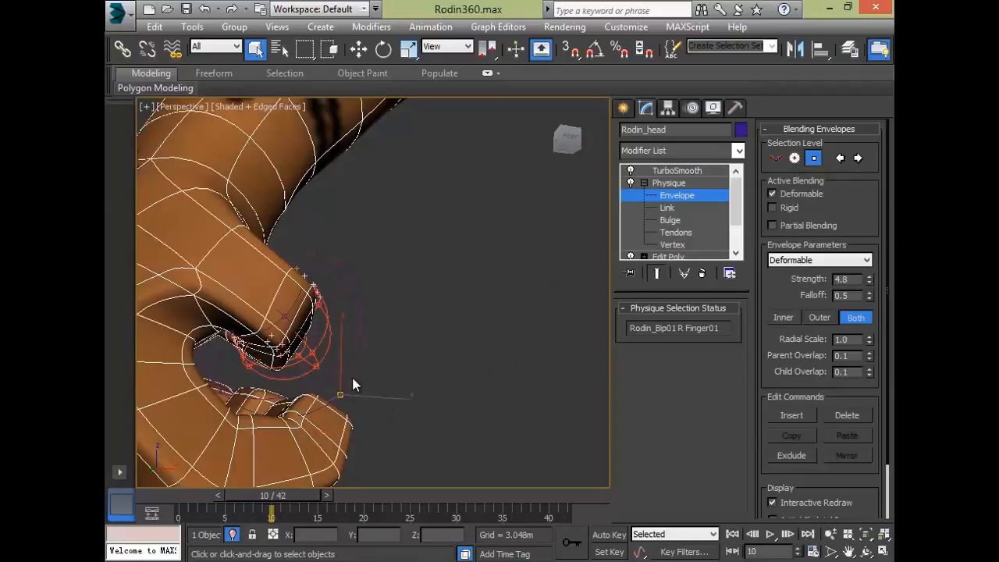
pyautogui.press('w')
pyautogui.moveTo(341, 341); pyautogui.dragTo(337, 302)
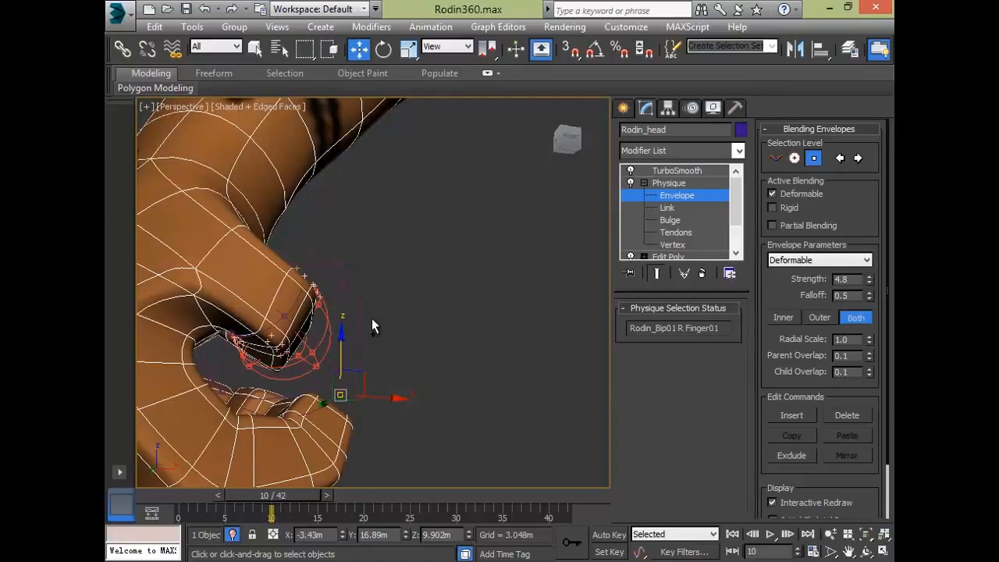
pyautogui.keyDown('alt'); pyautogui.moveTo(368, 270); pyautogui.dragTo(257, 313, button='middle'); pyautogui.keyUp('alt')
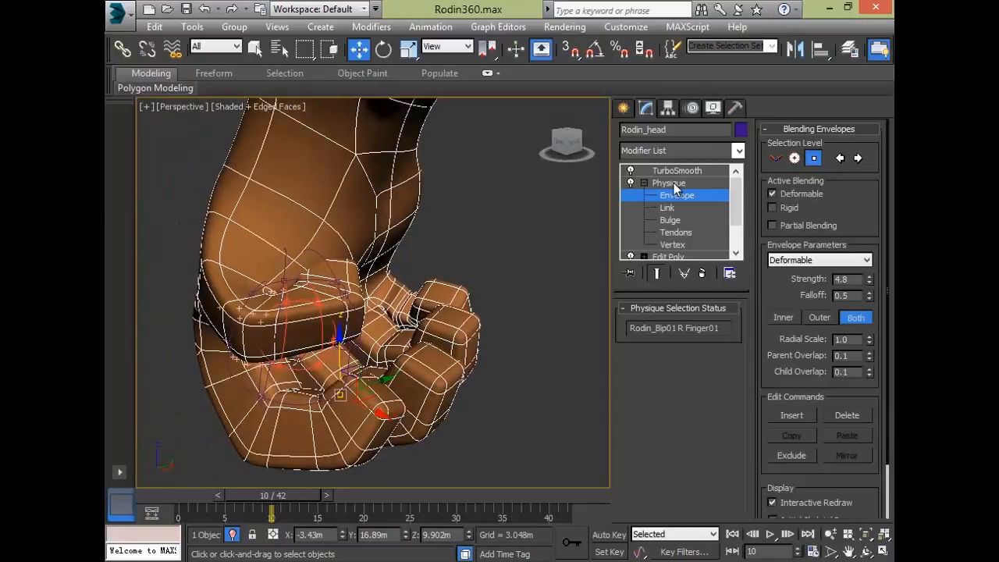
# Return to the link selection level of the envelopes and select the right Finger32 link
pyautogui.click(777, 158)
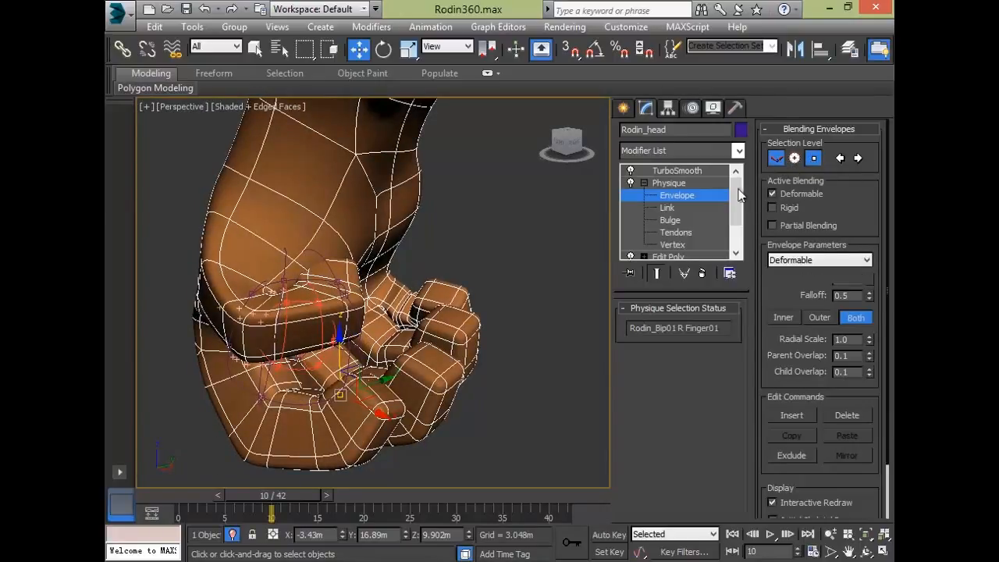
pyautogui.keyDown('alt'); pyautogui.moveTo(498, 242); pyautogui.dragTo(557, 289, button='middle'); pyautogui.keyUp('alt')
pyautogui.click(441, 321)
pyautogui.keyDown('alt'); pyautogui.moveTo(441, 321); pyautogui.dragTo(387, 344, button='middle'); pyautogui.keyUp('alt')
pyautogui.scroll(-5, 407, 274)
pyautogui.moveTo(387, 421); pyautogui.dragTo(419, 282, button='middle')
pyautogui.click(444, 309)
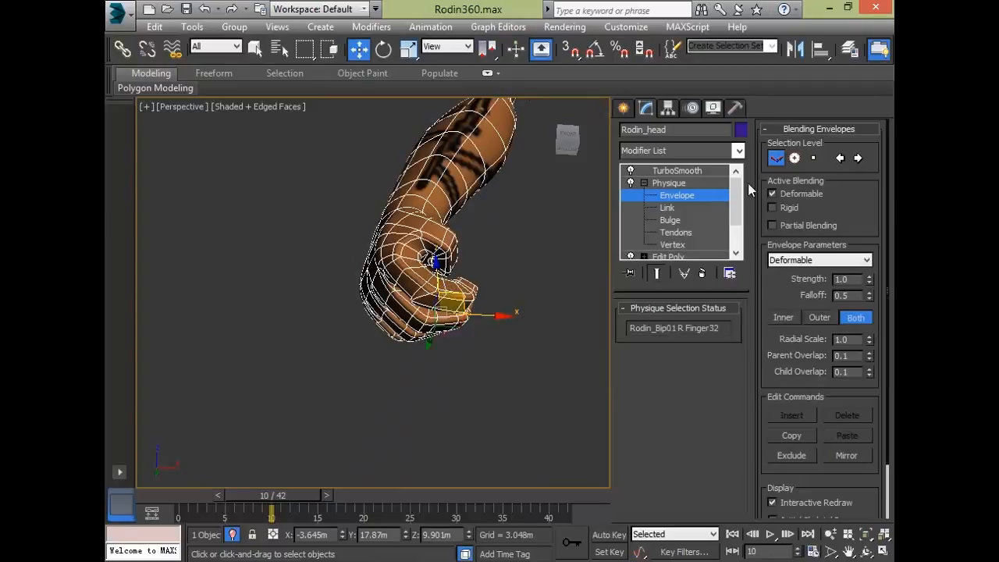
# Pick the right Finger11 link at the Physique Link level and return to the Envelope level
pyautogui.click(667, 208)
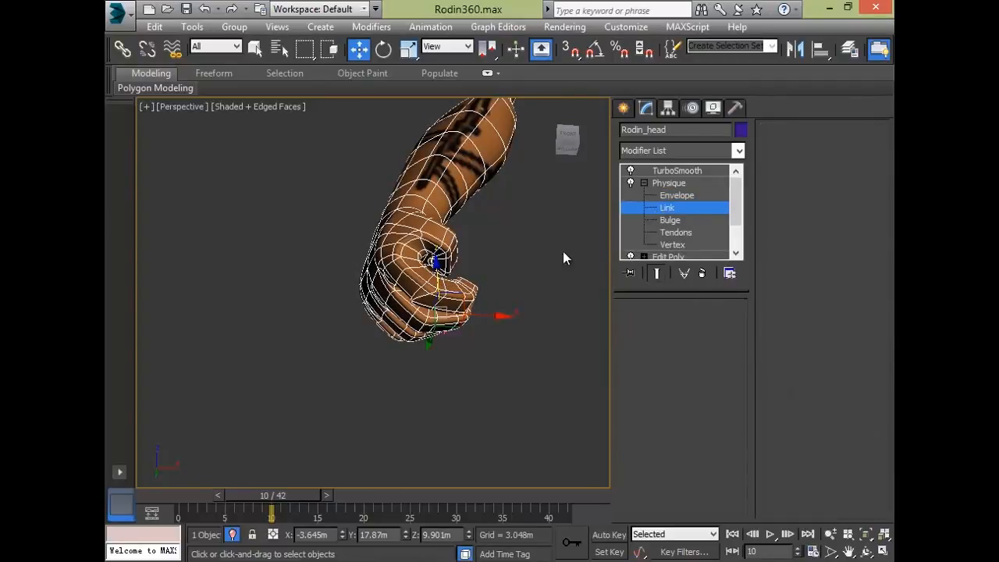
pyautogui.click(470, 299)
pyautogui.press('z')
pyautogui.keyDown('alt'); pyautogui.moveTo(550, 279); pyautogui.dragTo(532, 290, button='middle'); pyautogui.keyUp('alt')
pyautogui.scroll(3, 532, 290)
pyautogui.moveTo(286, 355); pyautogui.dragTo(478, 234, button='middle')
pyautogui.scroll(7, 425, 331)
pyautogui.moveTo(308, 359); pyautogui.dragTo(603, 175, button='middle')
pyautogui.scroll(-3, 603, 174)
pyautogui.click(664, 194)
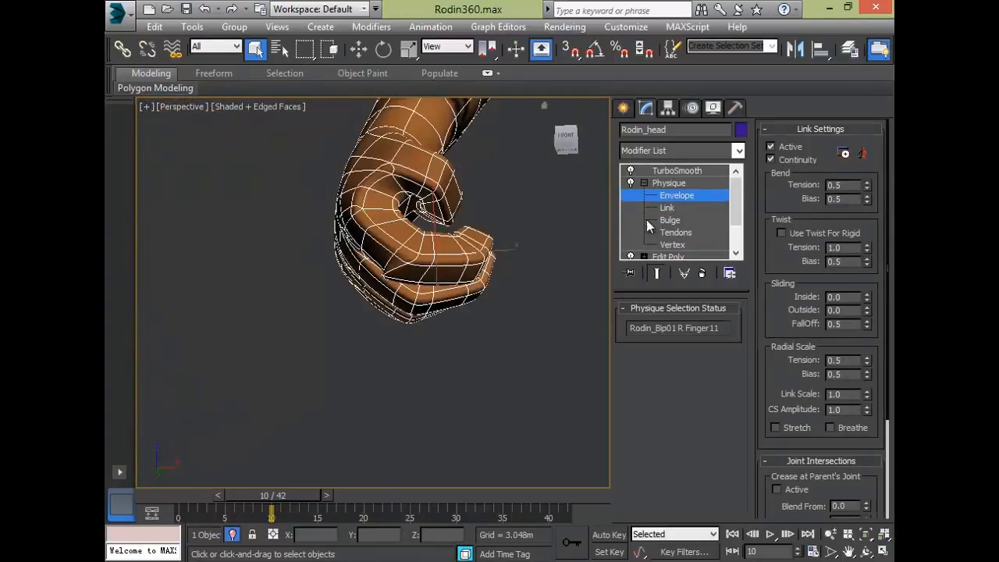
# Set the radial scale of both right Finger11 envelopes to 1.52, keeping their strength at 1.0
pyautogui.keyDown('alt'); pyautogui.moveTo(477, 291); pyautogui.dragTo(495, 257, button='middle'); pyautogui.keyUp('alt')
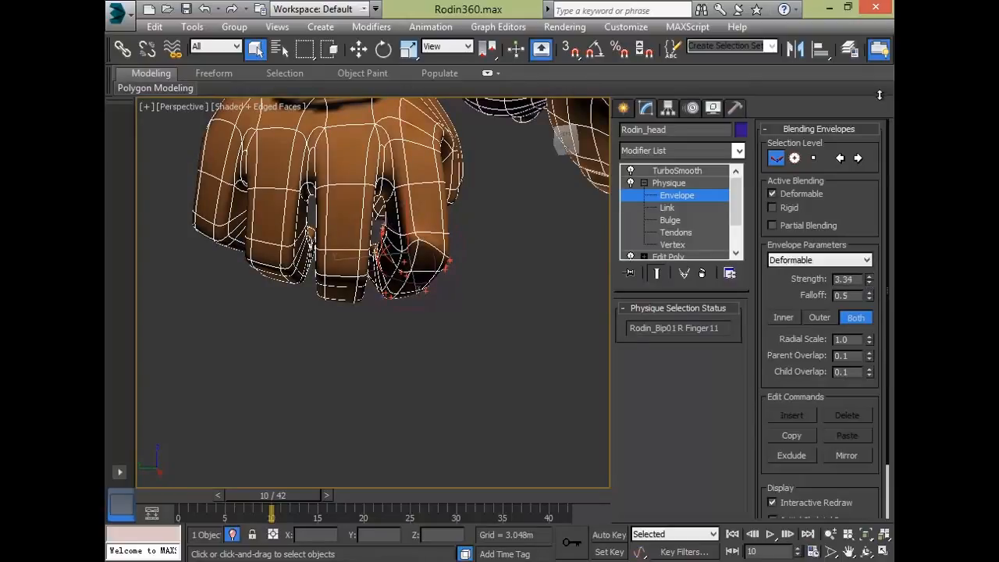
pyautogui.moveTo(869, 338); pyautogui.dragTo(883, 306)
pyautogui.keyDown('alt'); pyautogui.moveTo(487, 365); pyautogui.dragTo(469, 357, button='middle'); pyautogui.keyUp('alt')
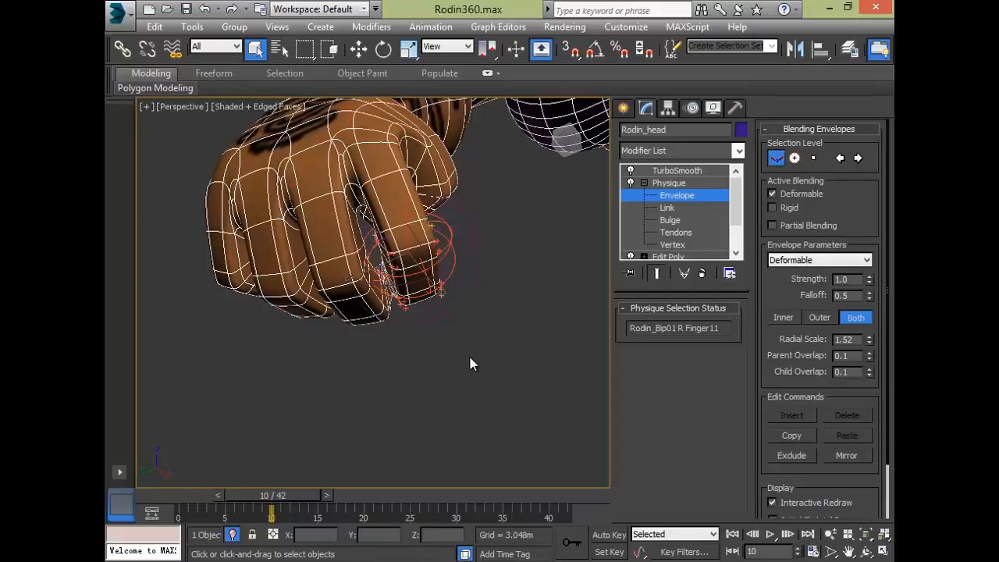
pyautogui.keyDown('alt'); pyautogui.moveTo(453, 359); pyautogui.dragTo(300, 323, button='middle'); pyautogui.keyUp('alt')
pyautogui.keyDown('alt'); pyautogui.moveTo(383, 328); pyautogui.dragTo(398, 207, button='middle'); pyautogui.keyUp('alt')
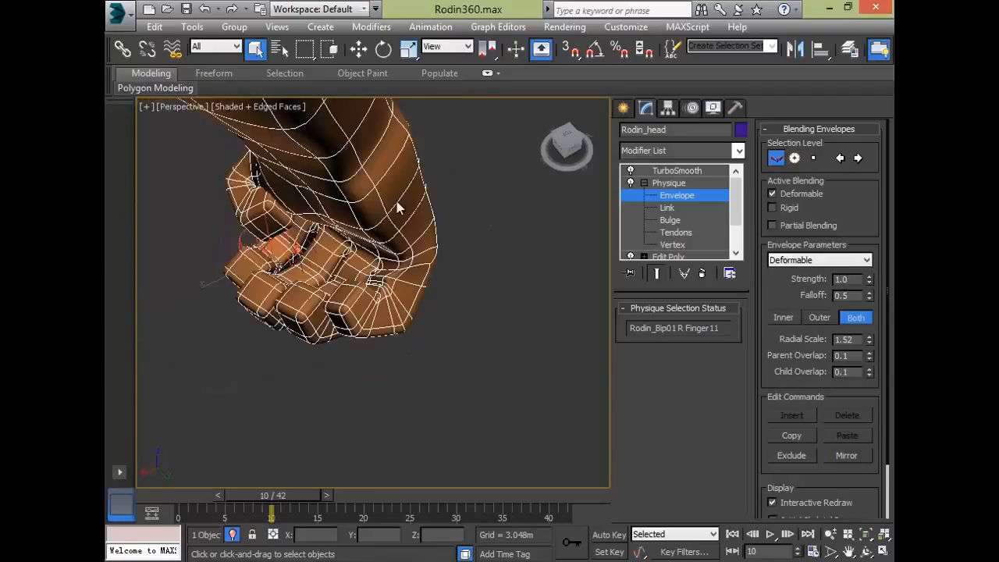
pyautogui.keyDown('alt'); pyautogui.moveTo(452, 301); pyautogui.dragTo(375, 310, button='middle'); pyautogui.keyUp('alt')
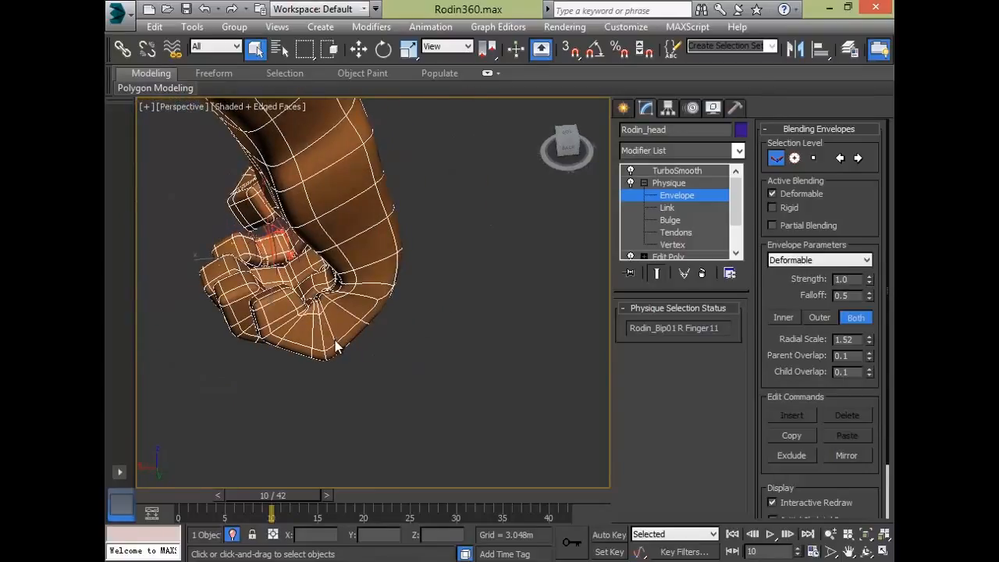
# Select the right Finger4 link and set the strength of both its envelopes to 18.25
pyautogui.click(334, 343)
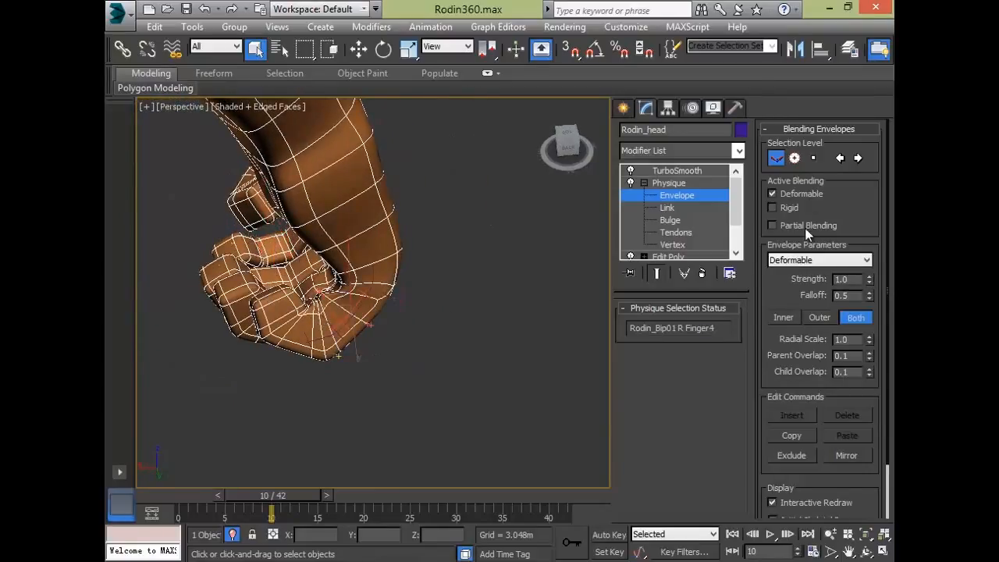
pyautogui.scroll(-1, 867, 207)
pyautogui.scroll(-3, 867, 207)
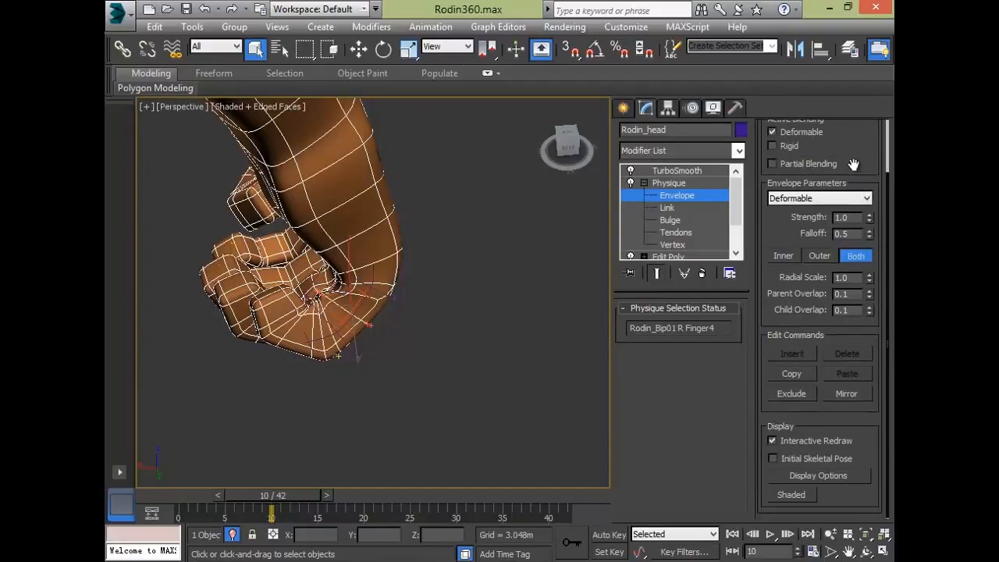
pyautogui.moveTo(869, 217); pyautogui.dragTo(662, 426)
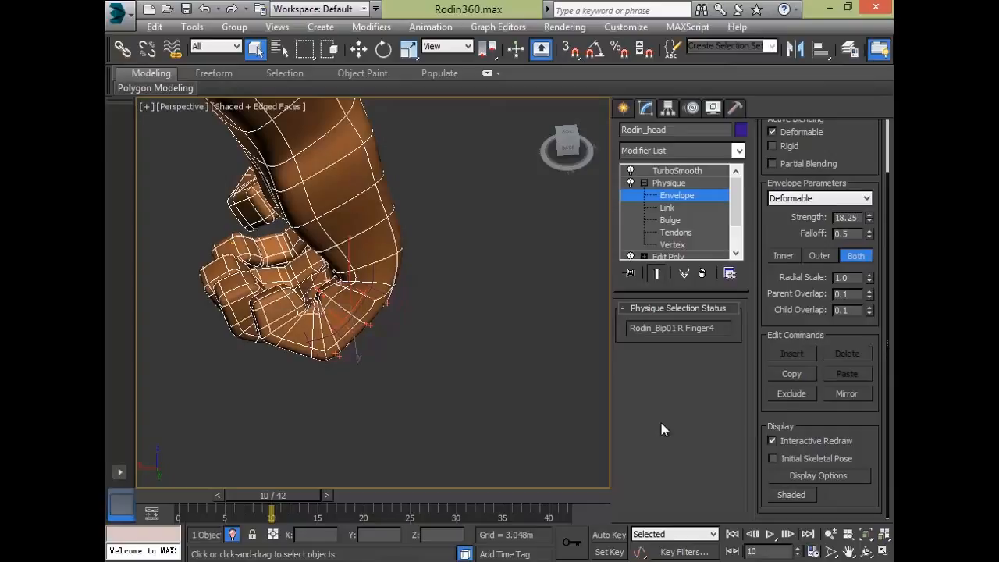
pyautogui.keyDown('alt'); pyautogui.moveTo(435, 350); pyautogui.dragTo(646, 213, button='middle'); pyautogui.keyUp('alt')
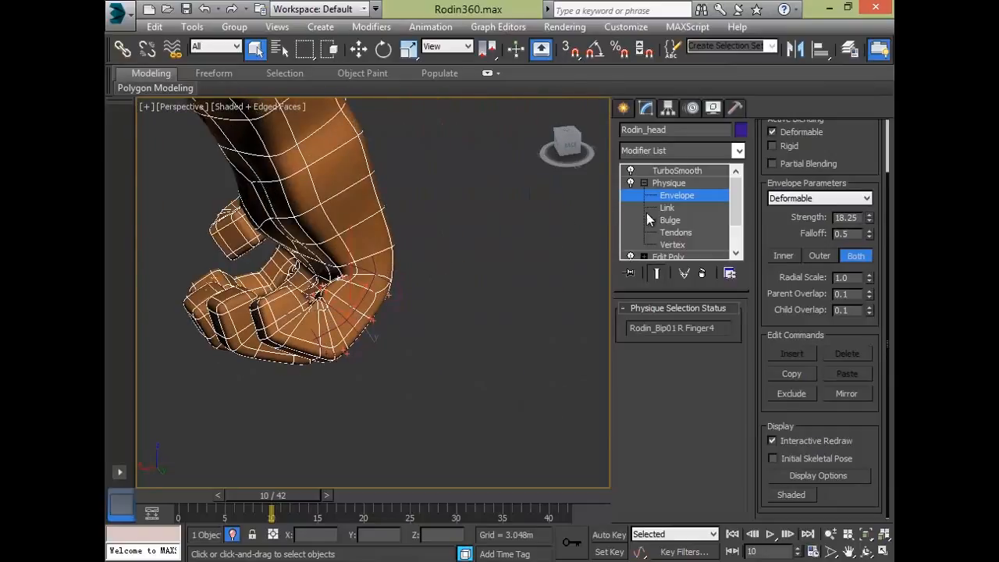
# Return to the TurboSmooth level and examine the deformation of the right arm and hand from several sides
pyautogui.click(685, 184)
pyautogui.click(497, 295)
pyautogui.keyDown('alt'); pyautogui.moveTo(437, 331); pyautogui.dragTo(368, 227, button='middle'); pyautogui.keyUp('alt')
pyautogui.click(368, 227)
pyautogui.scroll(5, 442, 210)
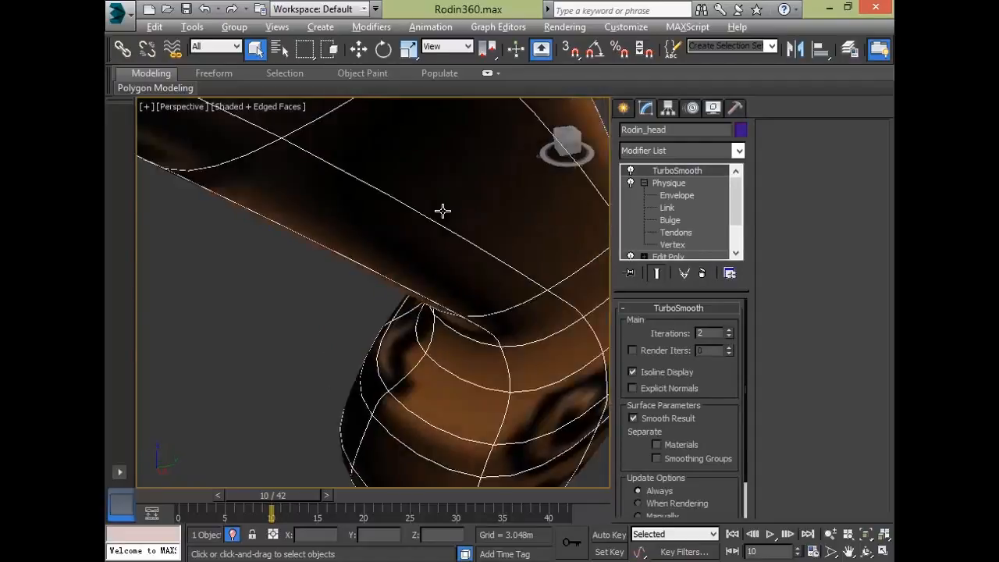
pyautogui.scroll(-5, 443, 210)
pyautogui.moveTo(450, 250); pyautogui.dragTo(441, 142, button='middle')
pyautogui.scroll(4, 442, 141)
pyautogui.keyDown('alt'); pyautogui.moveTo(388, 251); pyautogui.dragTo(395, 274, button='middle'); pyautogui.keyUp('alt')
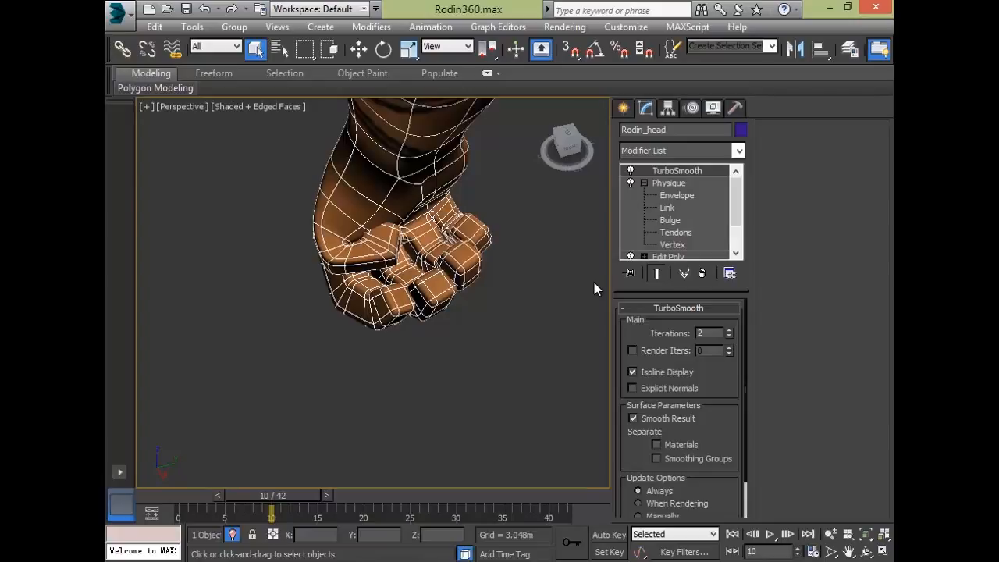
pyautogui.keyDown('alt'); pyautogui.moveTo(456, 268); pyautogui.dragTo(513, 208, button='middle'); pyautogui.keyUp('alt')
pyautogui.keyDown('alt'); pyautogui.moveTo(449, 278); pyautogui.dragTo(645, 239, button='middle'); pyautogui.keyUp('alt')
# Return to the Physique Envelope level and select the right UpperArm link
pyautogui.click(511, 261)
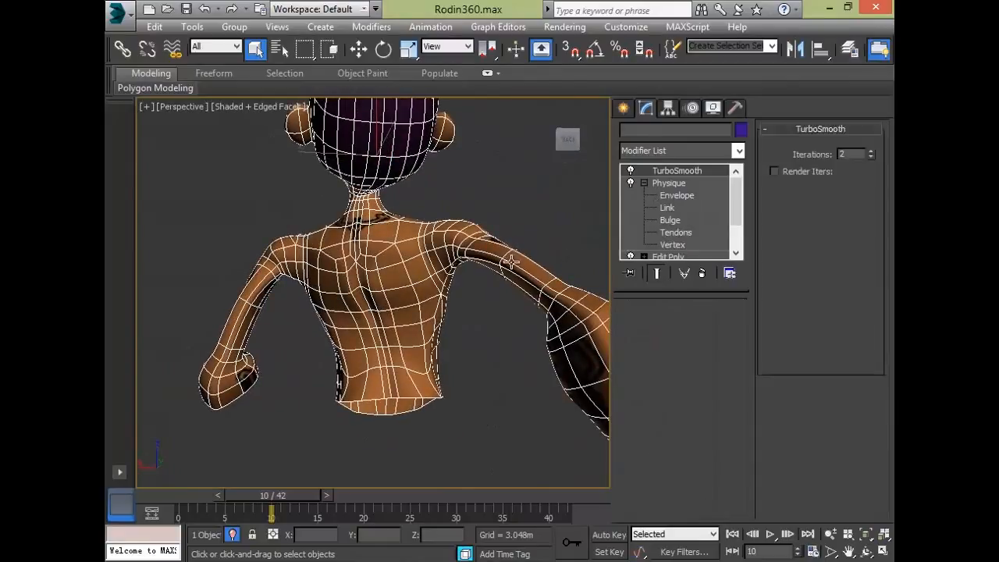
pyautogui.click(685, 194)
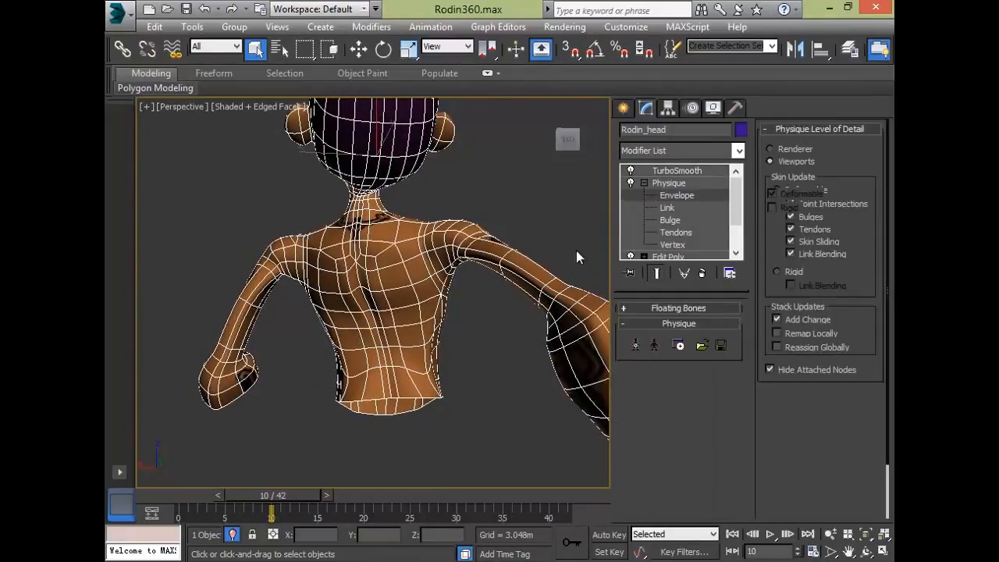
pyautogui.click(509, 270)
pyautogui.keyDown('alt'); pyautogui.moveTo(502, 273); pyautogui.dragTo(382, 285, button='middle'); pyautogui.keyUp('alt')
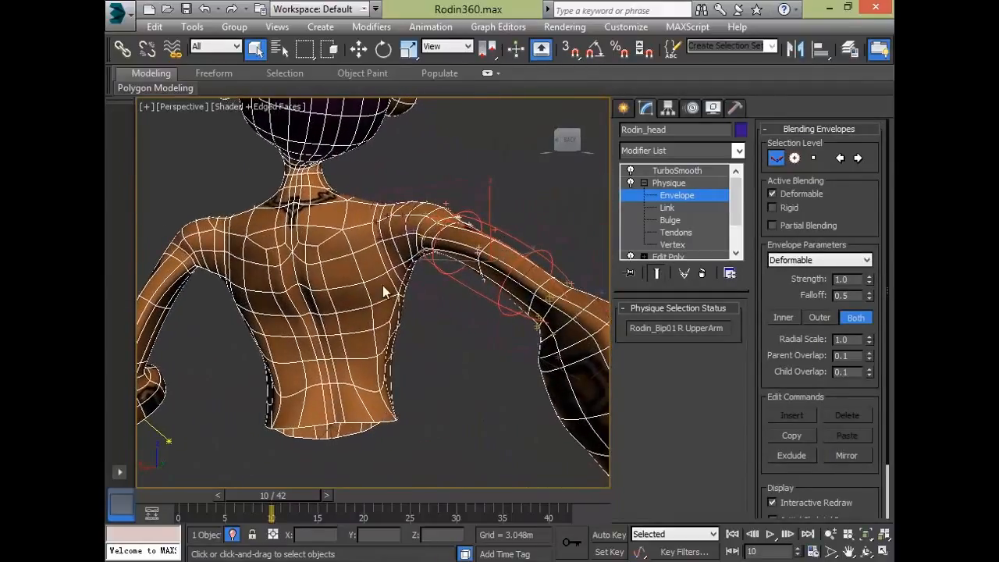
pyautogui.keyDown('alt'); pyautogui.moveTo(464, 354); pyautogui.dragTo(478, 370, button='middle'); pyautogui.keyUp('alt')
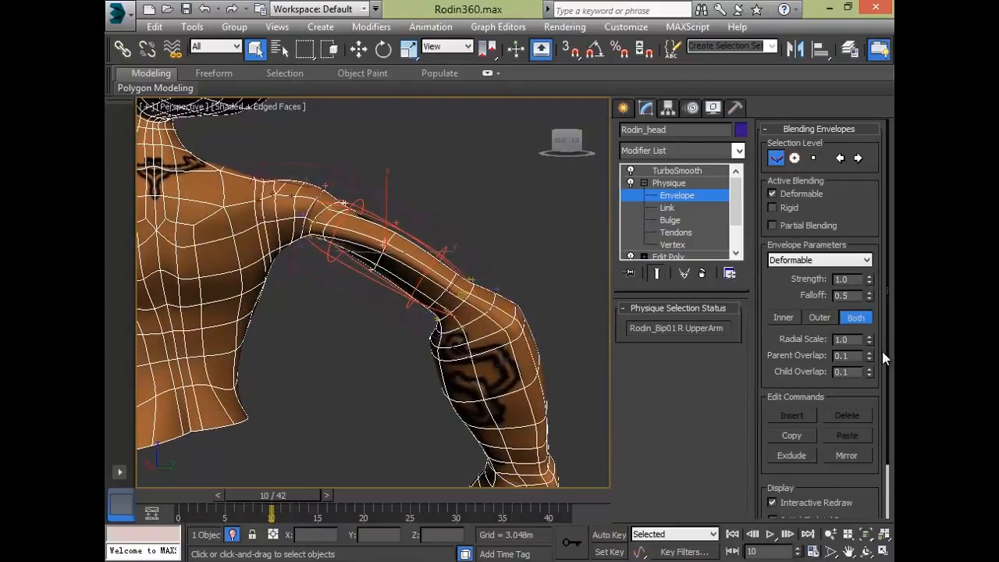
# Undo a trial radial scale change and set the strength of both right UpperArm envelopes to 5.1
pyautogui.moveTo(868, 339); pyautogui.dragTo(779, 547)
pyautogui.hotkey('ctrl', 'z')
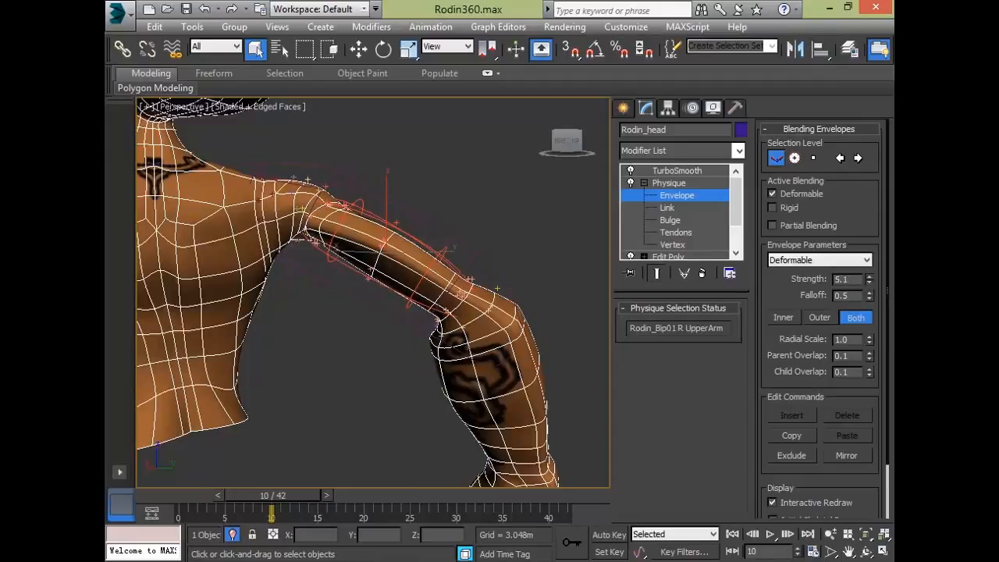
pyautogui.keyDown('alt'); pyautogui.moveTo(387, 291); pyautogui.dragTo(118, 273, button='middle'); pyautogui.keyUp('alt')
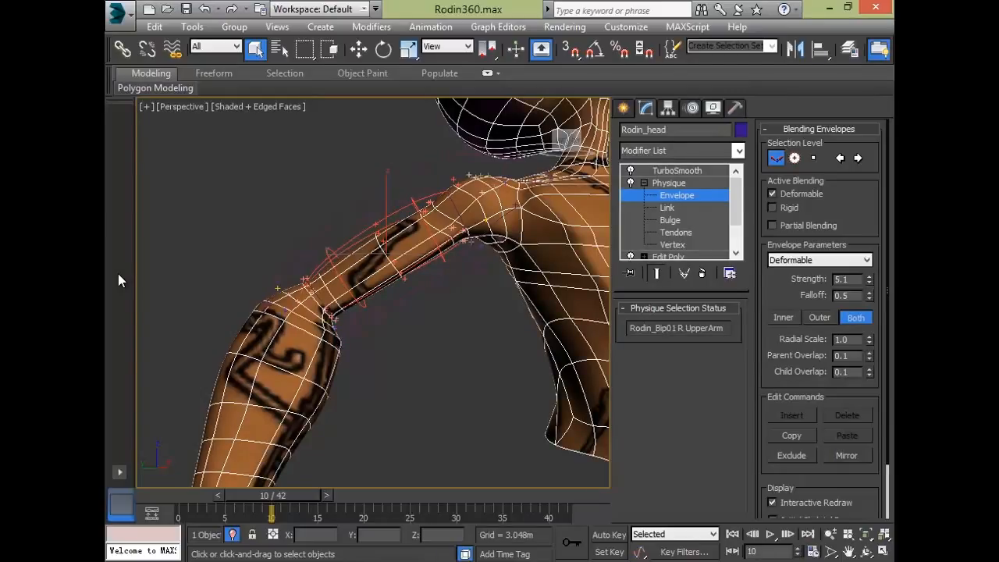
# Check the right arm from the side and copy the right UpperArm link's envelope
pyautogui.keyDown('alt'); pyautogui.moveTo(530, 421); pyautogui.dragTo(398, 319, button='middle'); pyautogui.keyUp('alt')
pyautogui.scroll(-6, 441, 333)
pyautogui.scroll(3, 390, 315)
pyautogui.moveTo(286, 301); pyautogui.dragTo(625, 325, button='middle')
pyautogui.moveTo(500, 301); pyautogui.dragTo(387, 270, button='middle')
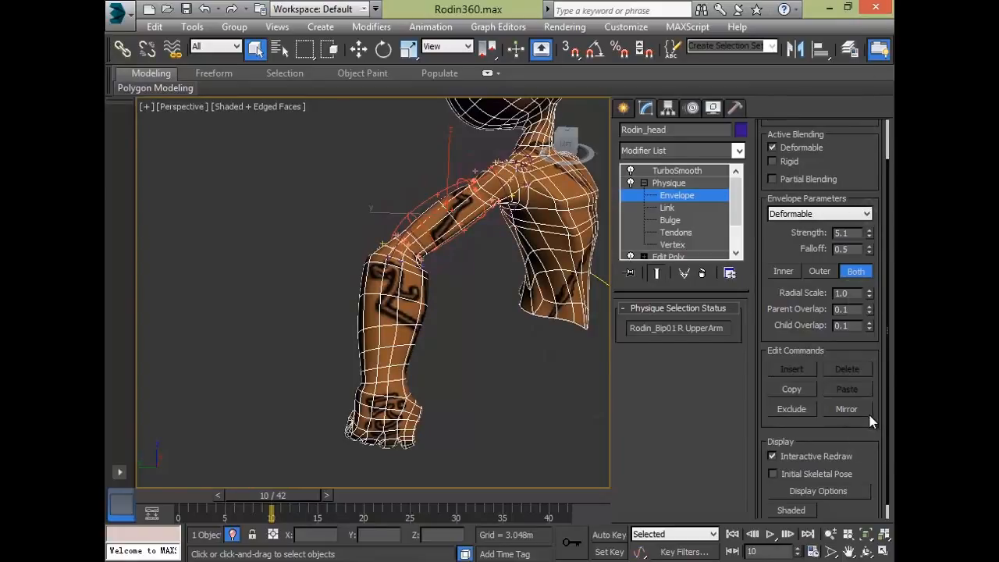
pyautogui.click(796, 388)
# Select the left UpperArm link and paste the copied envelope onto it
pyautogui.moveTo(430, 386); pyautogui.dragTo(379, 382, button='middle')
pyautogui.scroll(-6, 379, 382)
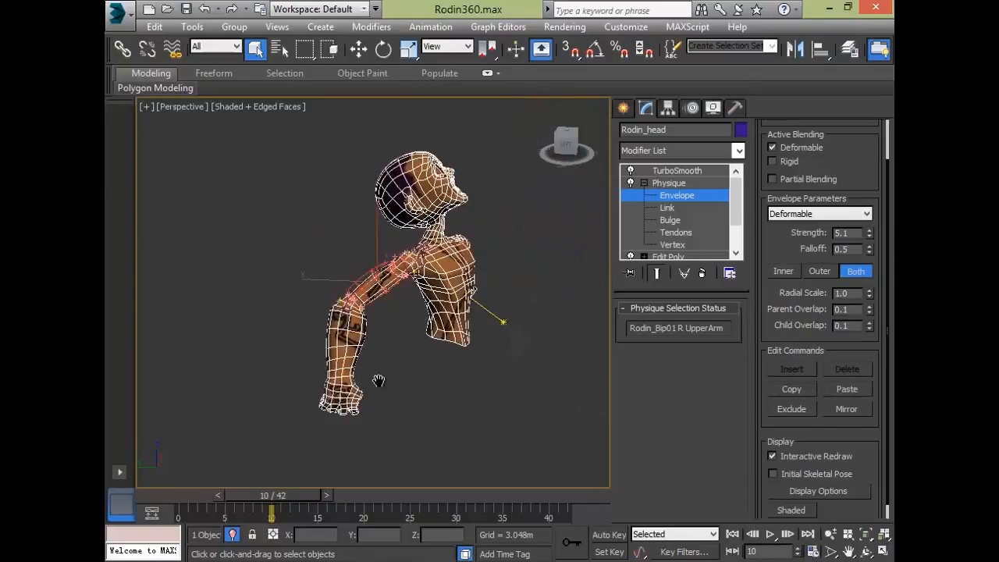
pyautogui.keyDown('alt'); pyautogui.moveTo(499, 371); pyautogui.dragTo(390, 394, button='middle'); pyautogui.keyUp('alt')
pyautogui.scroll(2, 484, 397)
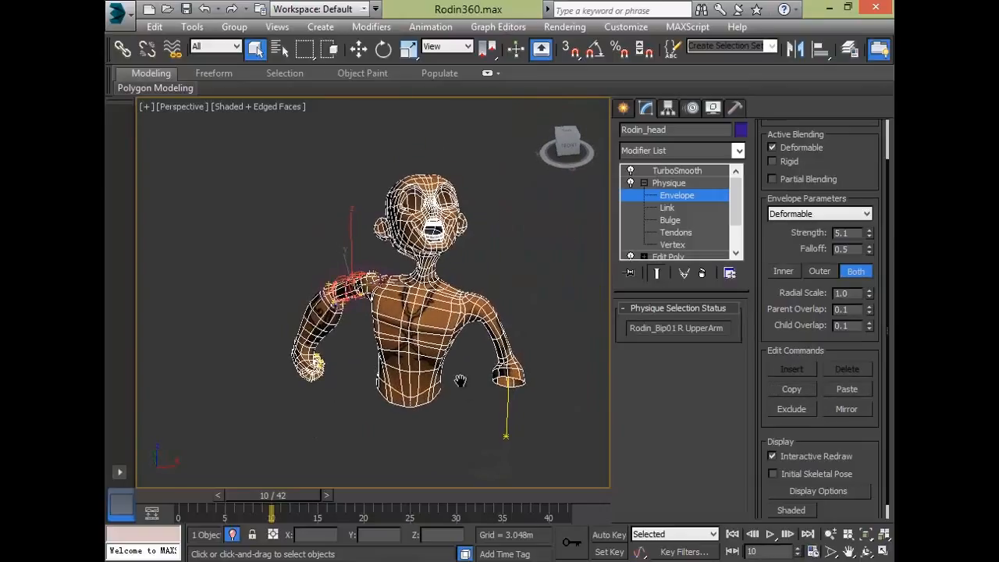
pyautogui.click(499, 336)
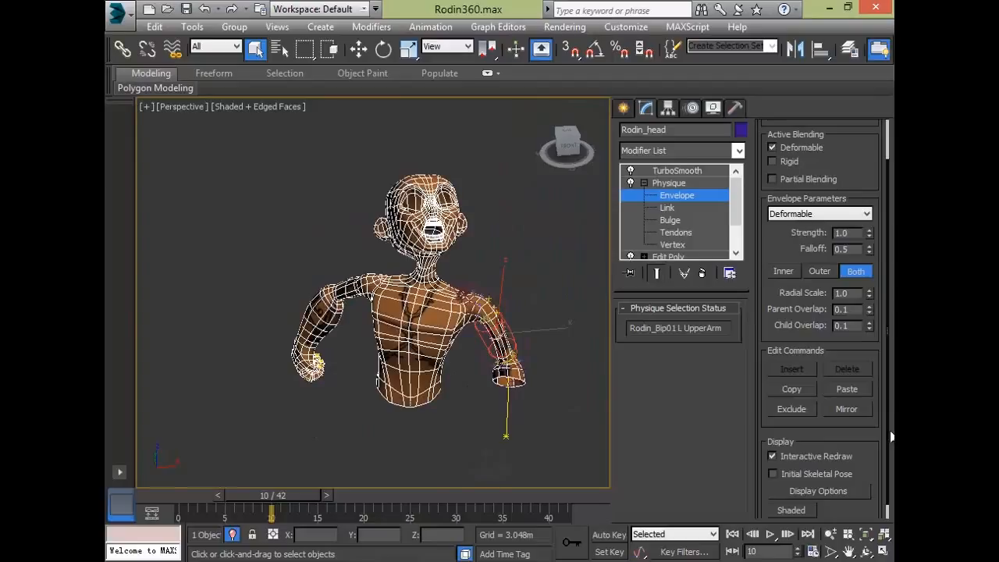
pyautogui.click(836, 389)
pyautogui.keyDown('alt'); pyautogui.moveTo(487, 388); pyautogui.dragTo(472, 421, button='middle'); pyautogui.keyUp('alt')
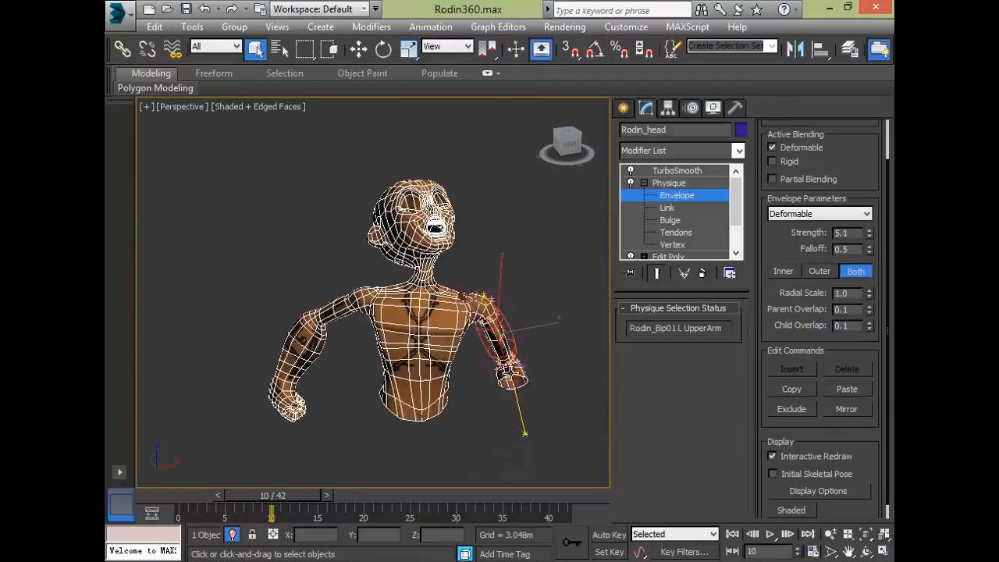
# Deselect the current link, switch Physique to the Bulge level and select the left UpperArm link
pyautogui.click(551, 414)
pyautogui.moveTo(549, 437); pyautogui.dragTo(473, 393, button='middle')
pyautogui.scroll(3, 539, 401)
pyautogui.scroll(-4, 479, 406)
pyautogui.scroll(3, 524, 428)
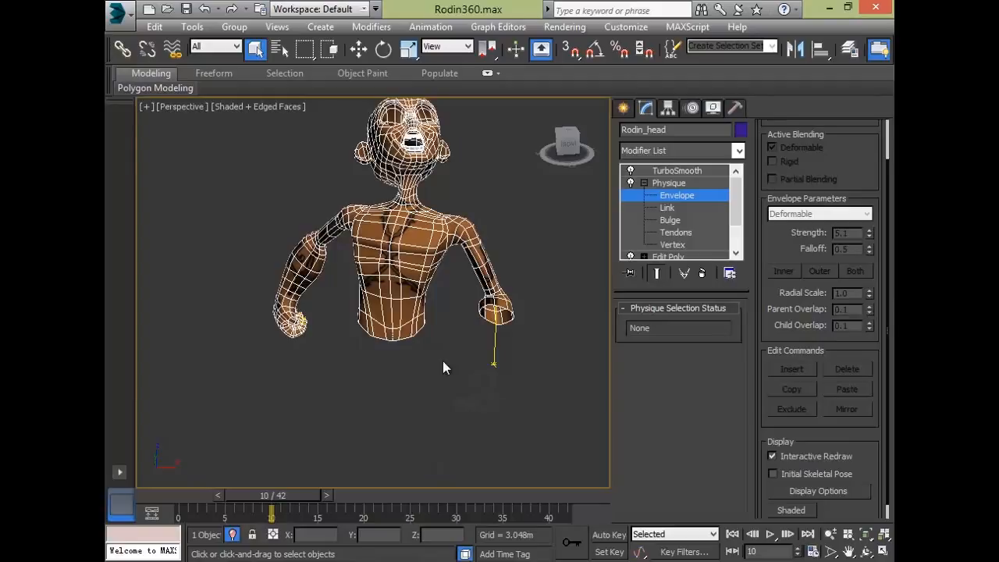
pyautogui.click(697, 220)
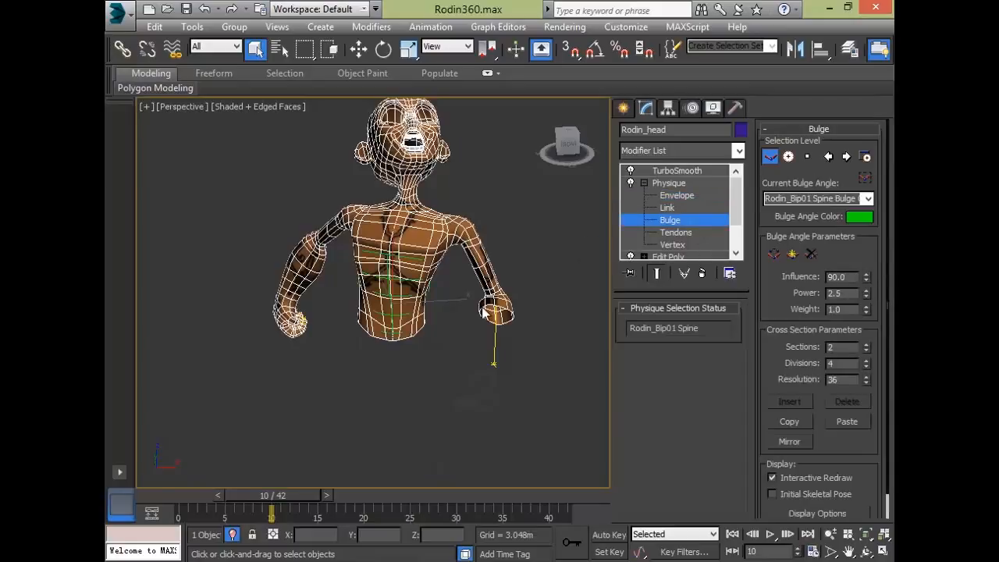
pyautogui.click(478, 266)
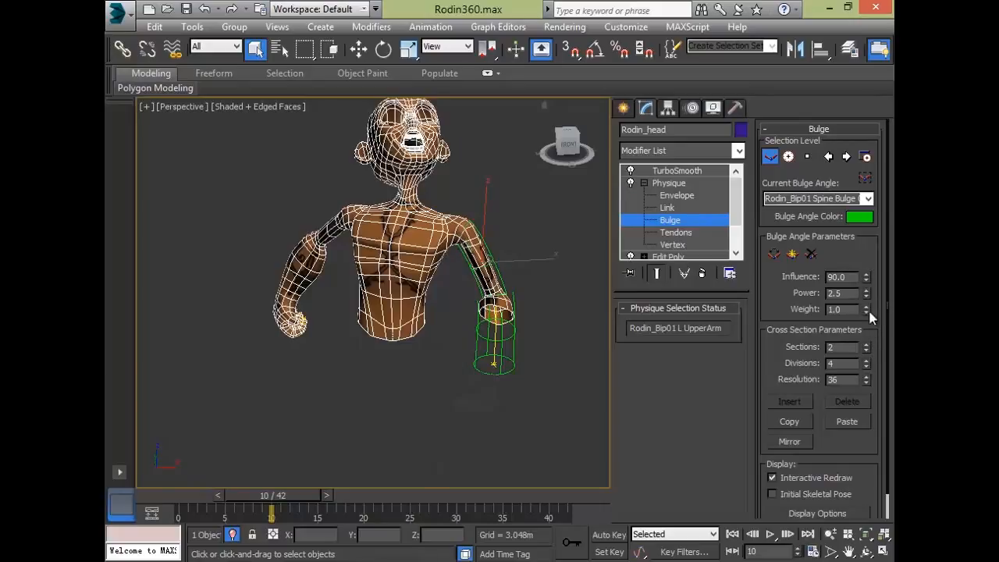
# Set the left UpperArm link's bulge angle influence to 110 and its power to 9.4
pyautogui.scroll(10, 538, 346)
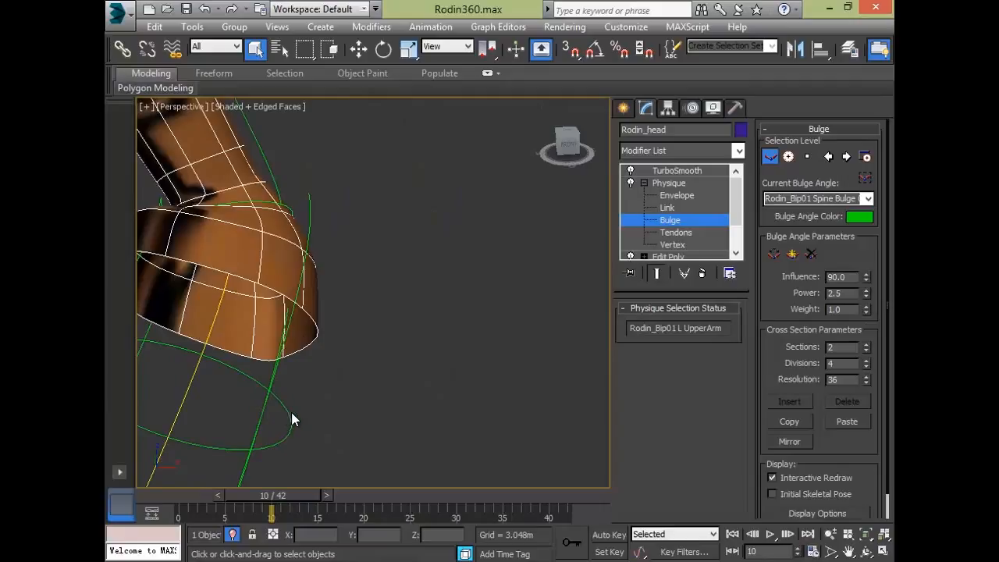
pyautogui.scroll(-4, 388, 353)
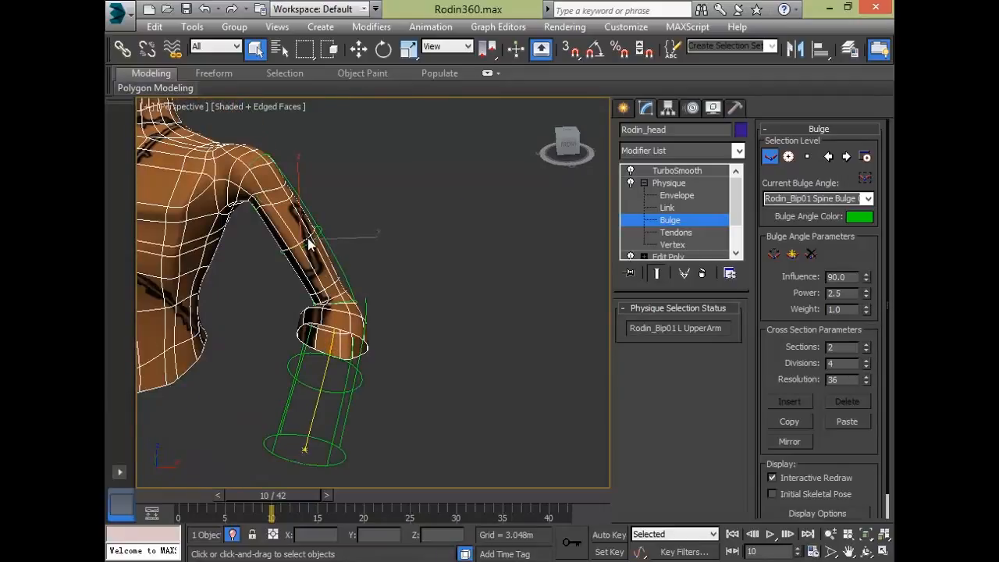
pyautogui.moveTo(864, 279); pyautogui.dragTo(858, 211)
pyautogui.moveTo(867, 295); pyautogui.dragTo(865, 258)
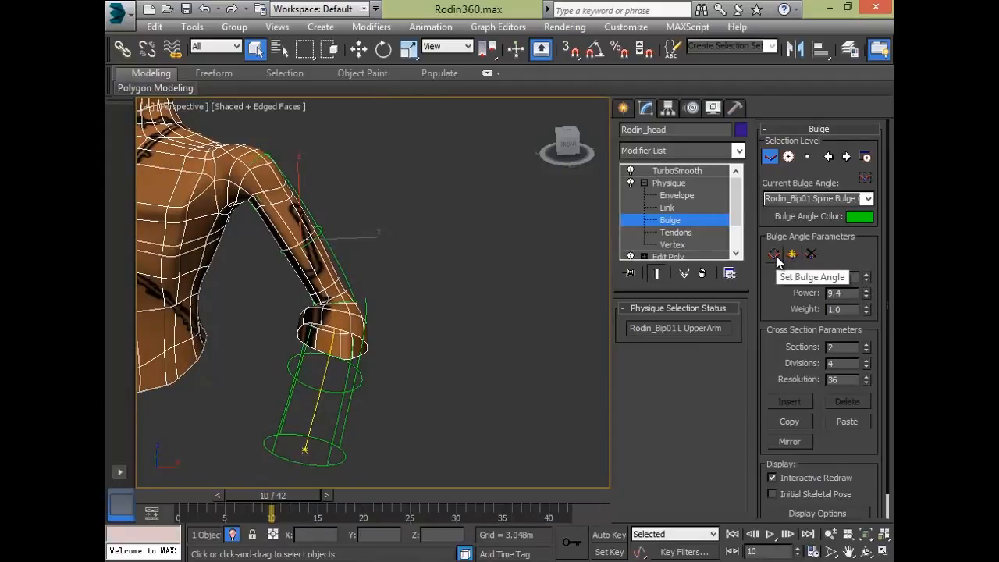
# Select the bulge cross section just below the left elbow and prepare to scale it in the Local coordinate system
pyautogui.click(788, 157)
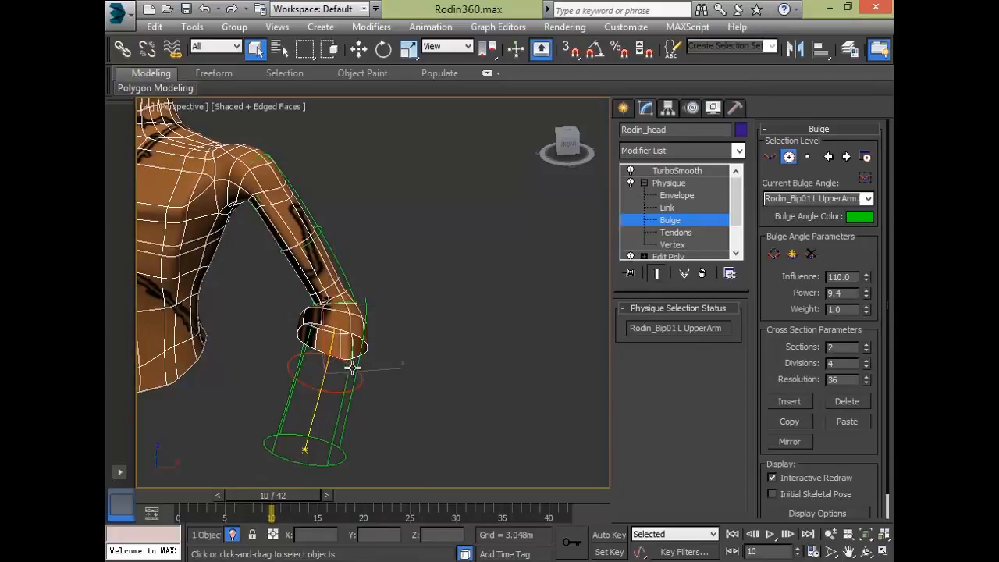
pyautogui.press('e')
pyautogui.press('w')
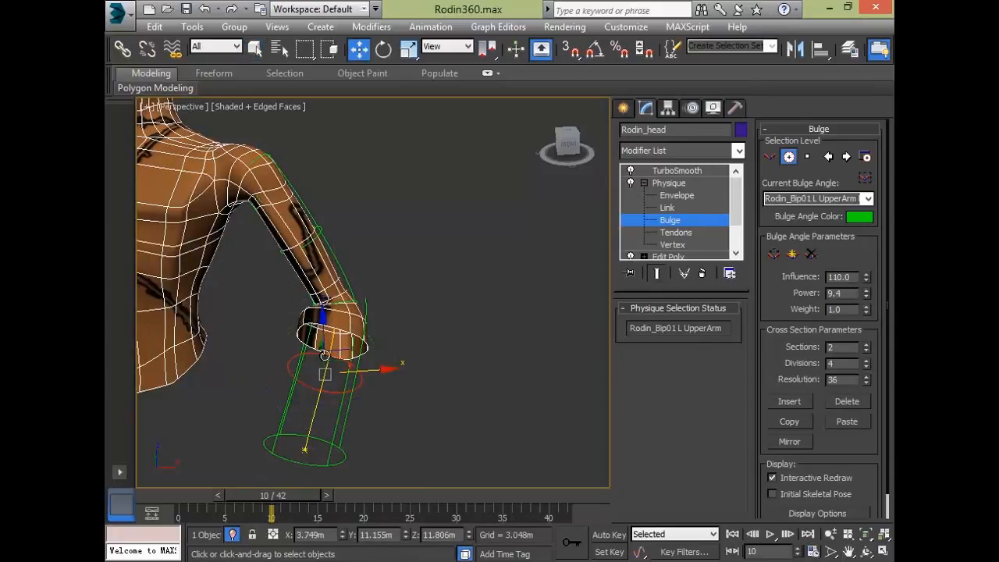
pyautogui.press('e')
pyautogui.click(408, 50)
pyautogui.click(449, 47)
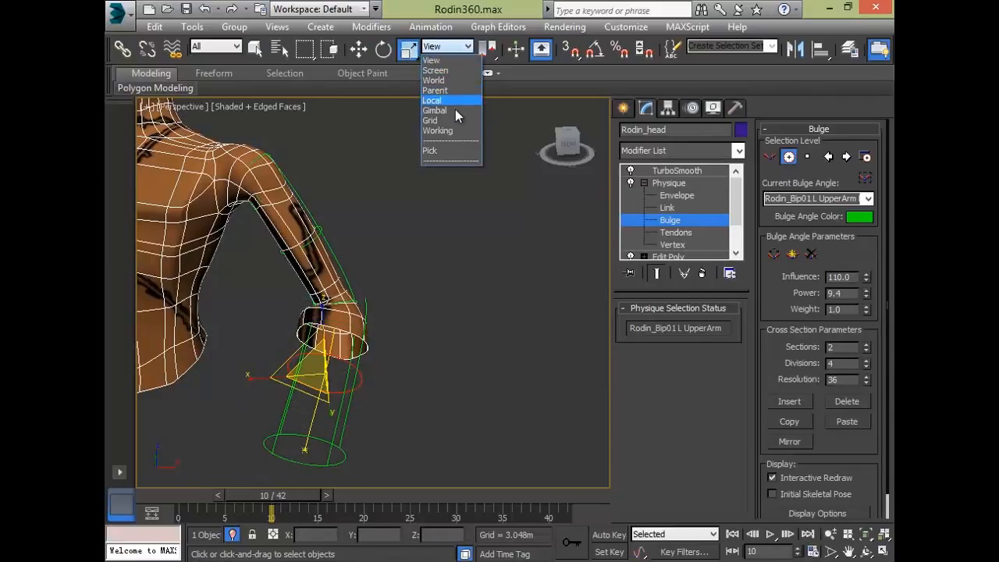
pyautogui.click(452, 100)
# Undo a trial scale of the forearm cross section and enlarge the one halfway along the left upper arm
pyautogui.moveTo(308, 358); pyautogui.dragTo(361, 304)
pyautogui.hotkey('ctrl', 'z')
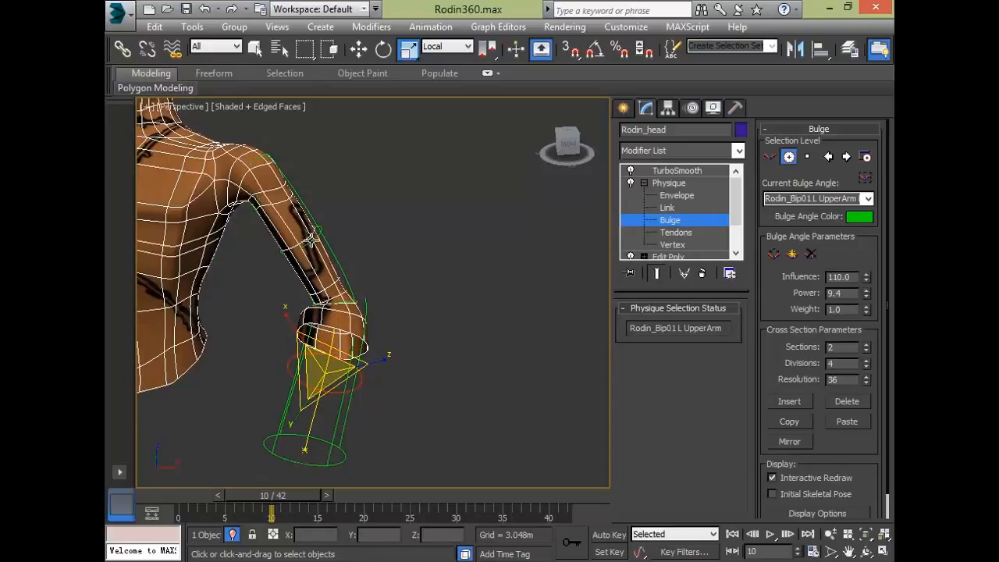
pyautogui.click(312, 238)
pyautogui.moveTo(282, 142); pyautogui.dragTo(346, 133)
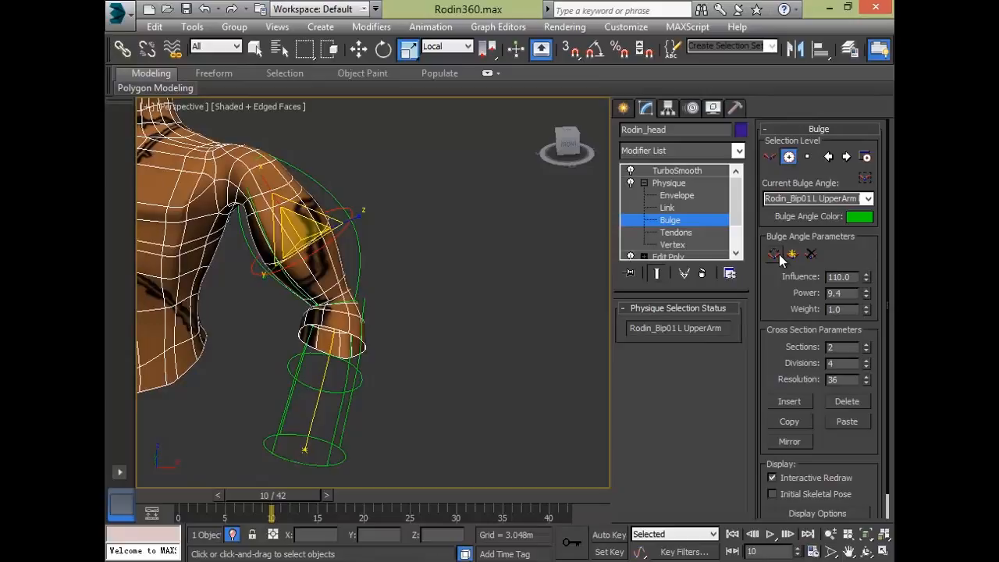
# Insert a new bulge angle on the left UpperArm link, leave the Bulge level and deselect the character
pyautogui.click(789, 253)
pyautogui.keyDown('alt'); pyautogui.moveTo(393, 213); pyautogui.dragTo(403, 237, button='middle'); pyautogui.keyUp('alt')
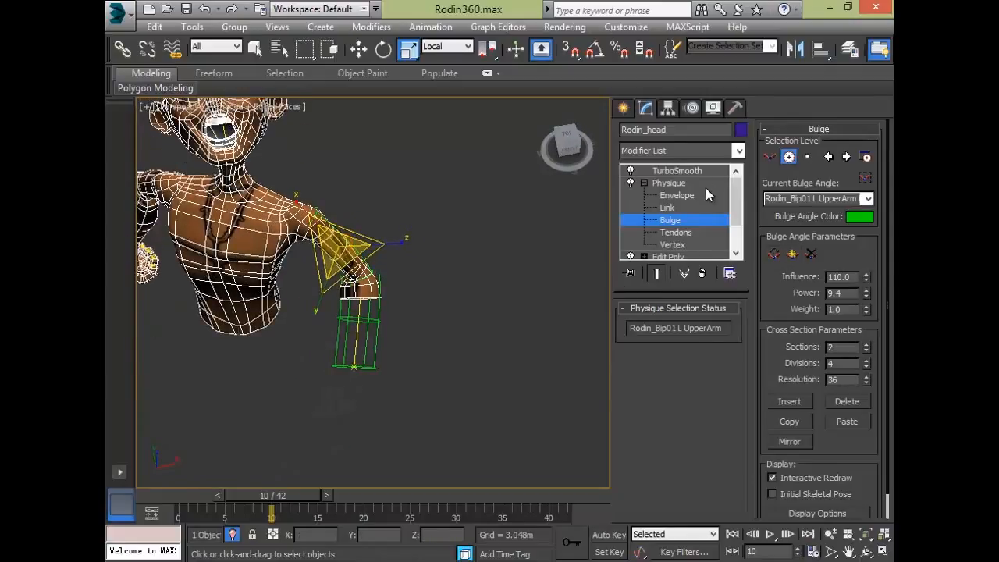
pyautogui.click(681, 183)
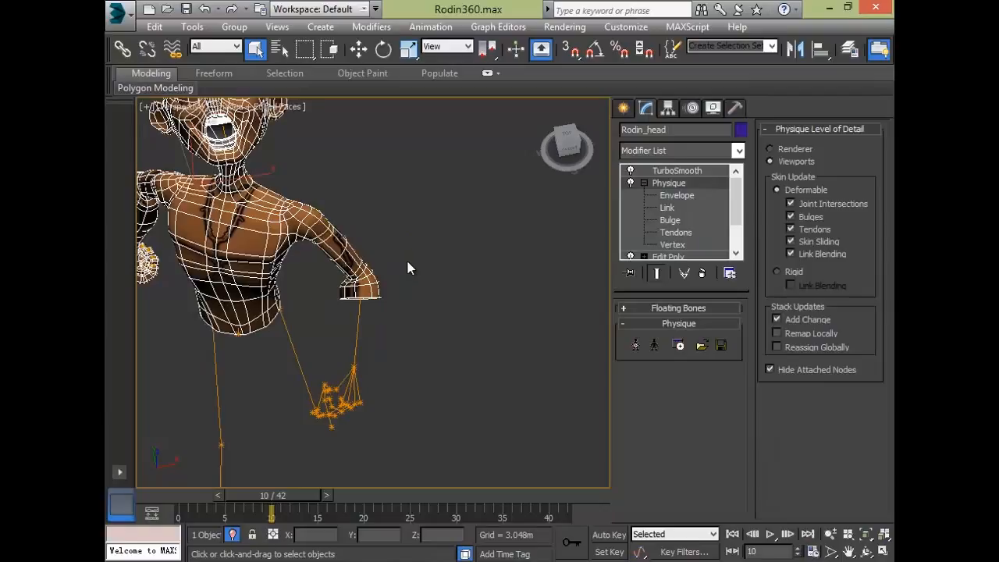
pyautogui.click(407, 260)
# Inspect the whole character's arm deformation from several angles and select the Rodin_head mesh
pyautogui.scroll(-3, 464, 306)
pyautogui.moveTo(497, 385); pyautogui.dragTo(330, 346, button='middle')
pyautogui.scroll(2, 490, 346)
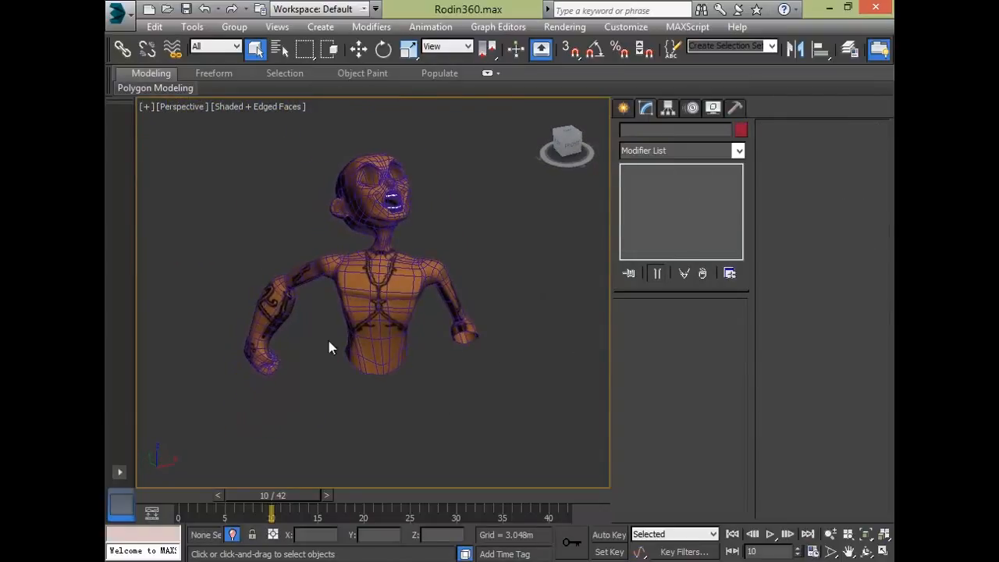
pyautogui.keyDown('alt'); pyautogui.moveTo(530, 185); pyautogui.dragTo(424, 314, button='middle'); pyautogui.keyUp('alt')
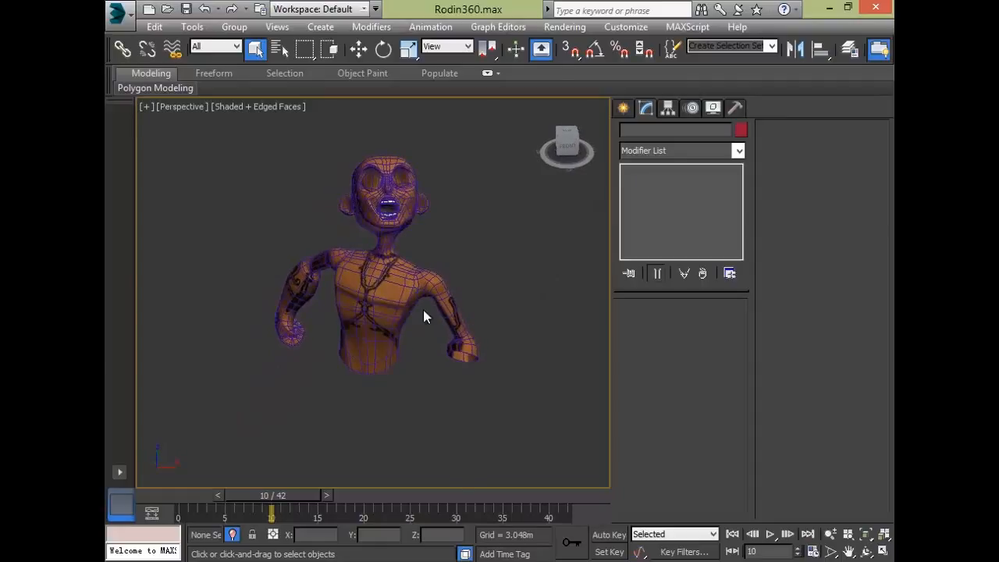
pyautogui.click(370, 320)
pyautogui.keyDown('alt'); pyautogui.moveTo(515, 287); pyautogui.dragTo(508, 273, button='middle'); pyautogui.keyUp('alt')
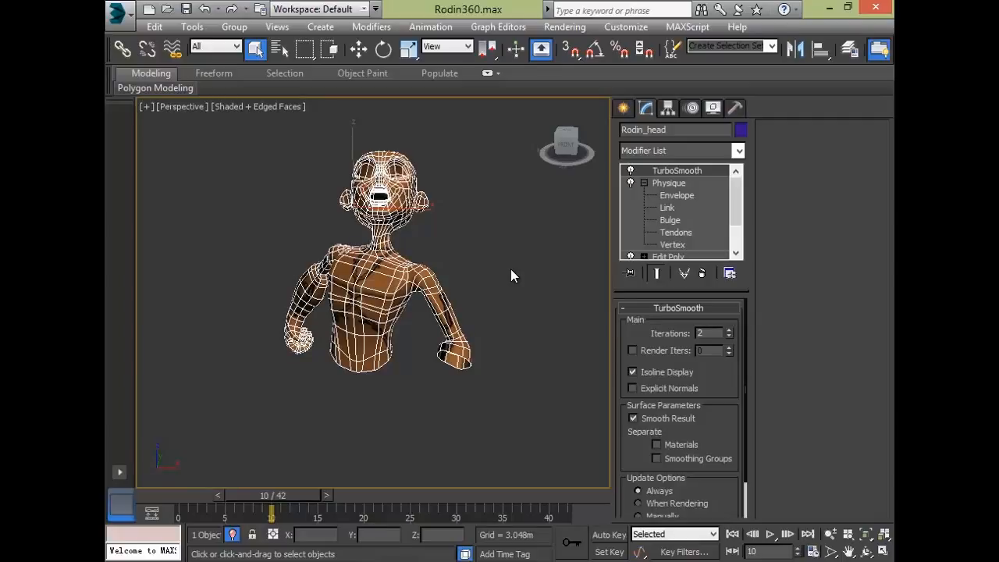
# Close 3ds Max without saving the scene changes
pyautogui.click(875, 9)
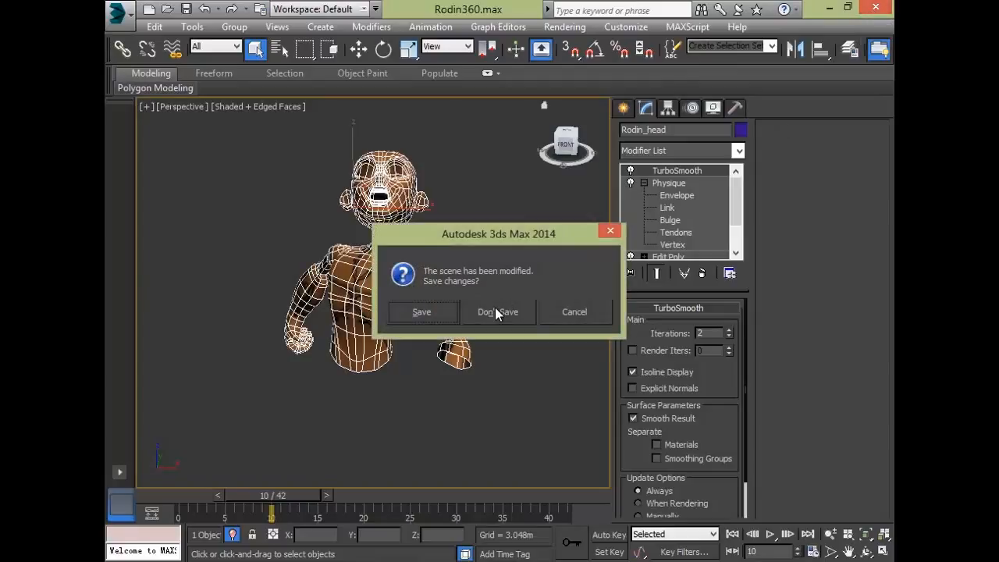
pyautogui.click(497, 311)
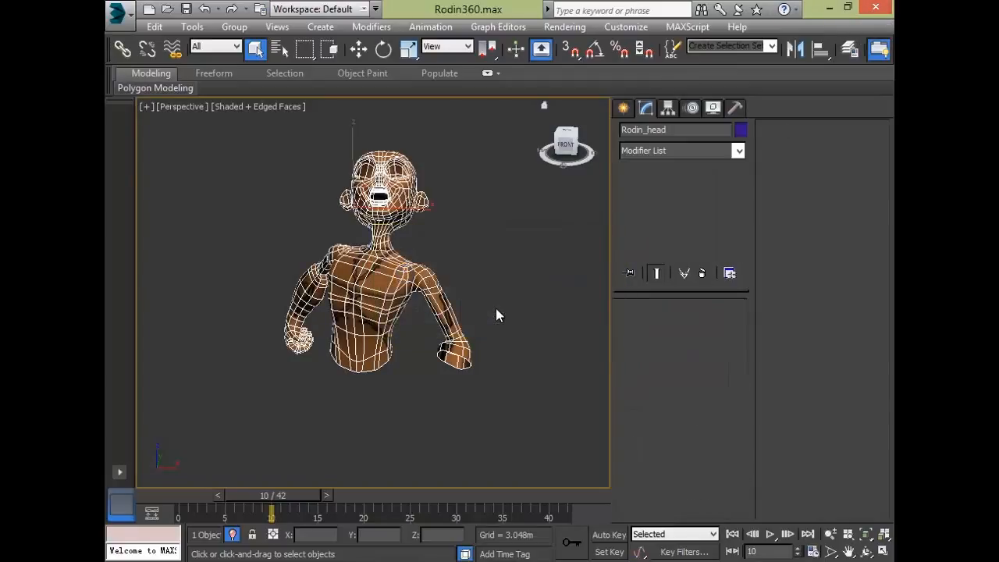